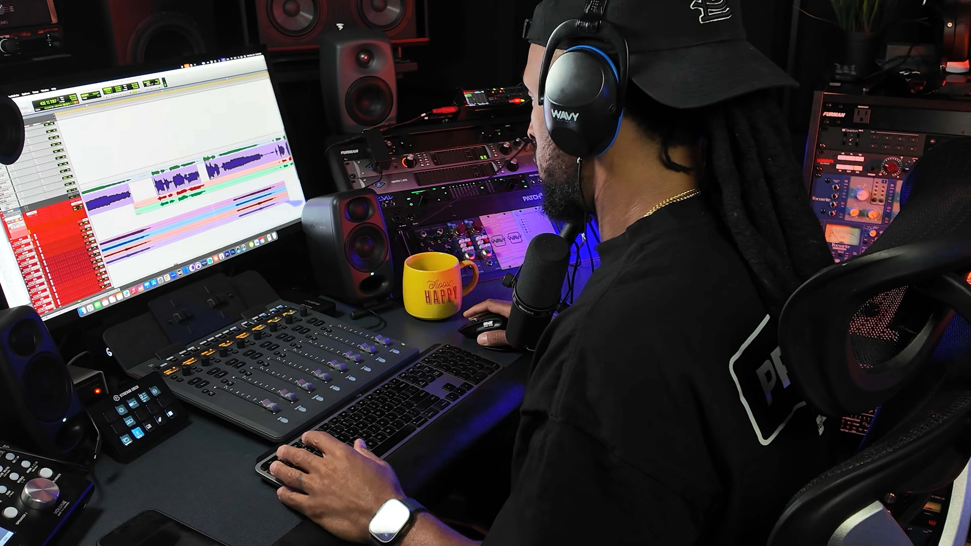
key(t)
key(t)
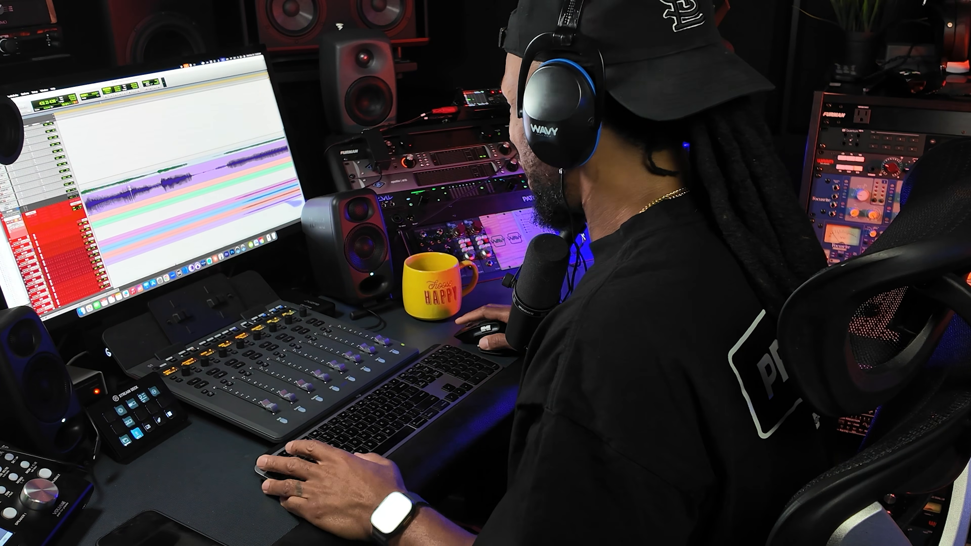
drag(198, 173, 222, 168)
key(BackSpace)
key(r)
key(r)
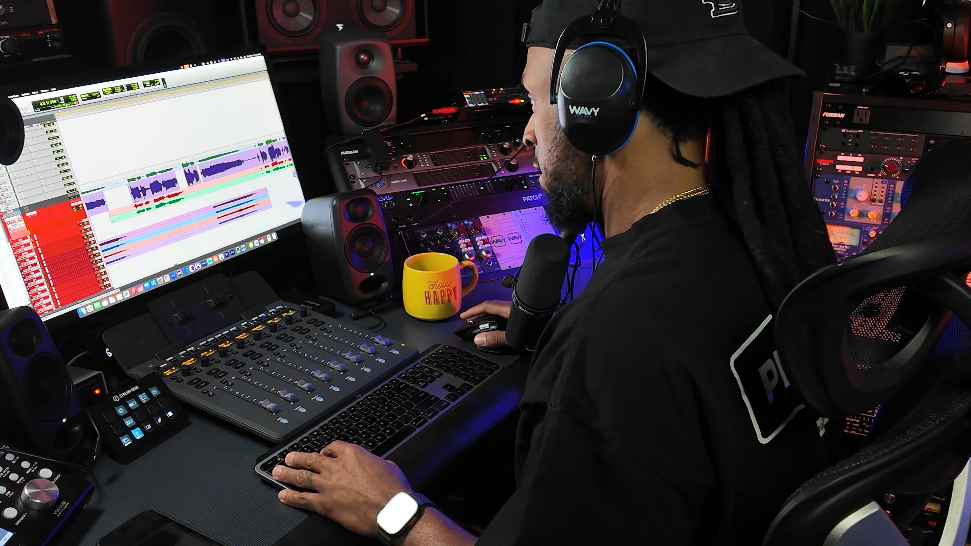
key(space)
scroll(57, 210, up, 5)
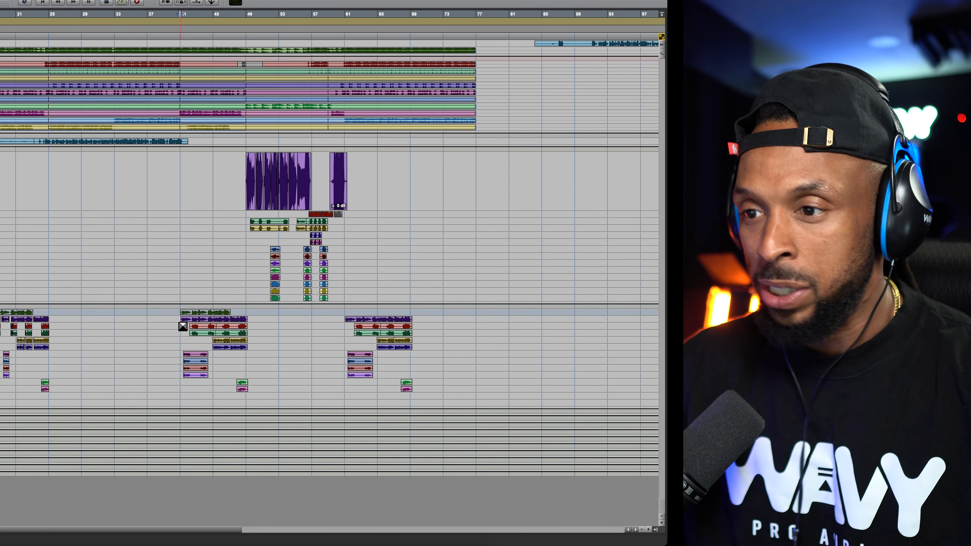
Step: Play back the song from bar 41 to hear the stacked vocals in that section
key(space)
key(t)
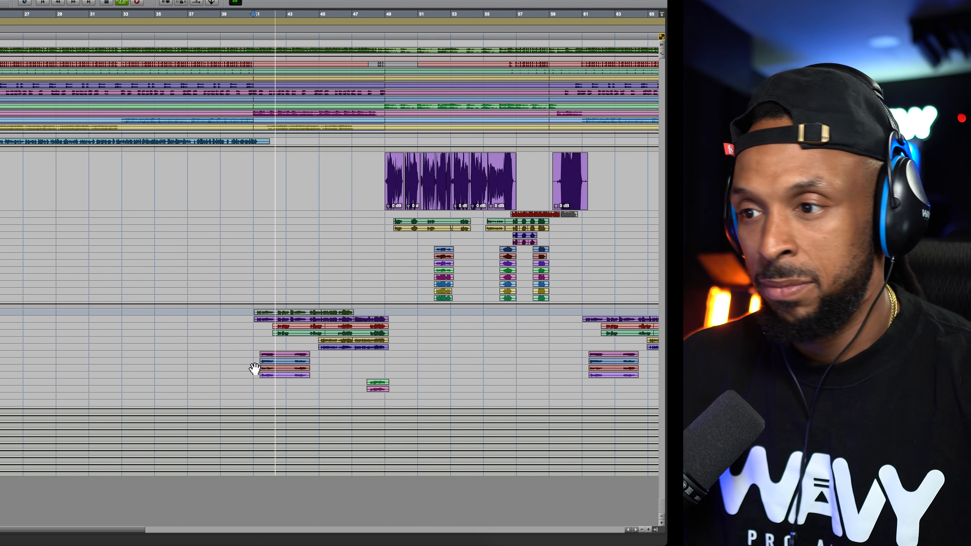
scroll(254, 369, right, 1)
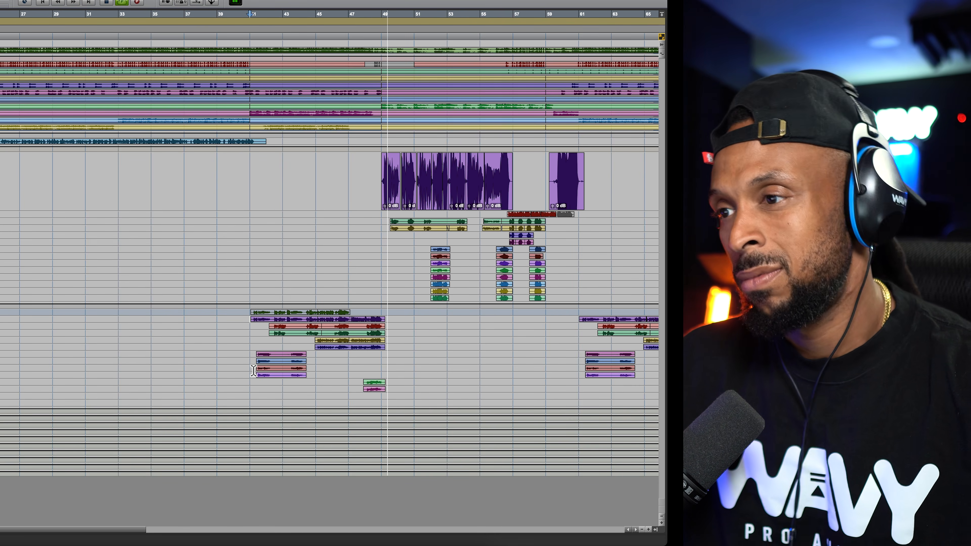
key(space)
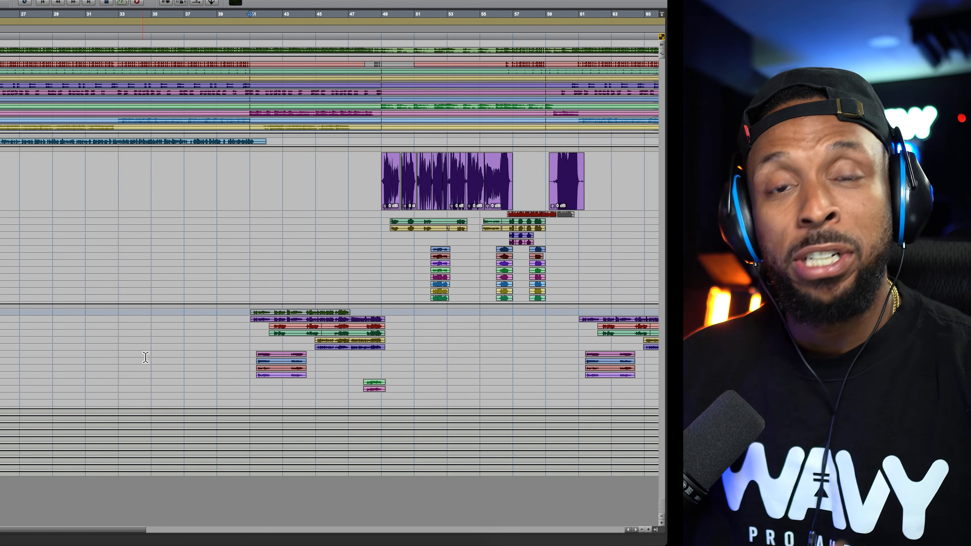
scroll(145, 357, left, 2)
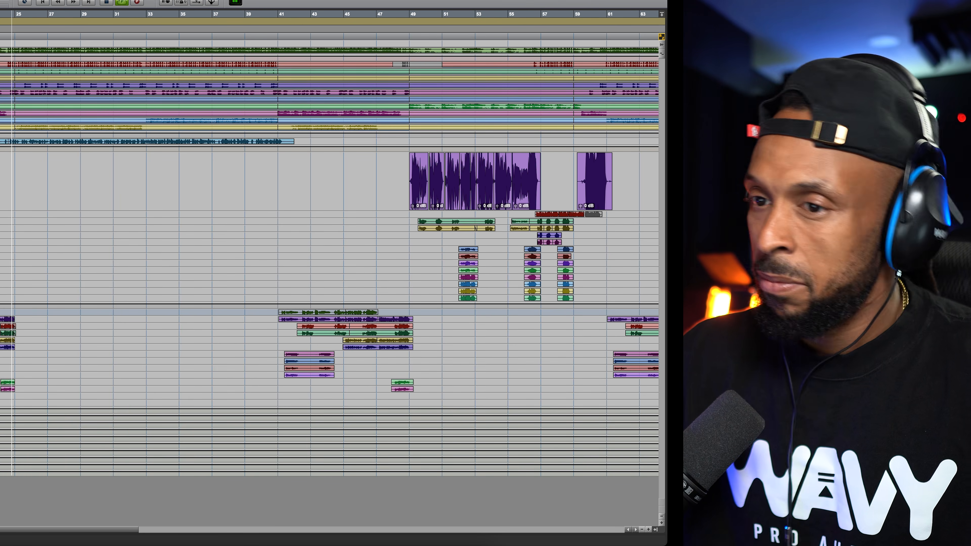
key(space)
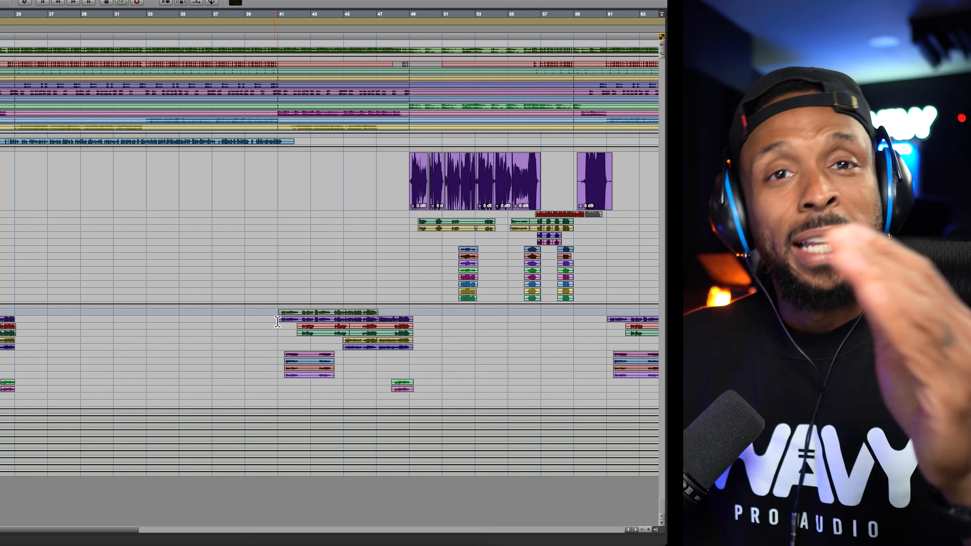
Step: Increase the height of all tracks to show the vocal clips between bars 41 and 49 in detail
key(t)
key(t)
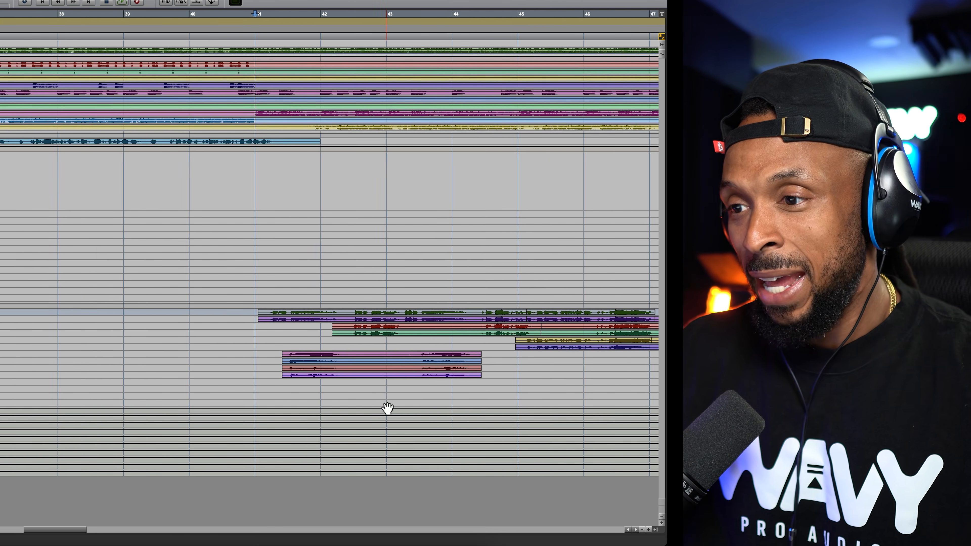
scroll(374, 399, right, 2)
key(ctrl+alt+Down)
key(ctrl+alt+Down)
key(ctrl+alt+Up)
key(ctrl+alt+Up)
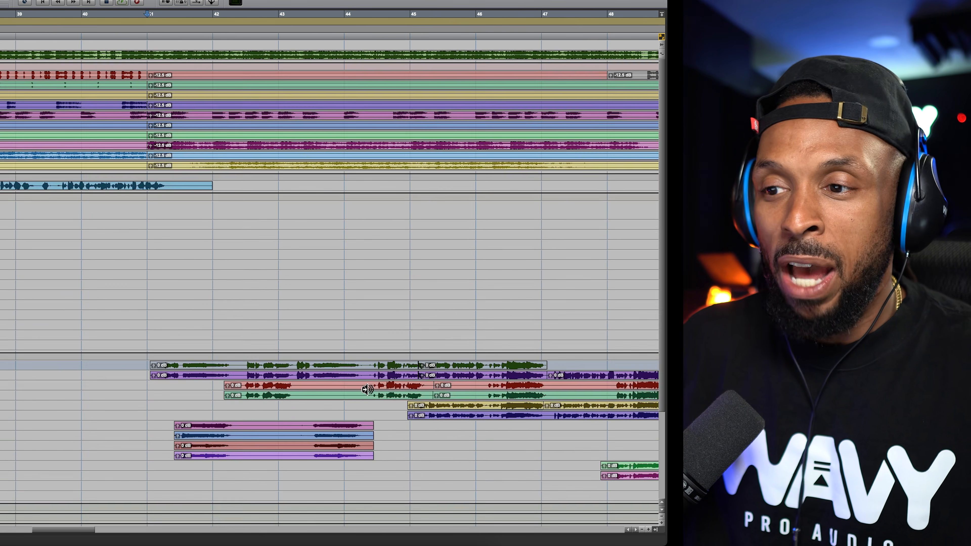
scroll(350, 387, down, 10)
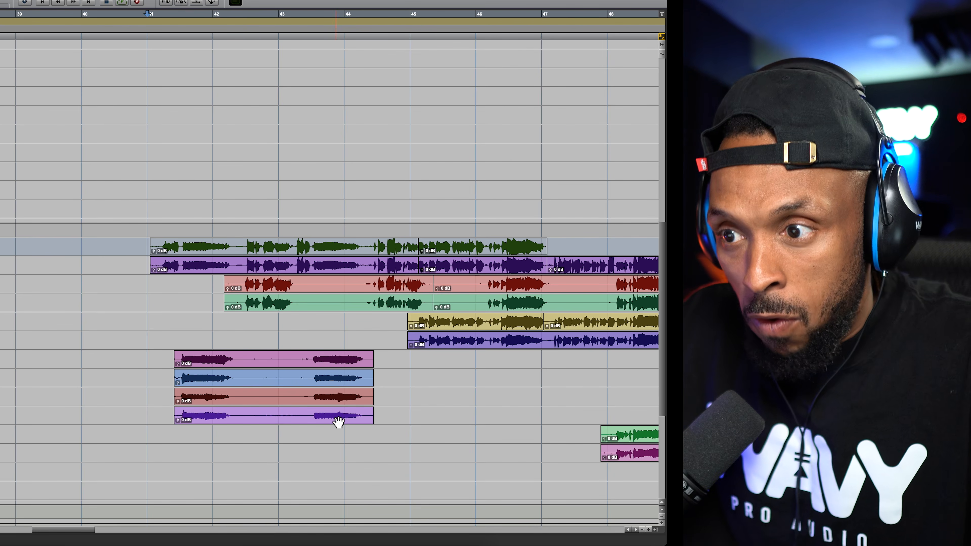
scroll(338, 420, right, 5)
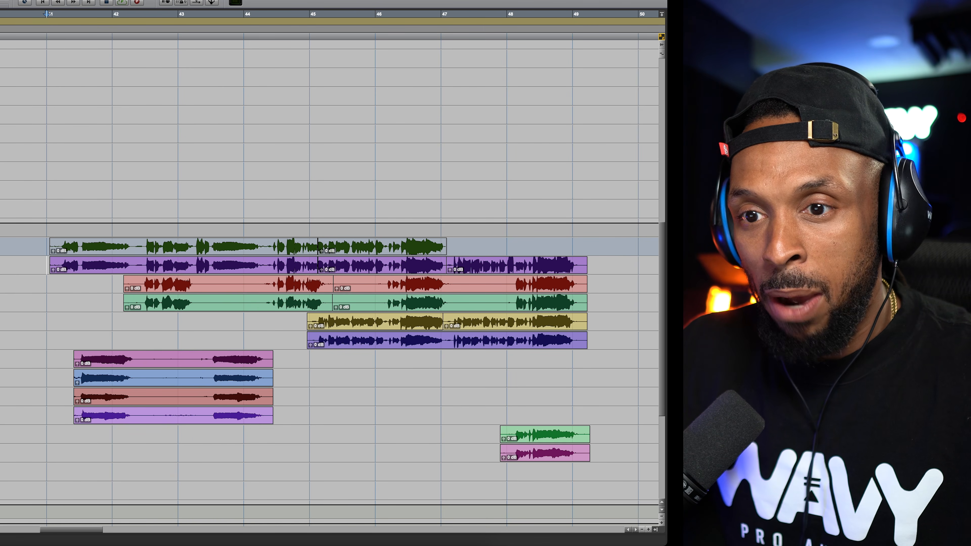
Step: Enlarge only the upper purple vocal track, directly below the dark green one
key(ctrl+Up)
key(ctrl+Up)
key(ctrl+Up)
scroll(248, 306, right, 1)
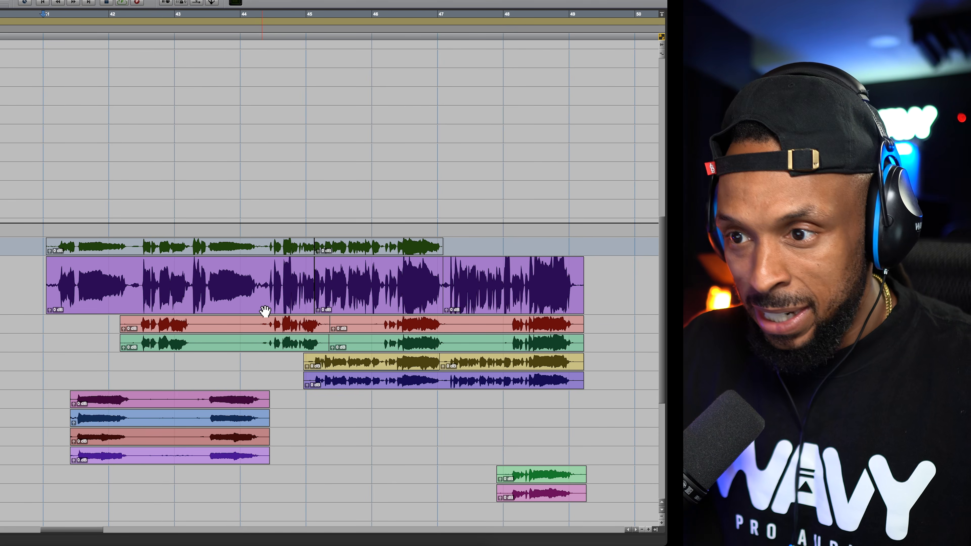
Step: Select the first clip on the enlarged purple vocal track and play its opening from bar 41
key(t)
scroll(264, 309, right, 8)
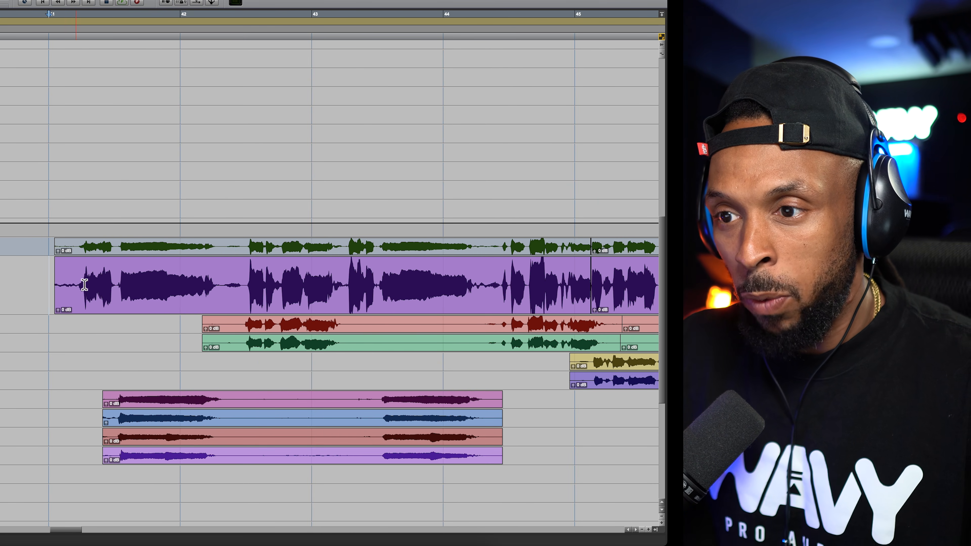
click(95, 299)
scroll(97, 300, right, 10)
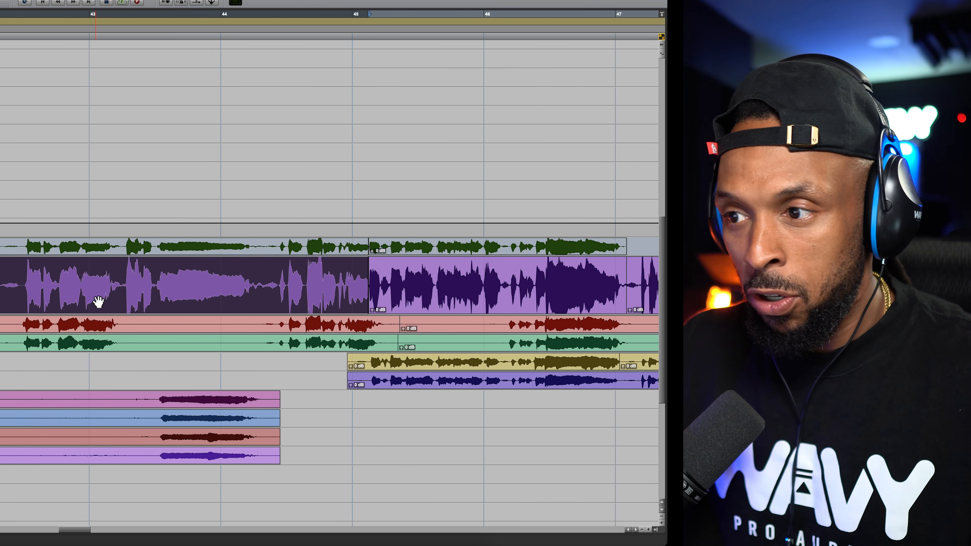
key(space)
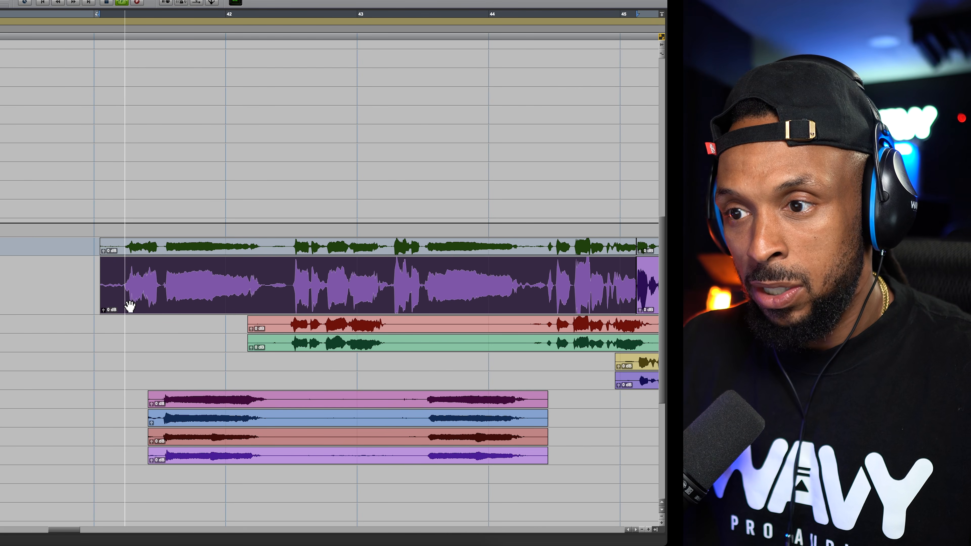
key(space)
Step: Try trimming the purple vocal clip's start right up to the first word with a very short fade-in, and play it from bar 41
click(123, 274)
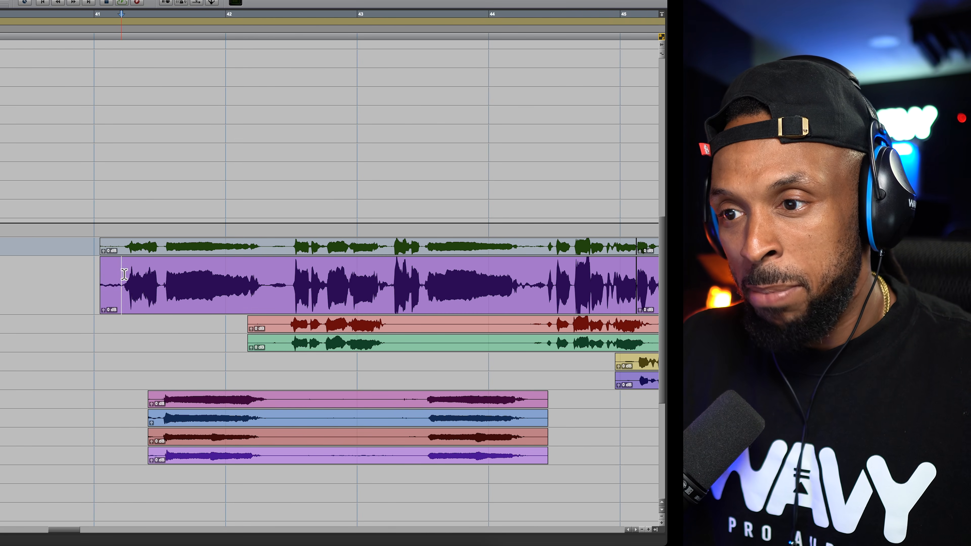
key(a)
drag(122, 263, 126, 268)
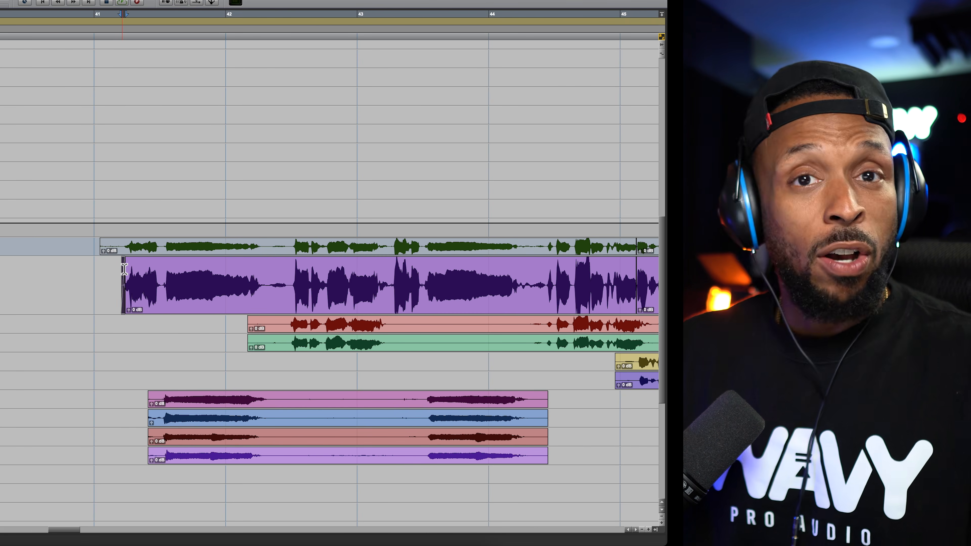
click(95, 277)
key(space)
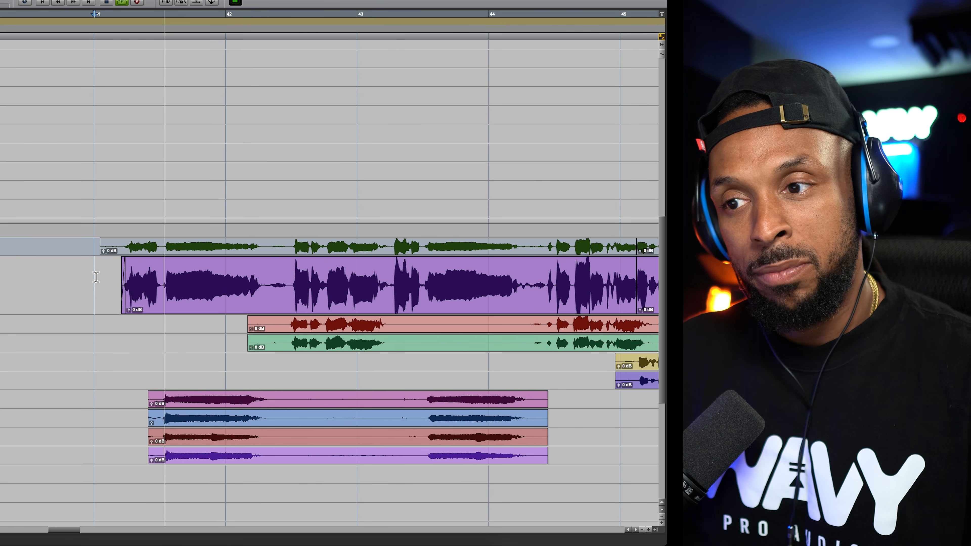
key(space)
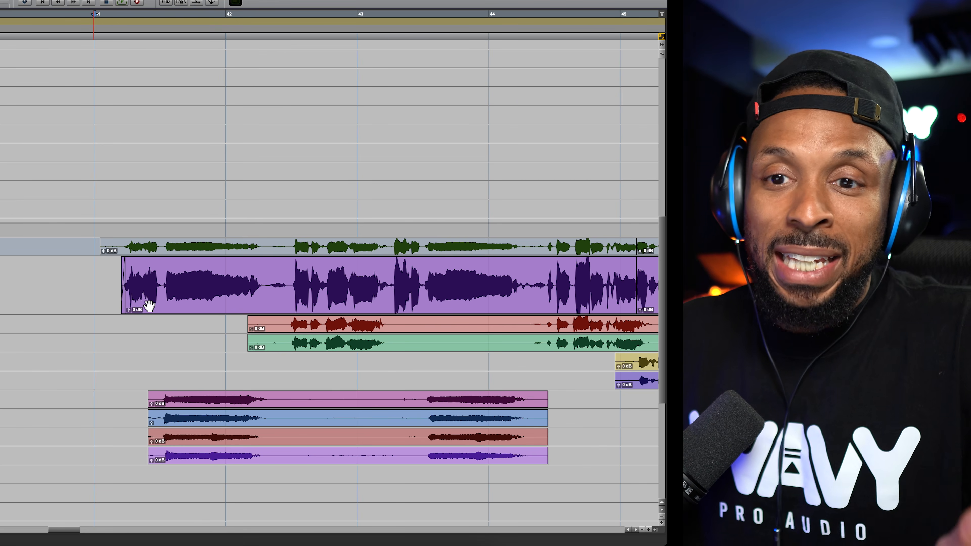
Step: Undo the fade-in and start trim on the purple vocal clip
click(148, 306)
key(super+z)
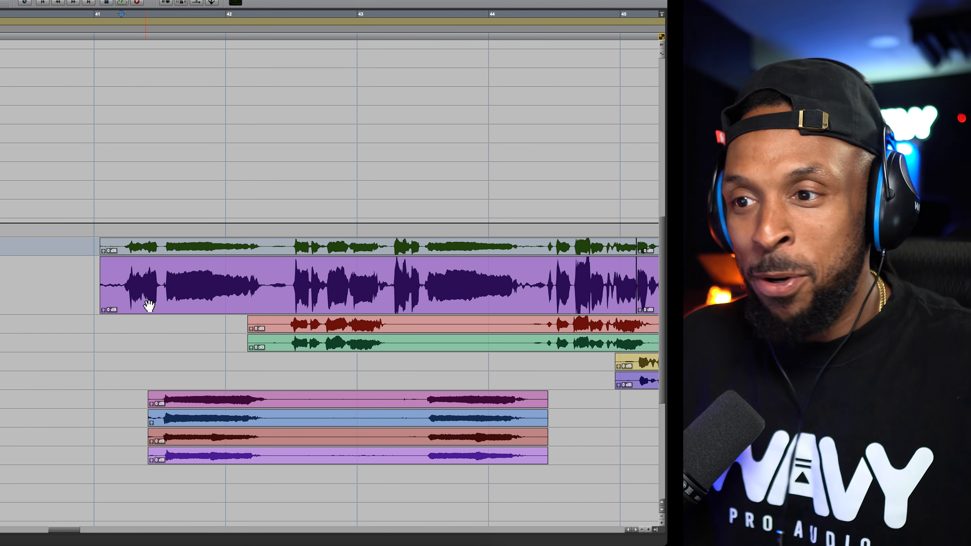
Step: Trim the start of the first purple vocal clip to just before the first word's waveform begins
key(t)
key(t)
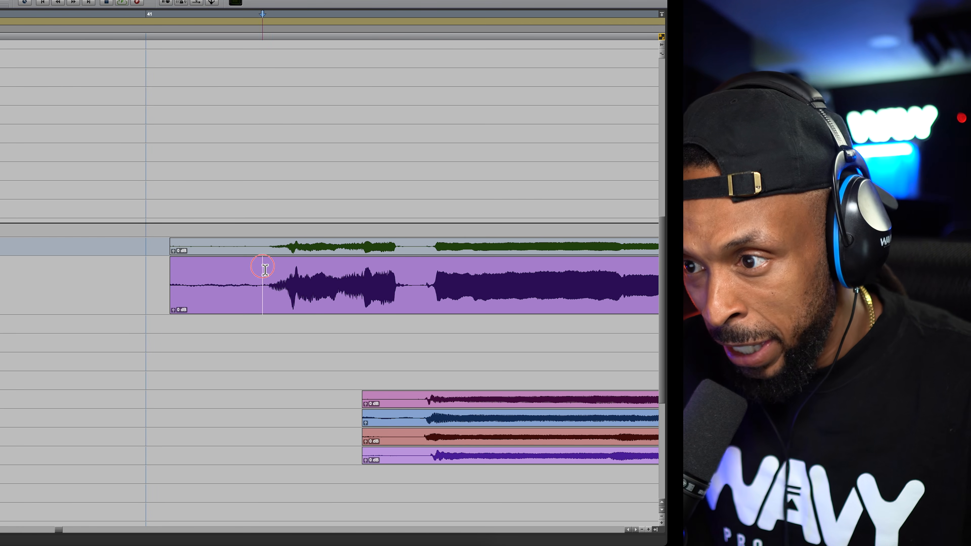
click(241, 272)
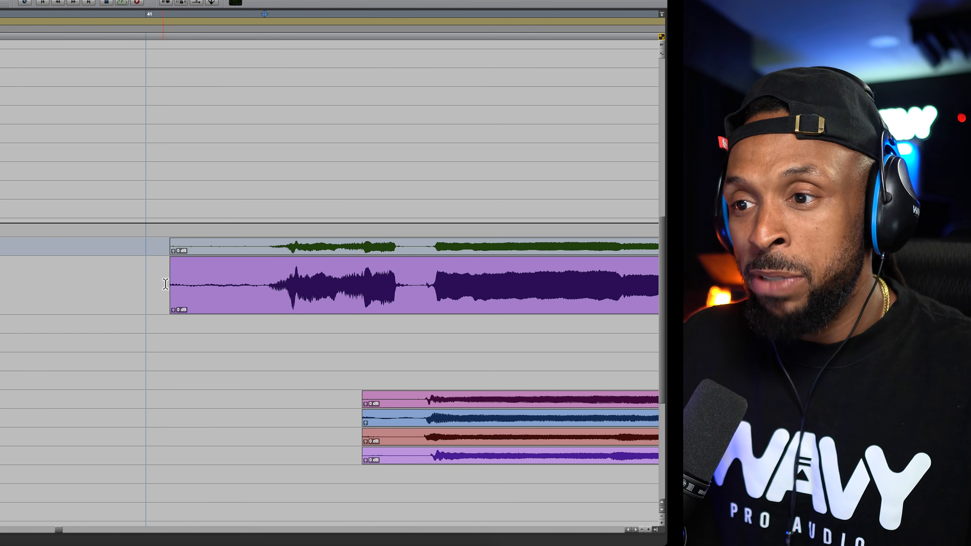
key(a)
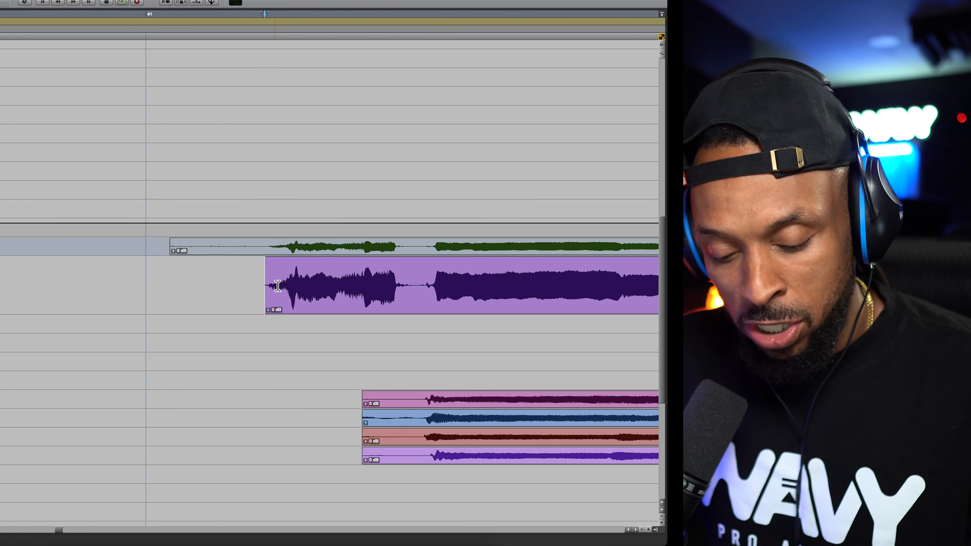
Step: Add a short linear fade-in at the trimmed start of the purple vocal clip and play it from bar 41
drag(269, 271, 281, 268)
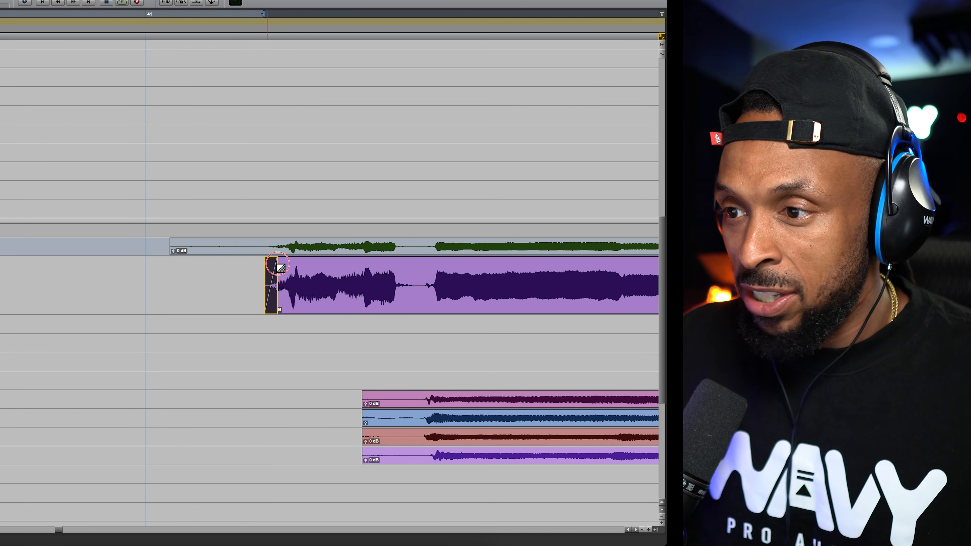
drag(280, 268, 278, 271)
click(210, 271)
key(space)
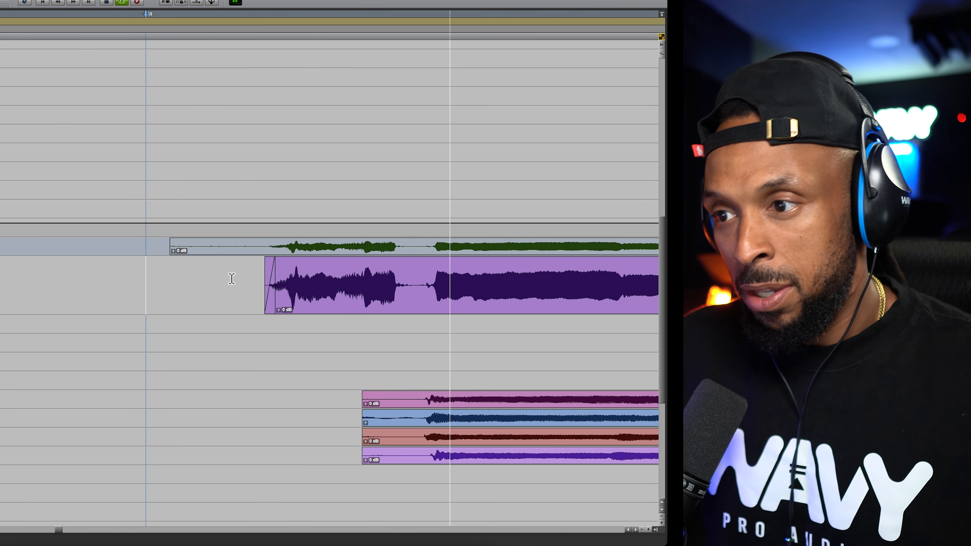
key(space)
Step: Remove the short linear fade-in from the start of the purple vocal clip
key(t)
key(t)
scroll(330, 294, right, 5)
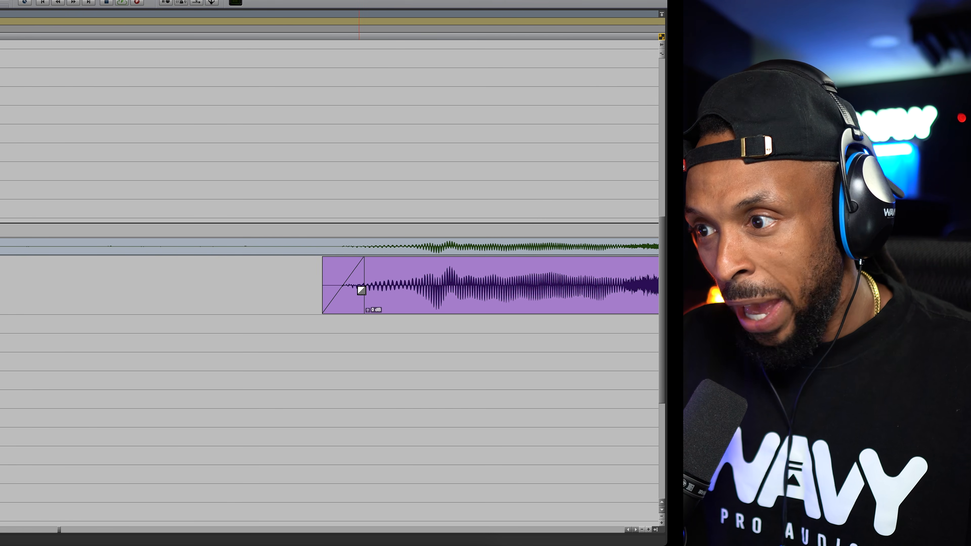
click(349, 304)
click(342, 279)
Step: Apply a longer fade-in over the purple clip's opening with a Standard shape, Equal Gain slope and a gradual curve that rises late
drag(403, 279, 321, 307)
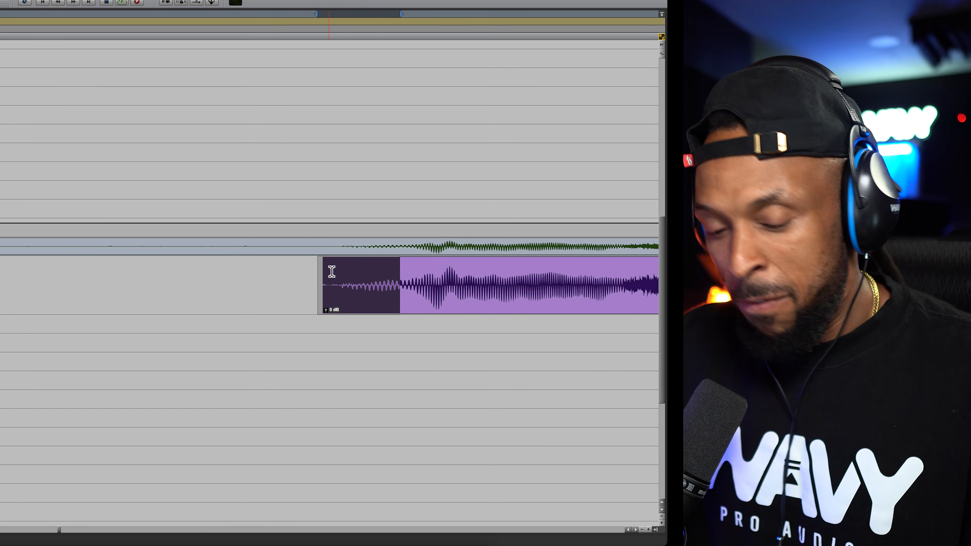
key(super+f)
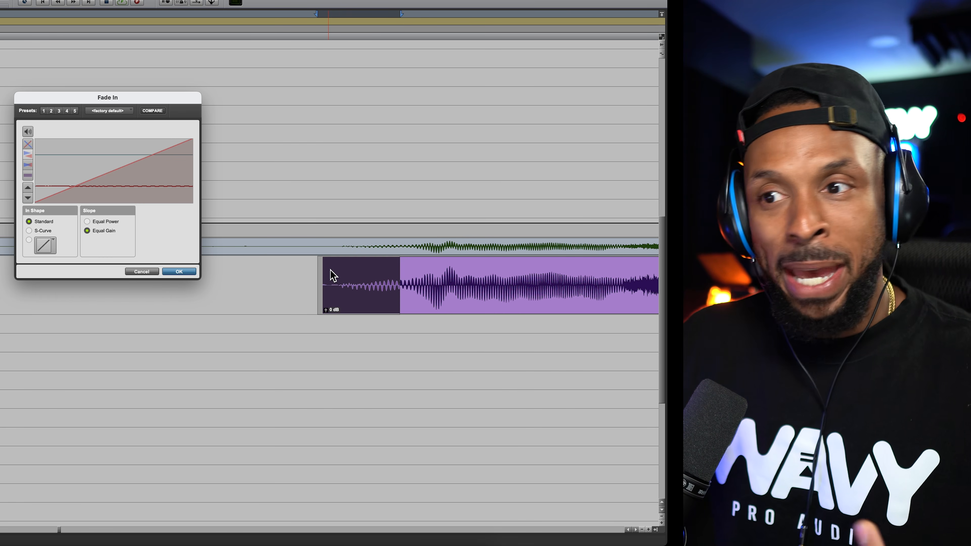
drag(121, 176, 126, 194)
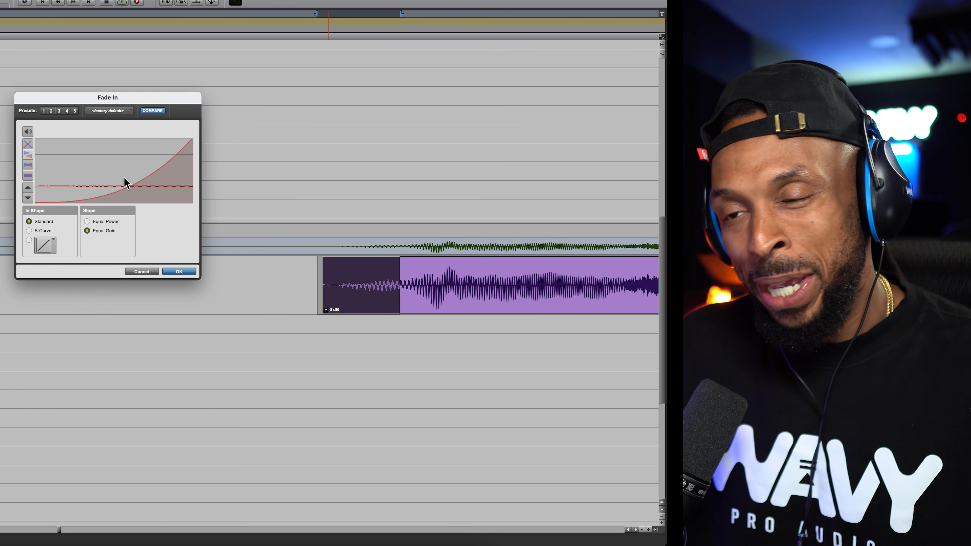
mouse_move(123, 202)
mouse_down()
mouse_move(124, 153)
mouse_move(124, 189)
mouse_up()
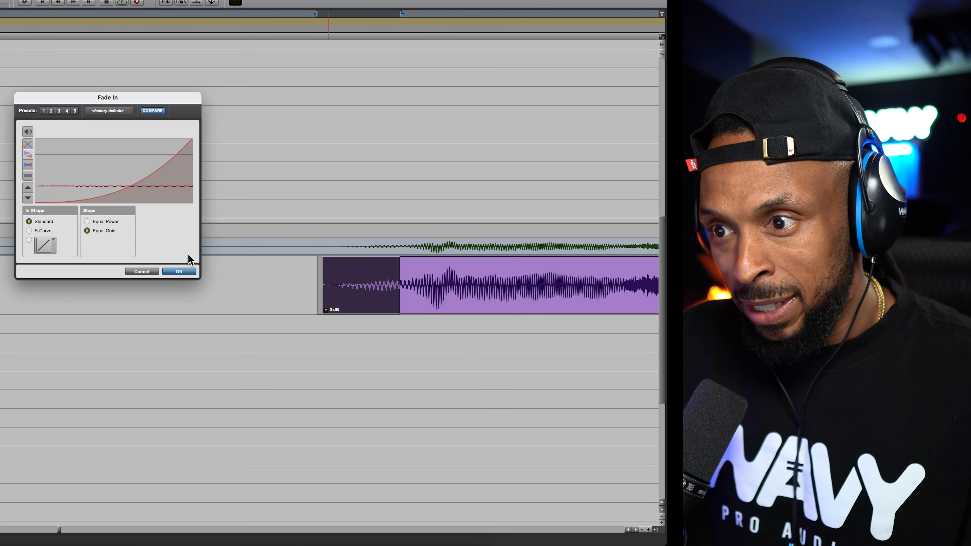
click(189, 271)
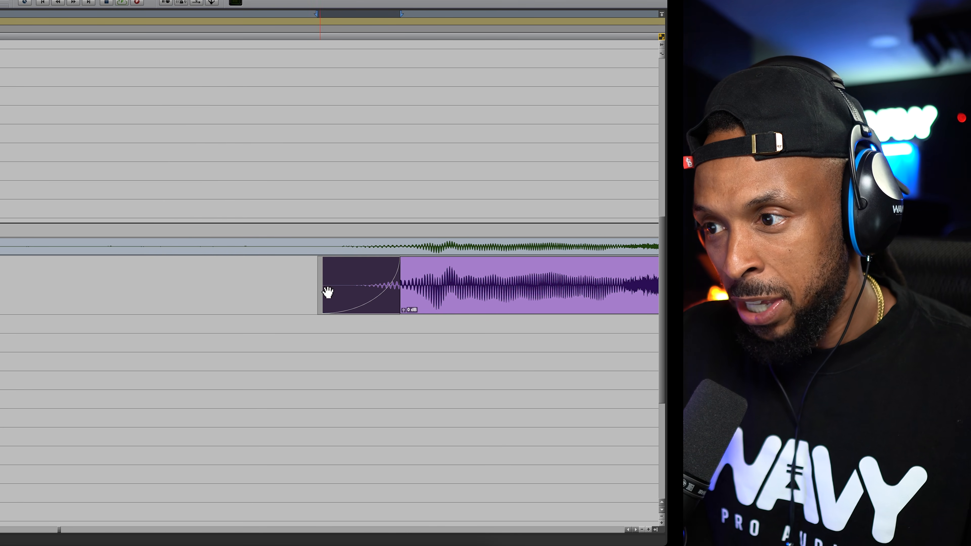
Step: Play from just before the purple vocal clip to hear its curved fade-in
click(273, 275)
key(space)
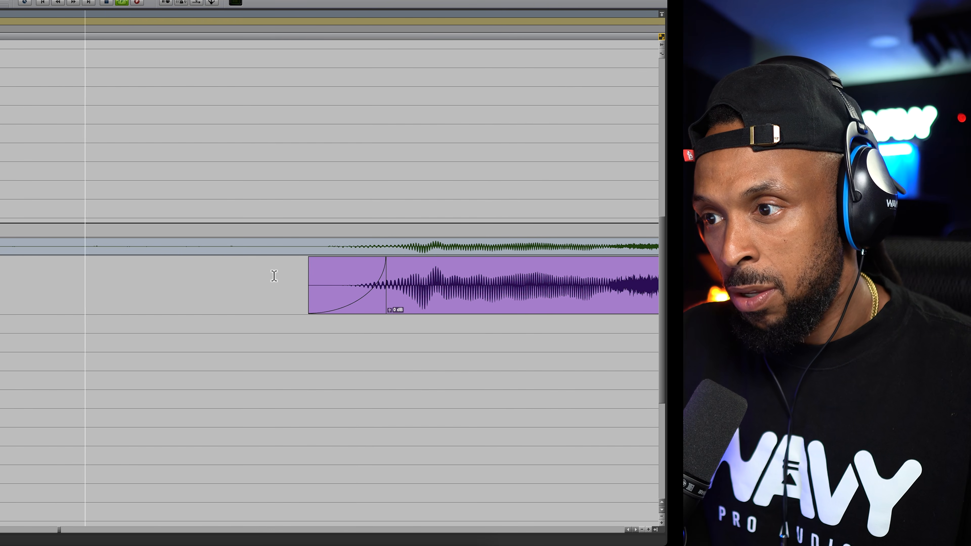
key(space)
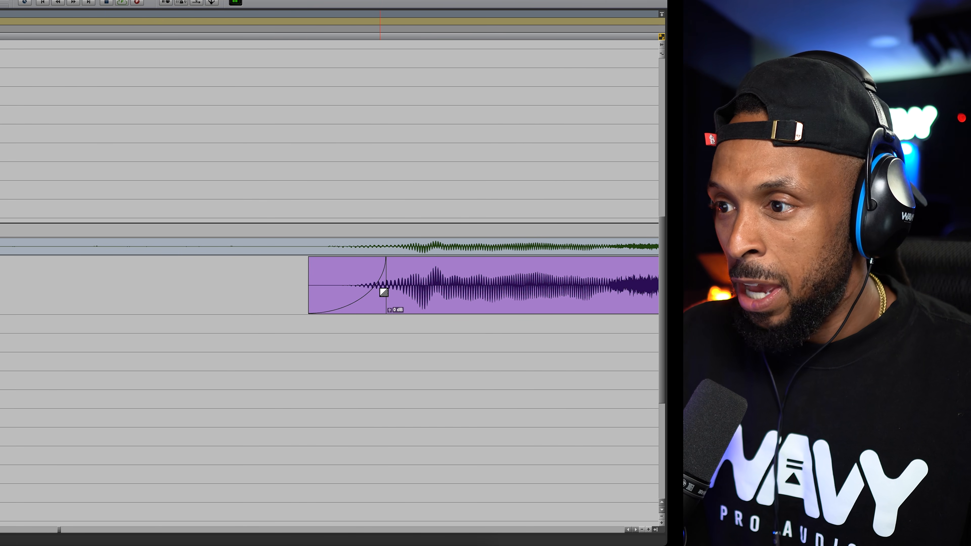
scroll(380, 296, right, 1)
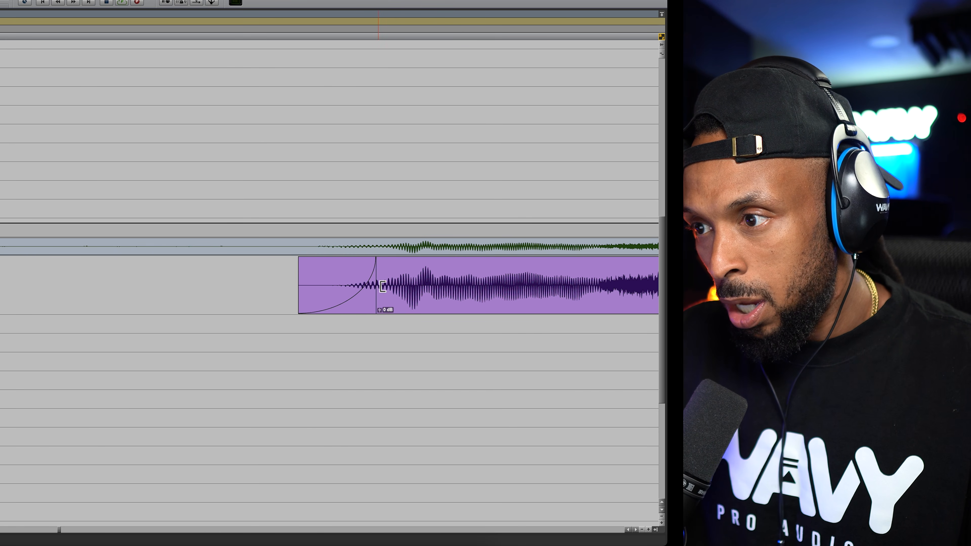
Step: Dismiss the low-memory warning and replay the purple vocal clip's opening from just before its curved fade-in
click(380, 286)
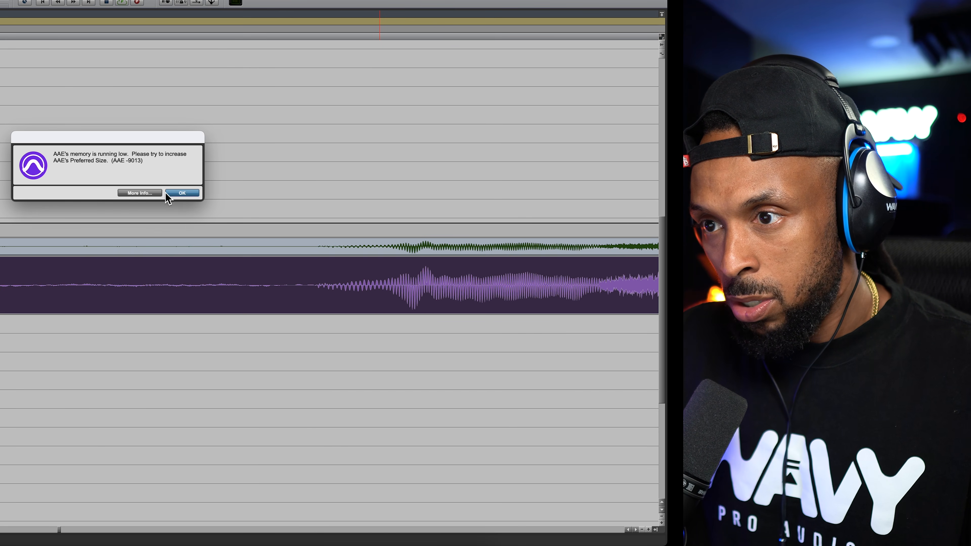
click(182, 193)
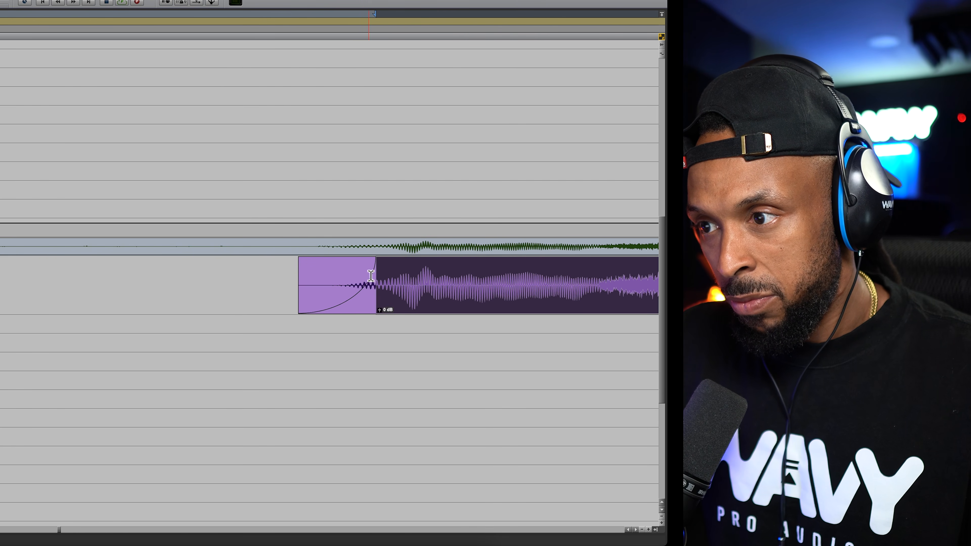
click(347, 309)
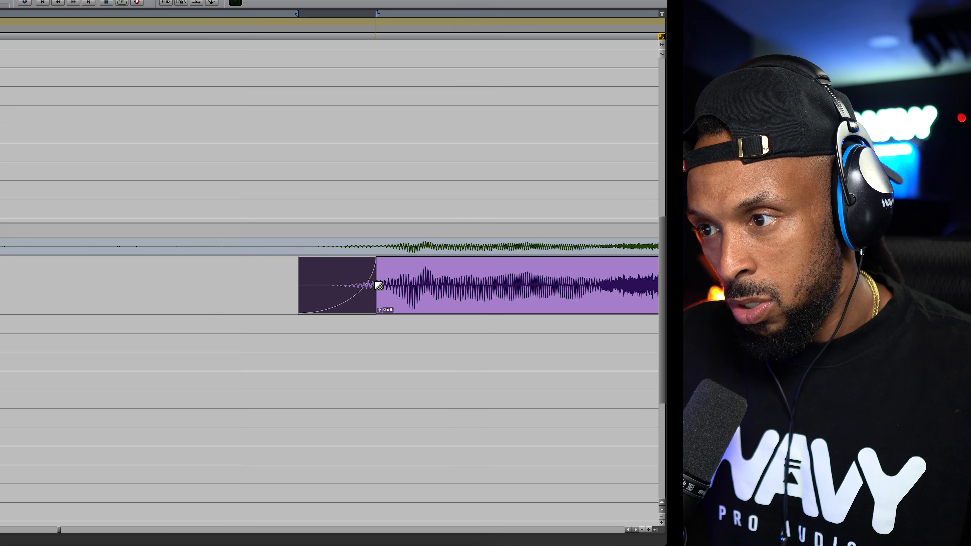
click(243, 271)
key(space)
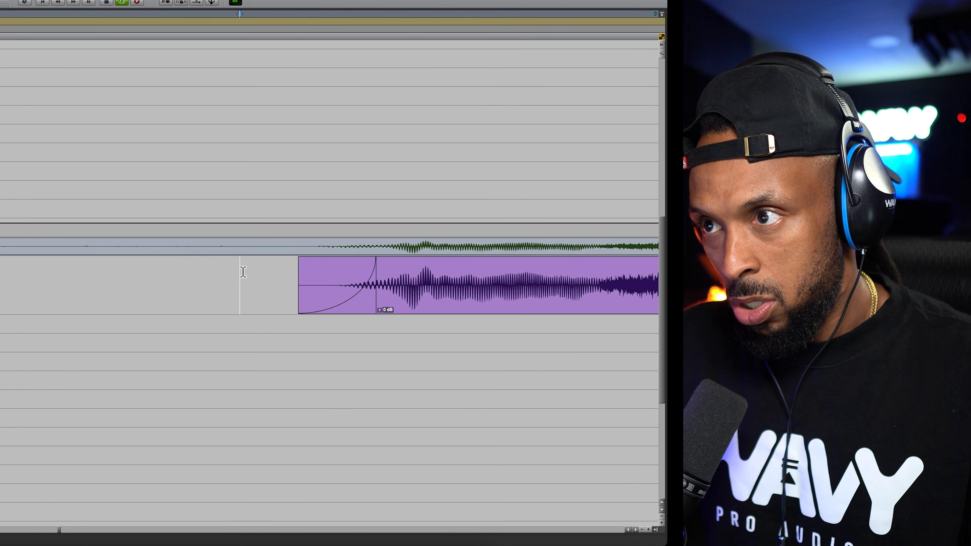
key(space)
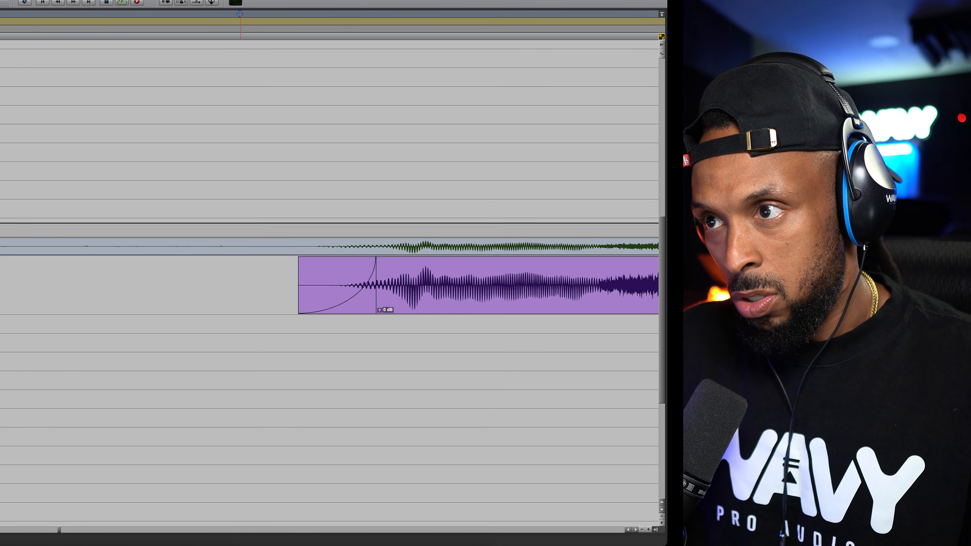
key(space)
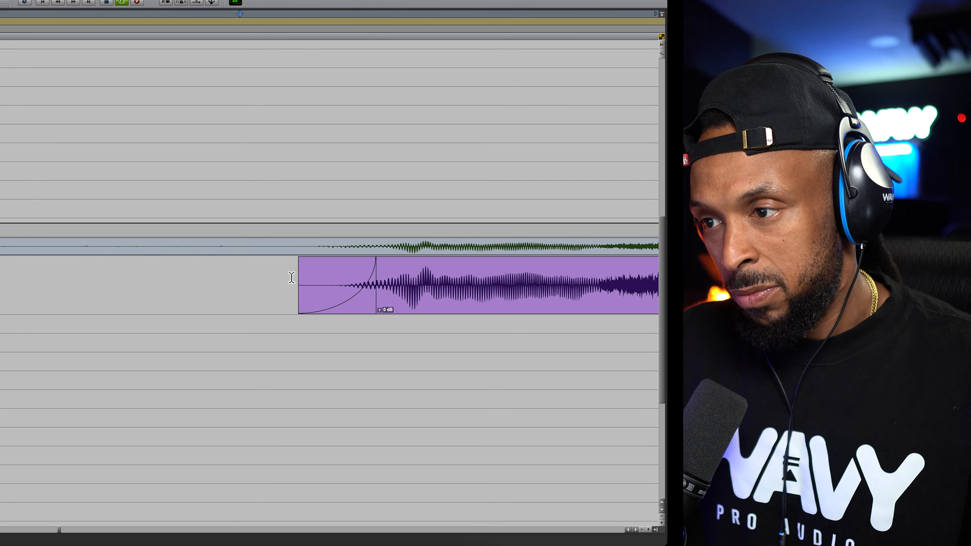
Step: Delete the curved fade-in from the start of the purple vocal clip
click(364, 310)
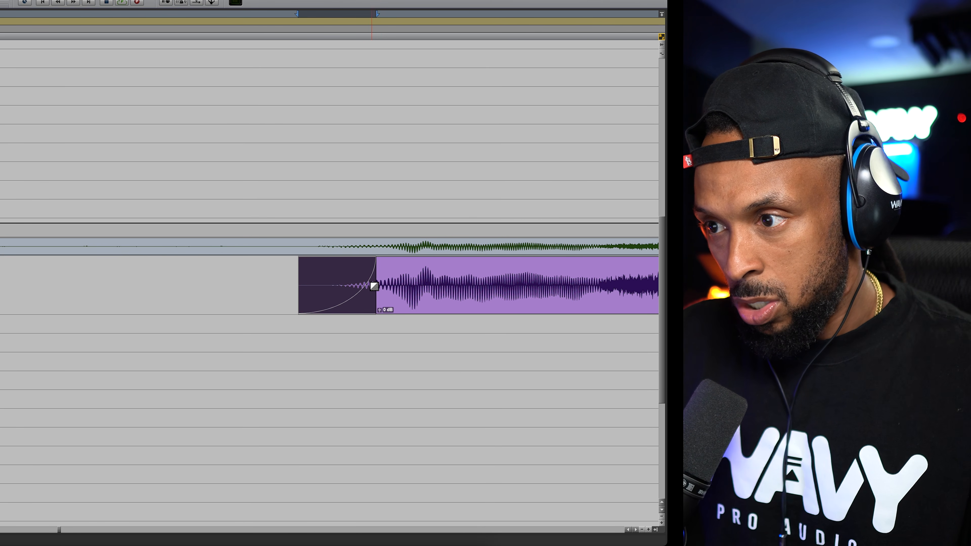
click(378, 300)
key(super+z)
click(256, 284)
click(349, 310)
key(Delete)
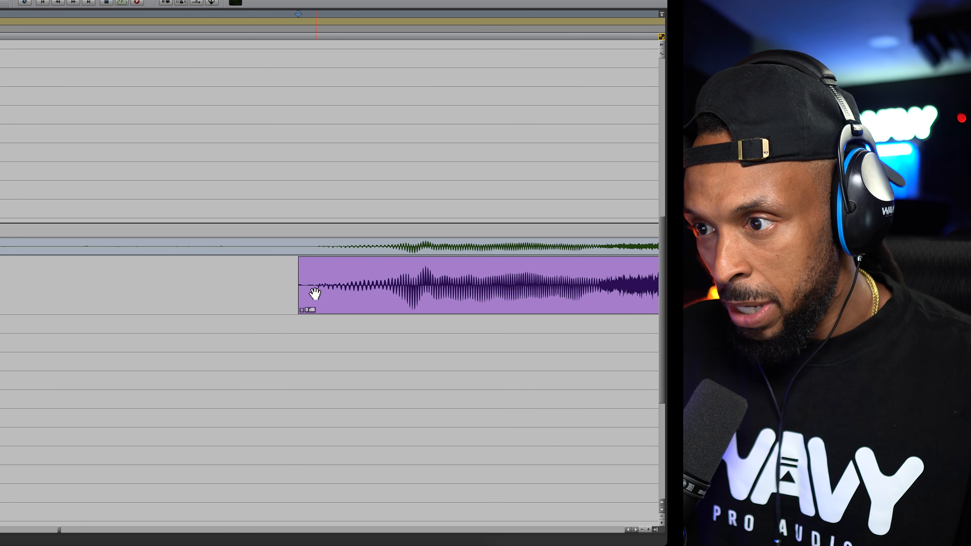
Step: Trim the purple clip's start slightly later with a late-rising curved fade-in over its opening, and play it
drag(307, 290, 375, 297)
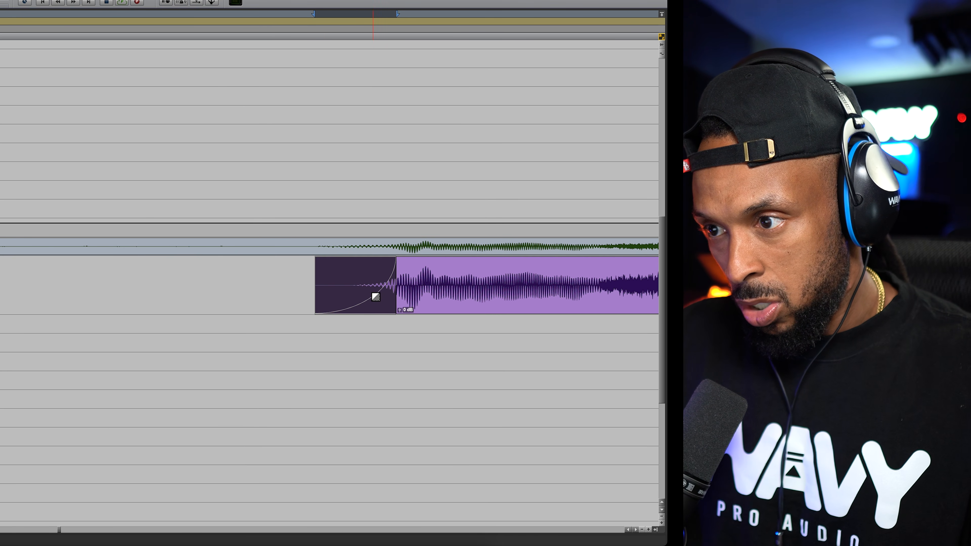
click(282, 279)
key(space)
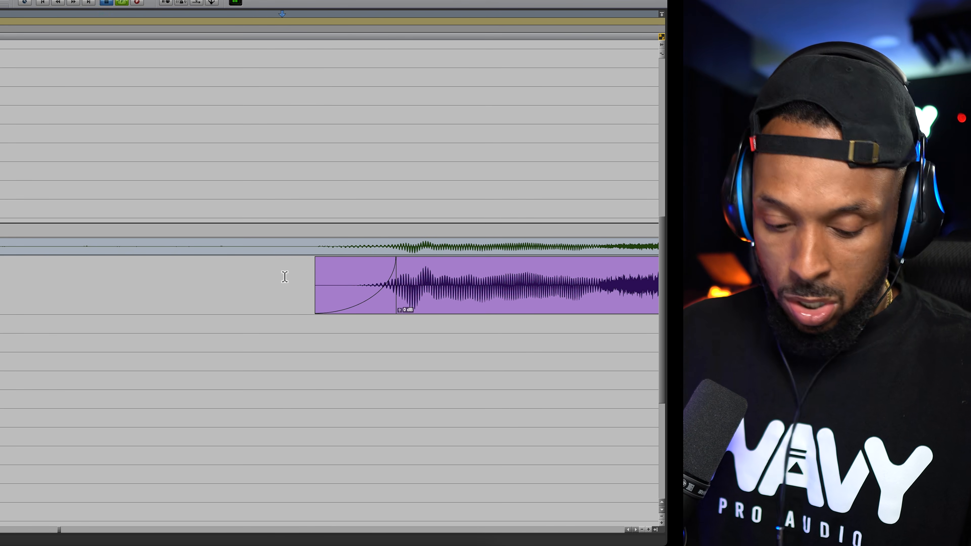
Step: Play the vocals from bar 41 to check the purple clip's new start in context
key(r)
key(r)
key(r)
key(r)
click(233, 271)
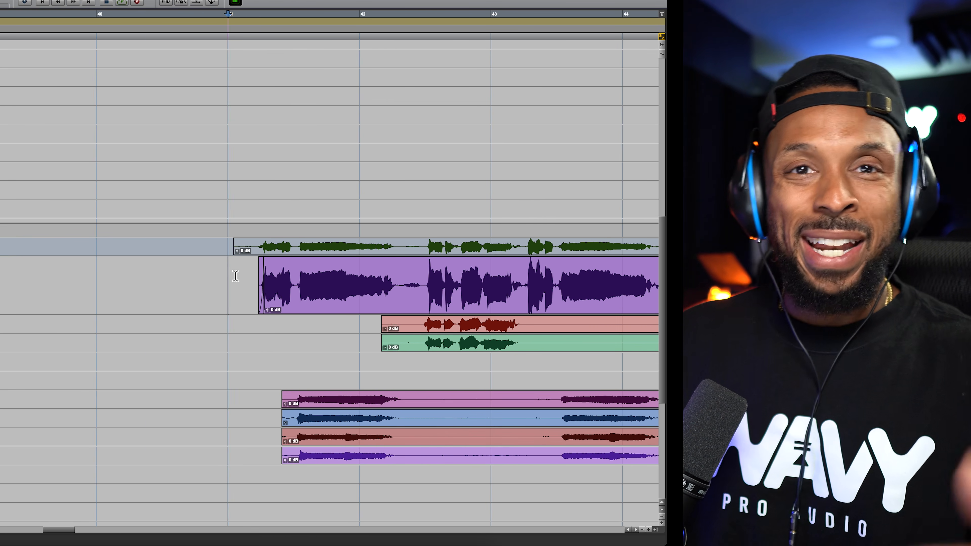
key(space)
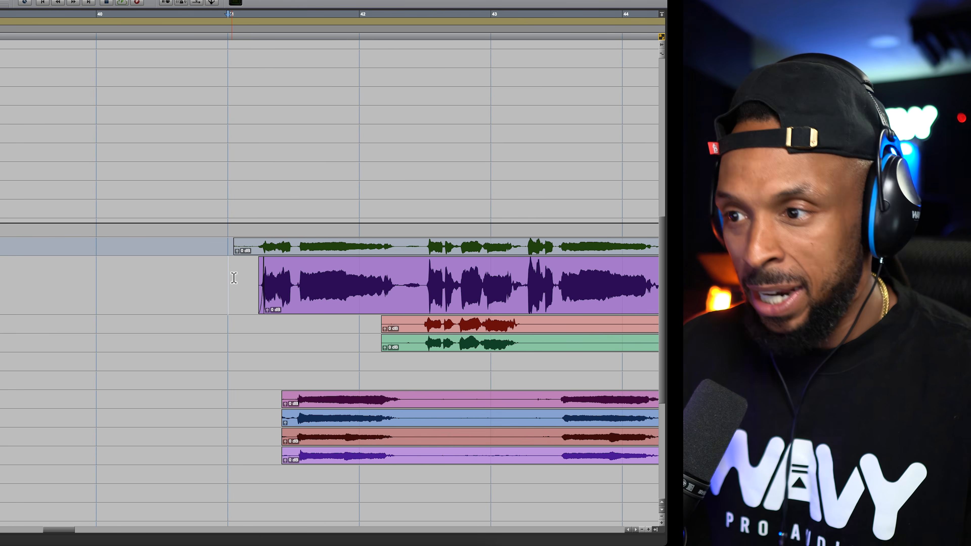
key(t)
key(space)
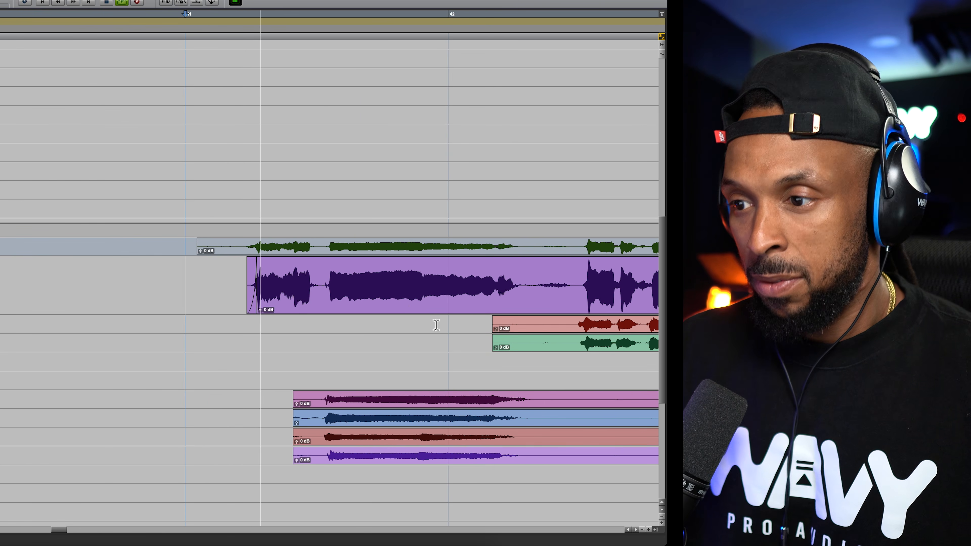
Step: Listen to the end of the purple clip's first phrase and the quiet gap just after bar 42
scroll(436, 325, right, 1)
scroll(355, 312, right, 1)
scroll(354, 313, right, 2)
click(286, 280)
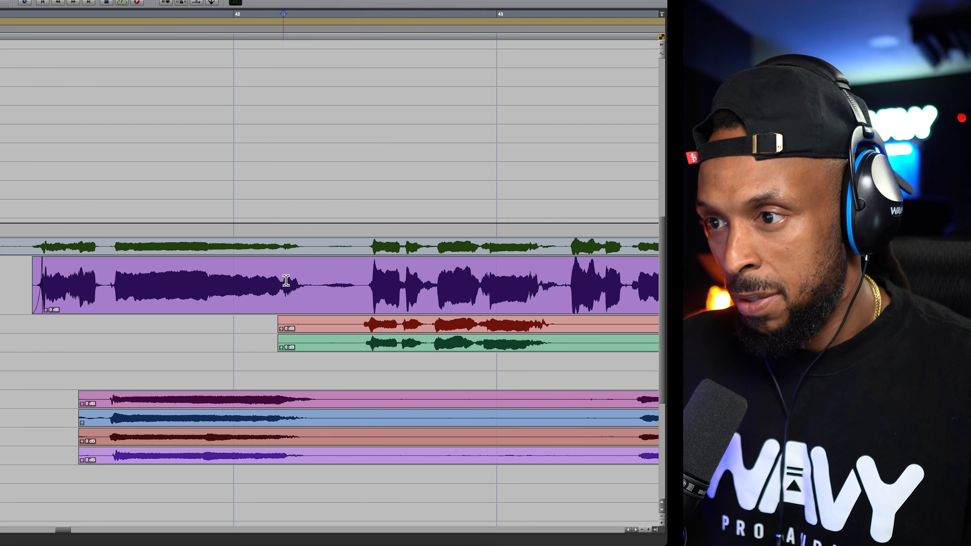
key(space)
key(space)
click(186, 274)
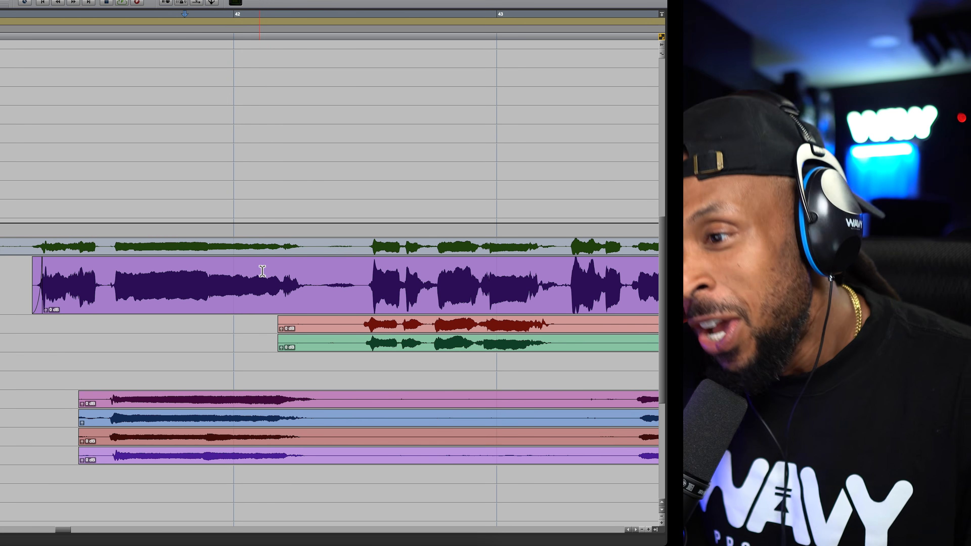
key(t)
scroll(306, 297, right, 3)
scroll(306, 297, right, 3)
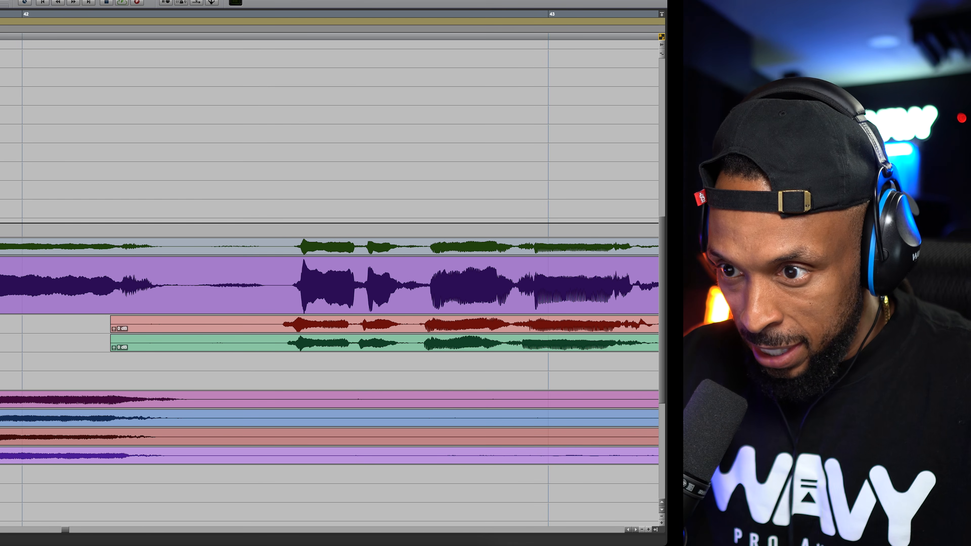
key(space)
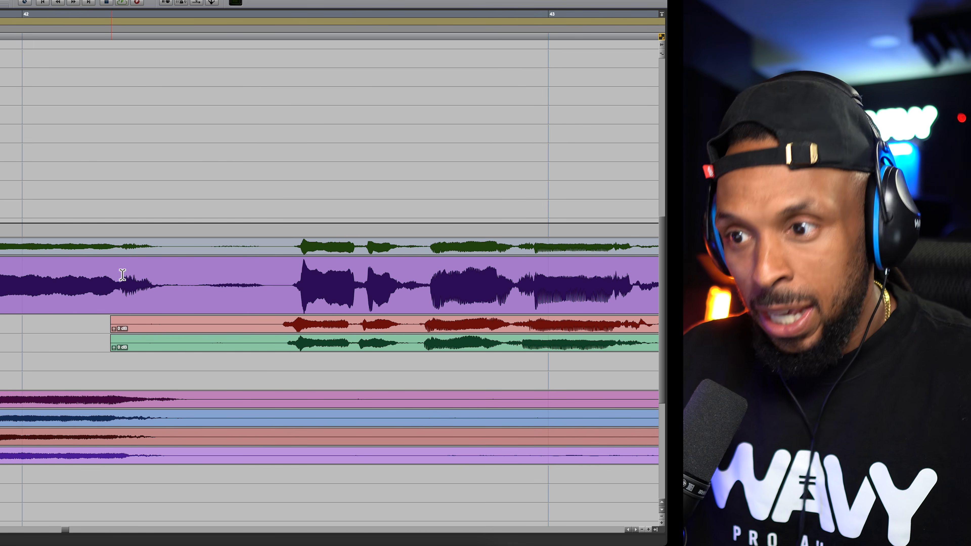
click(121, 273)
key(space)
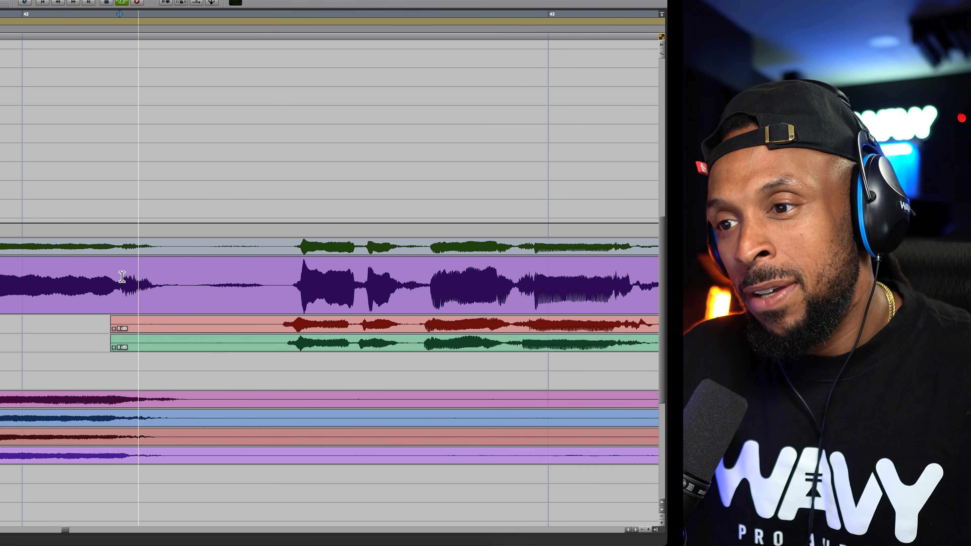
key(space)
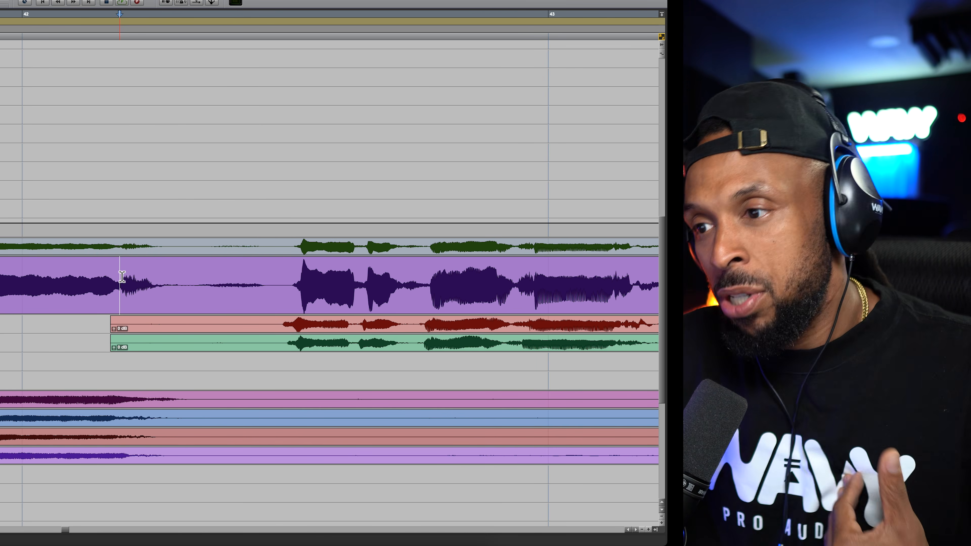
Step: Delete the low-level noise between the purple clip's phrases after bar 42 and add a short linear fade-out to the first phrase
drag(122, 277, 288, 299)
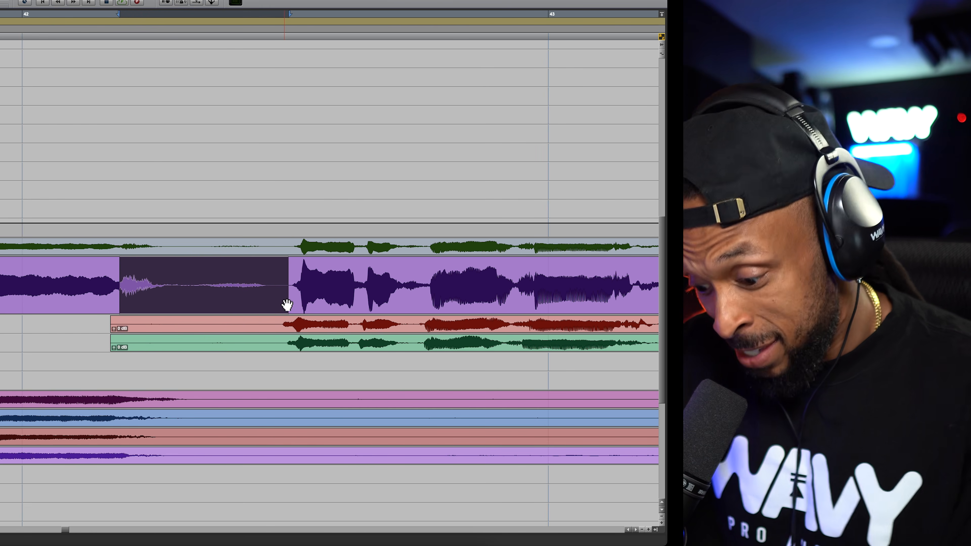
key(Delete)
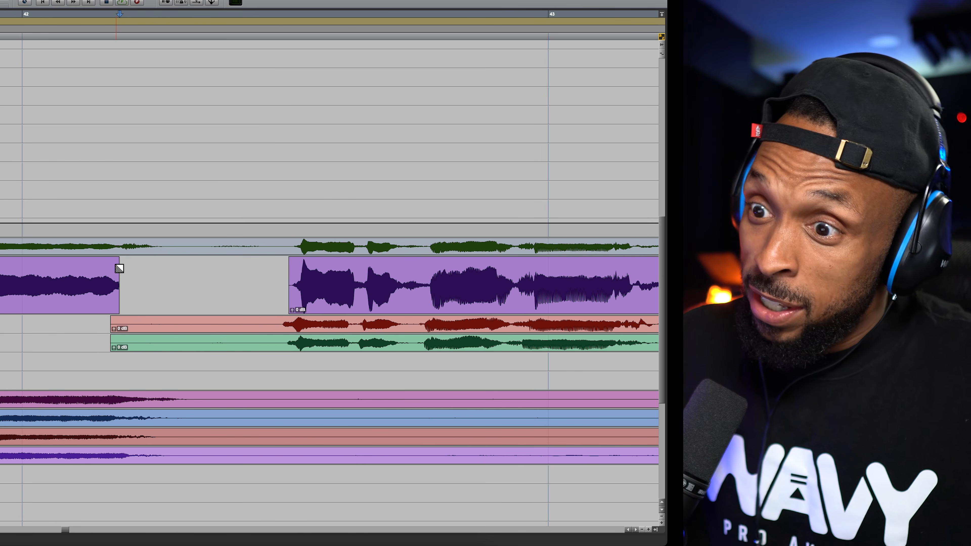
click(120, 267)
drag(120, 267, 109, 265)
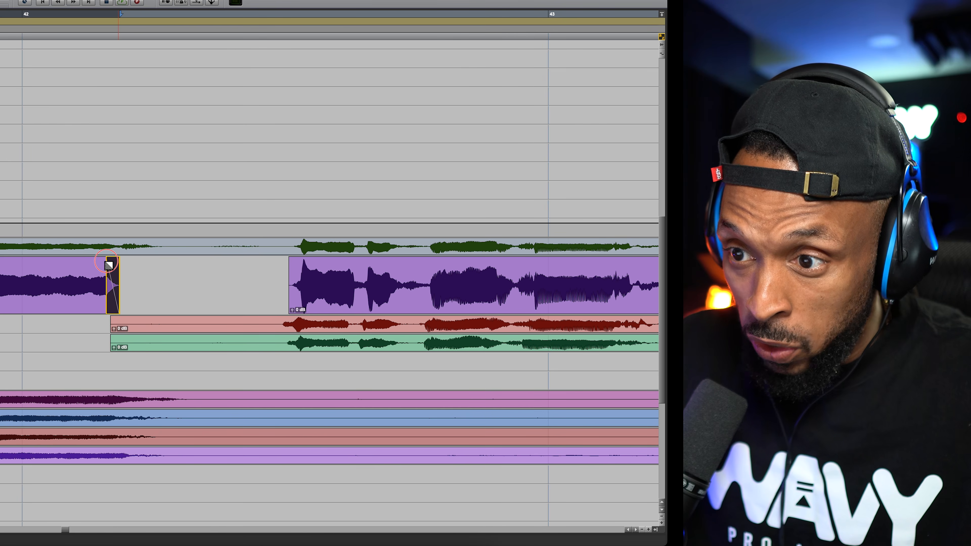
key(space)
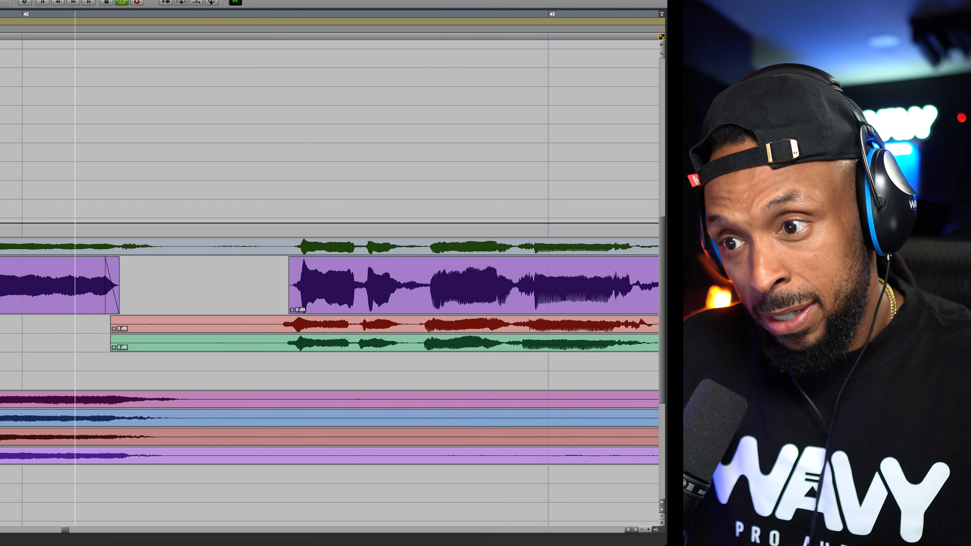
key(space)
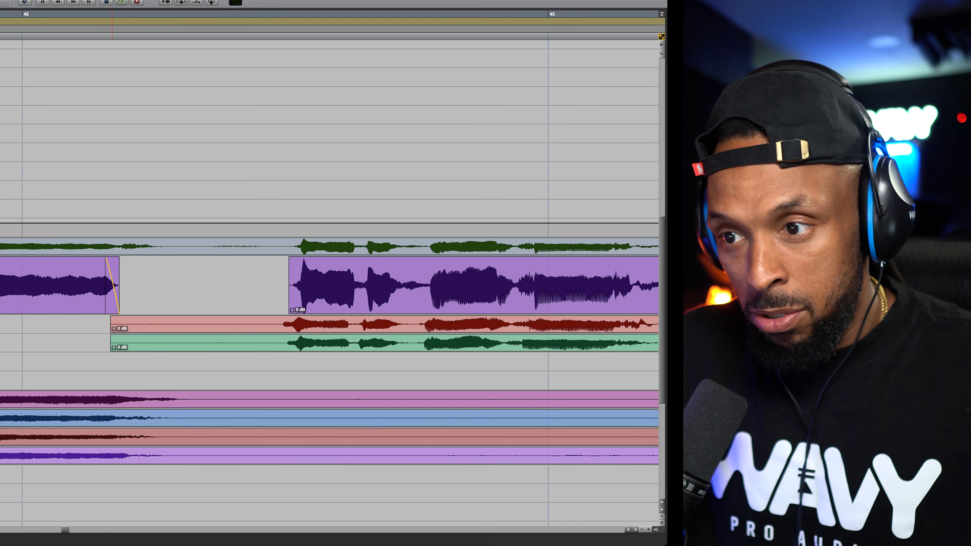
Step: Bow the first phrase's fade-out outward so it falls late, and play it from bar 42
drag(112, 285, 116, 285)
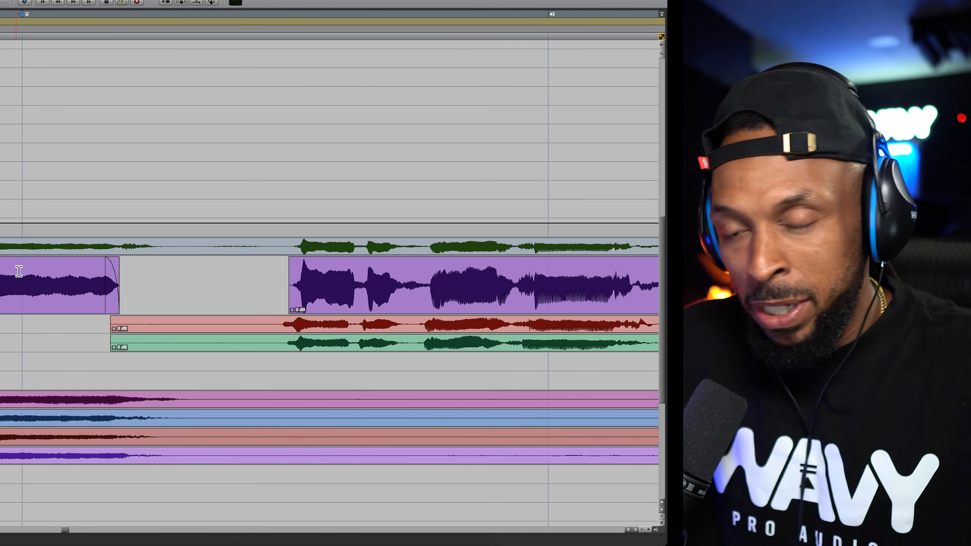
key(space)
Step: Extend the end of the first purple phrase slightly with its fade-out, and play it from bar 42
drag(105, 285, 111, 286)
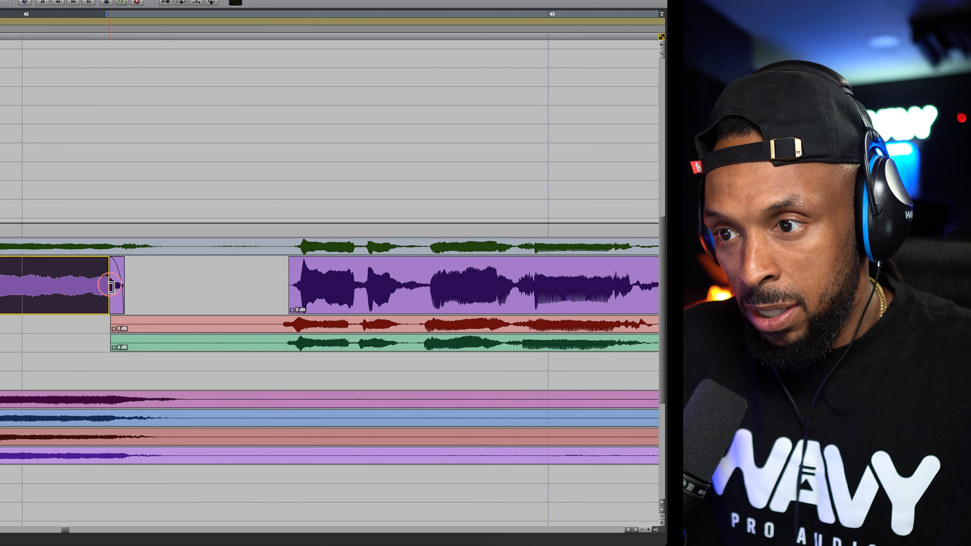
click(40, 276)
key(space)
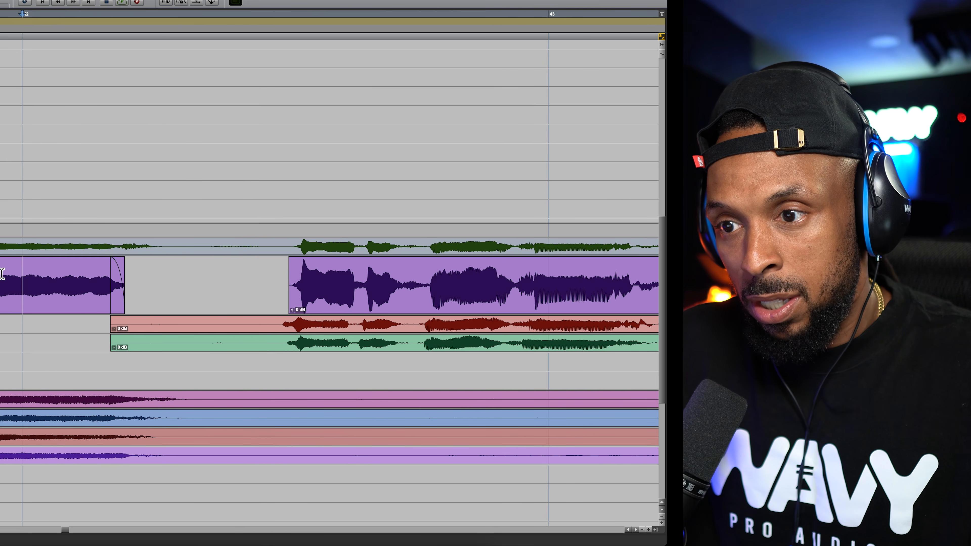
key(space)
key(space)
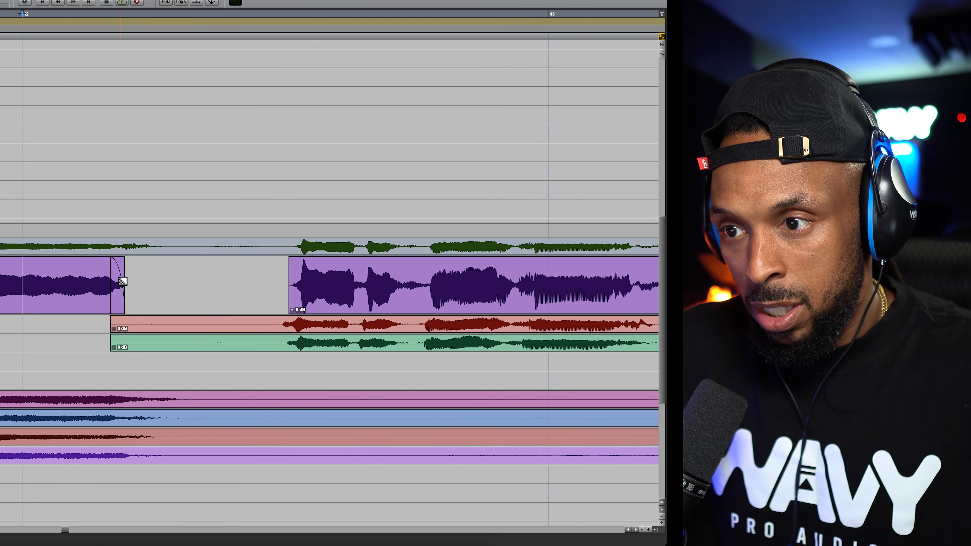
Step: Return the first purple phrase's fade-out to a straight line and replay it several times from bar 42
key(super+z)
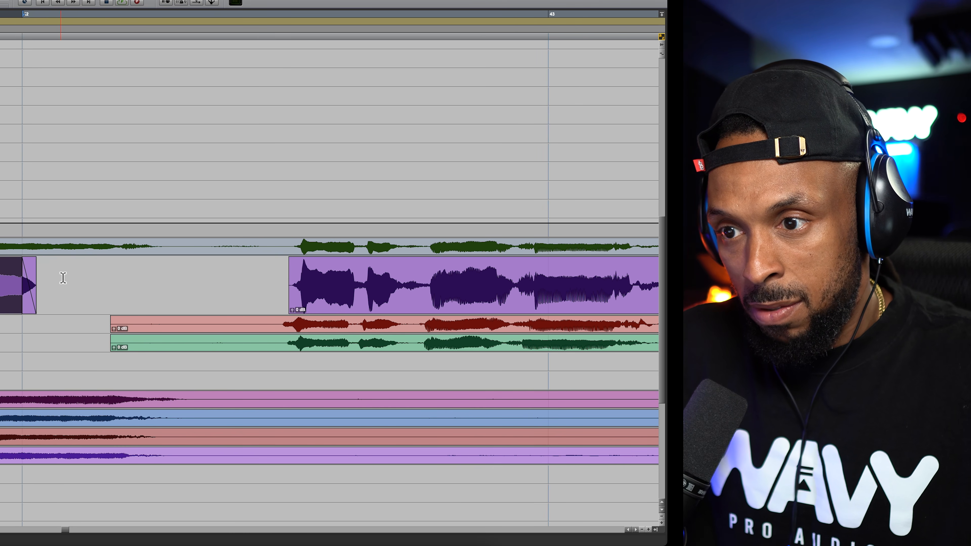
key(super+shift+z)
click(30, 276)
key(space)
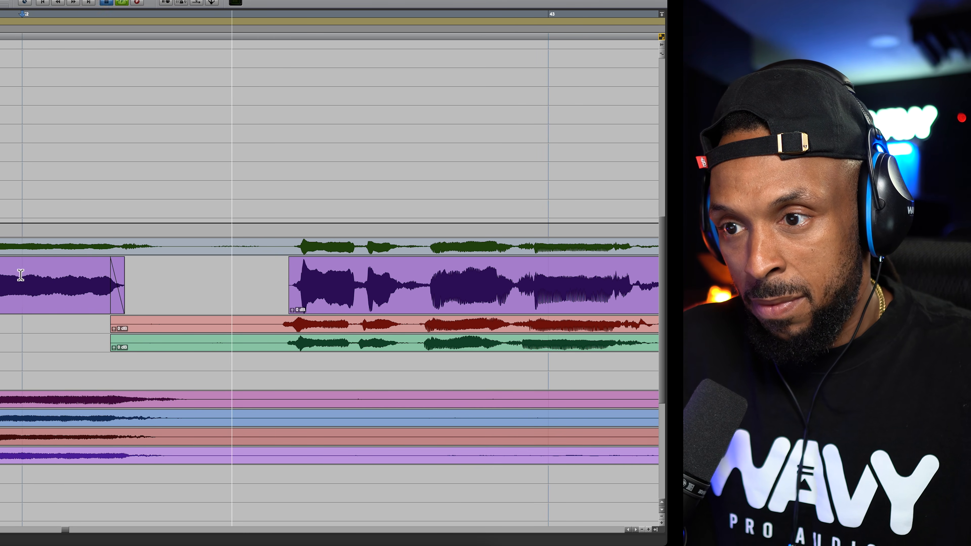
key(space)
key(space)
key(space)
key(space)
key(space)
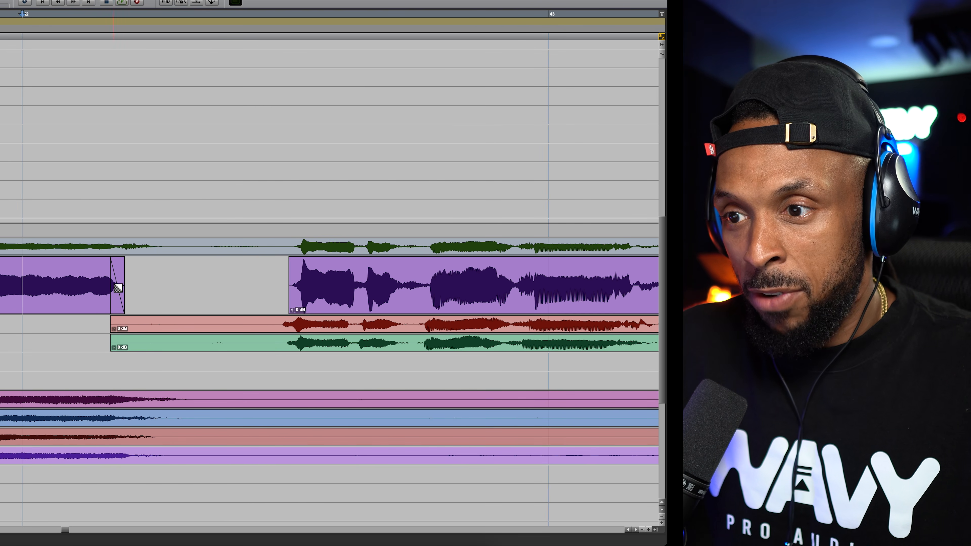
Step: Bend the first purple phrase's fade-out inward so it drops quickly, and play through the following phrase past bar 43
drag(120, 291, 114, 295)
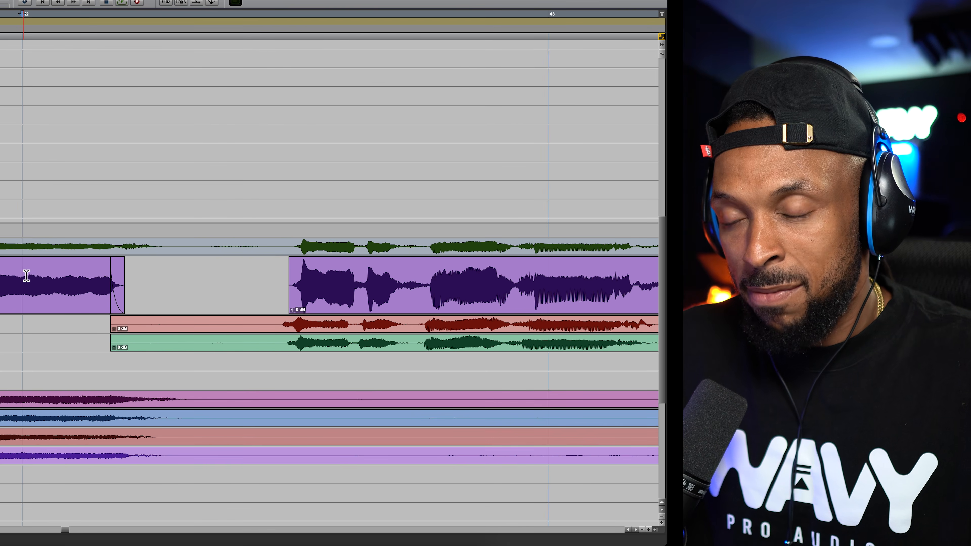
key(space)
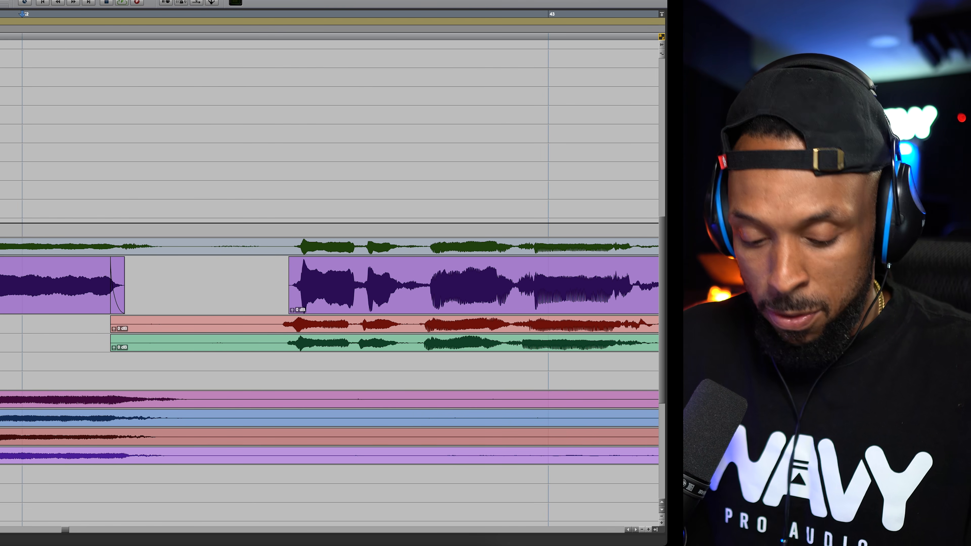
key(r)
key(space)
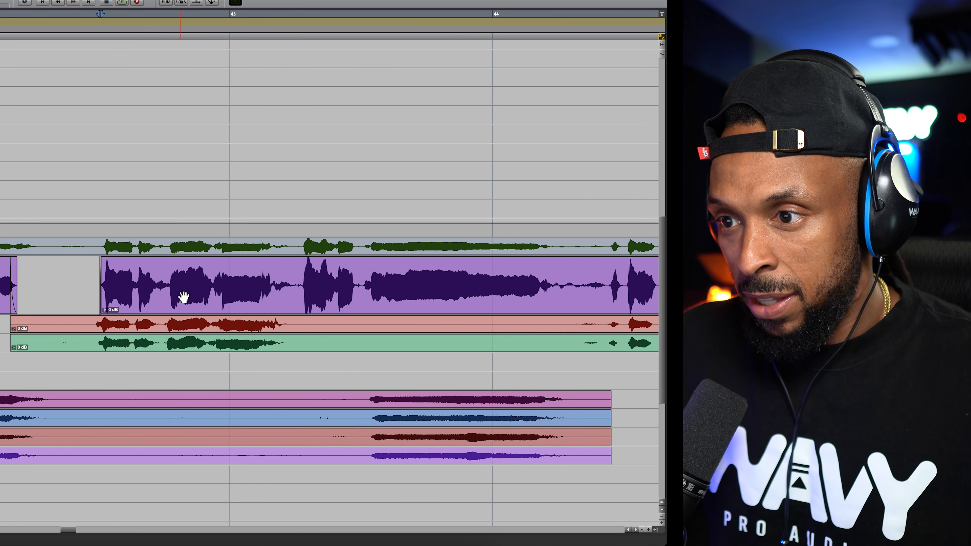
key(space)
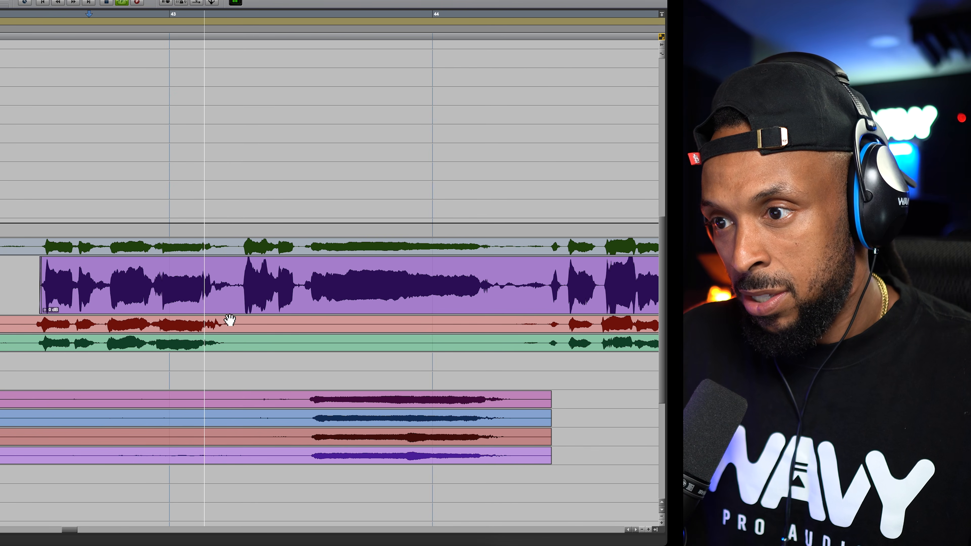
Step: Delete the low-level noise after the purple phrase just past bar 43, and add a short fade-out to the phrase's end
drag(212, 291, 241, 300)
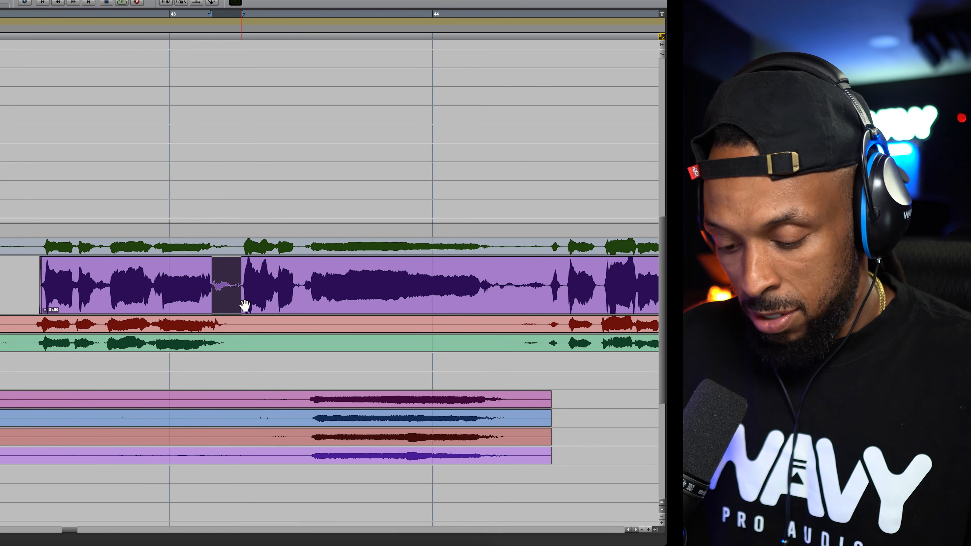
key(space)
key(Delete)
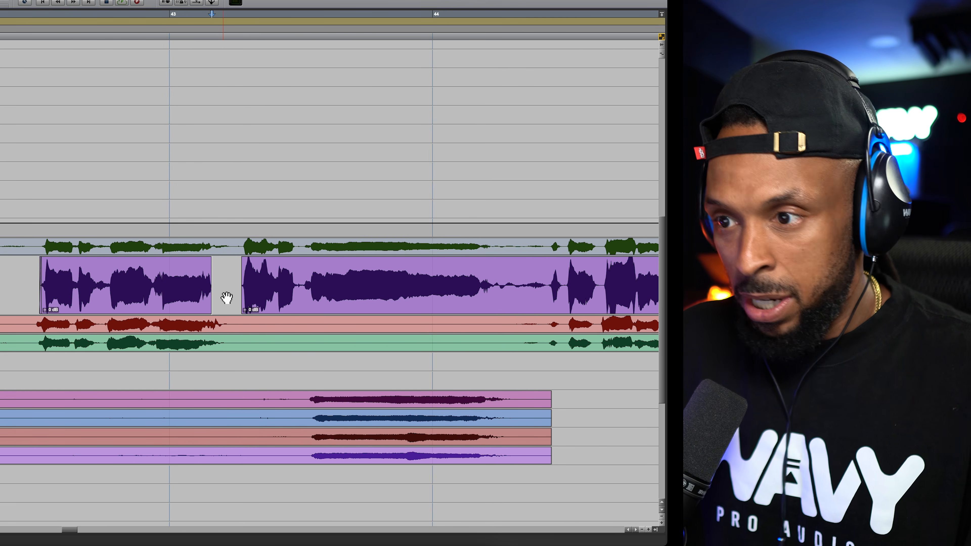
key(t)
key(t)
key(t)
drag(255, 262, 250, 262)
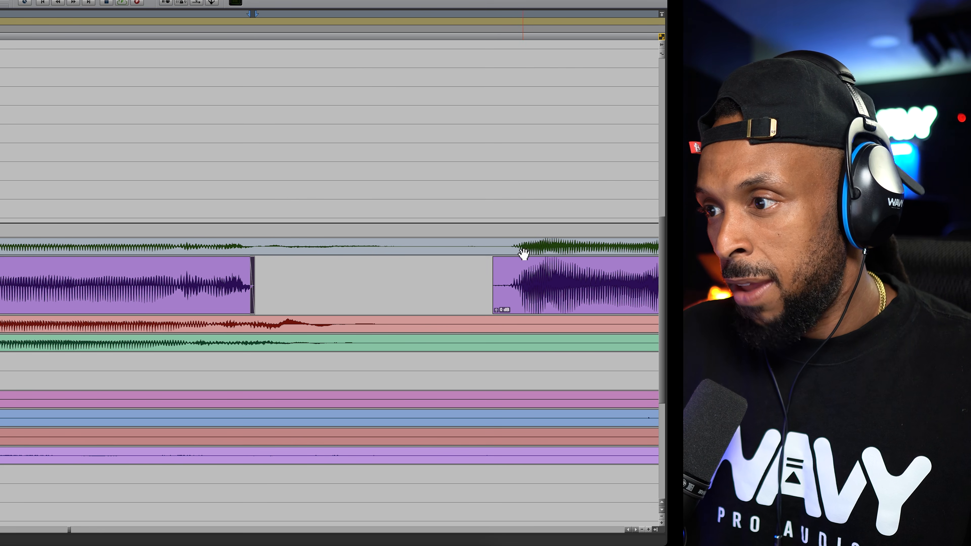
Step: Trim the start of the next purple phrase close to its first sound, add a short fade-in, and play through it
click(508, 279)
key(a)
drag(511, 264, 515, 263)
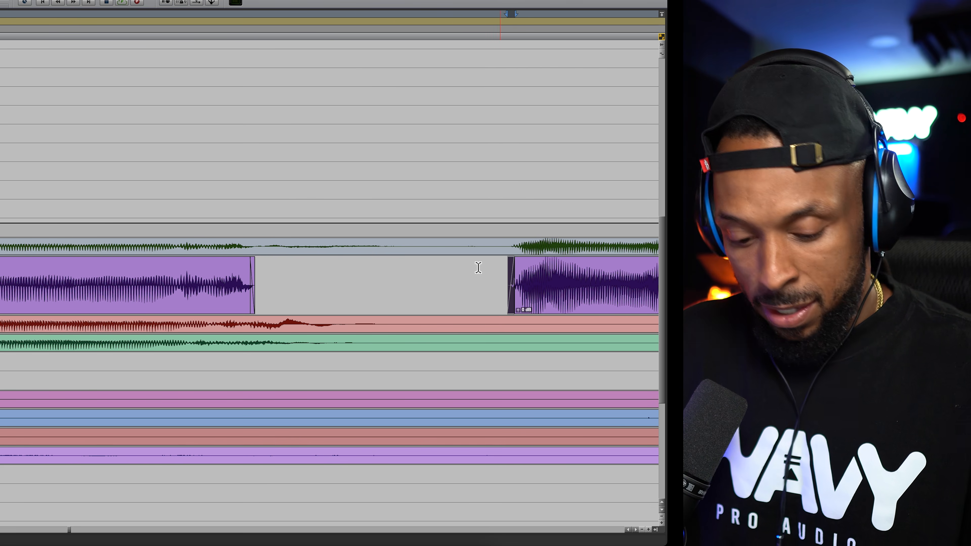
key(r)
key(r)
key(r)
click(212, 281)
key(space)
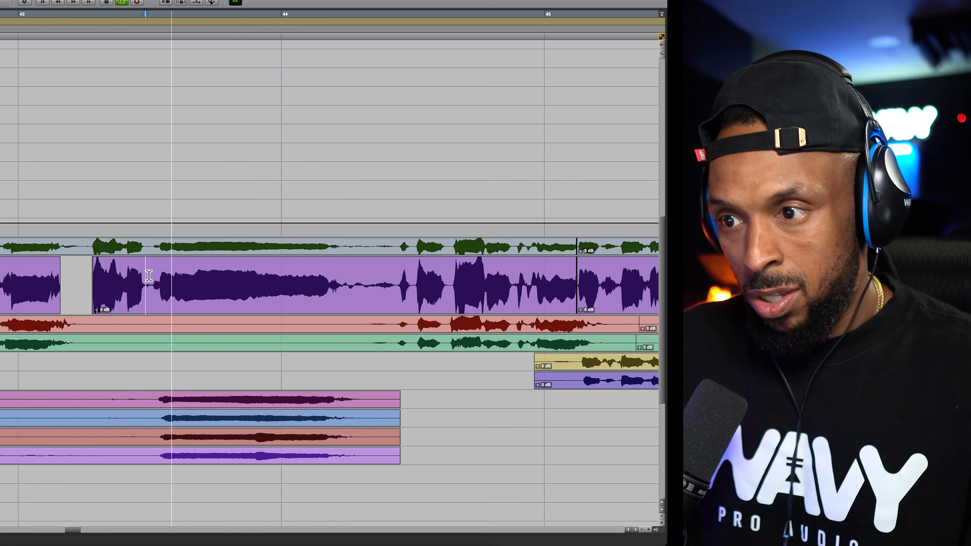
Step: Remove the noise in the short pause before the held purple note, leaving a straight fade-out on the clip before the gap
key(t)
key(t)
key(t)
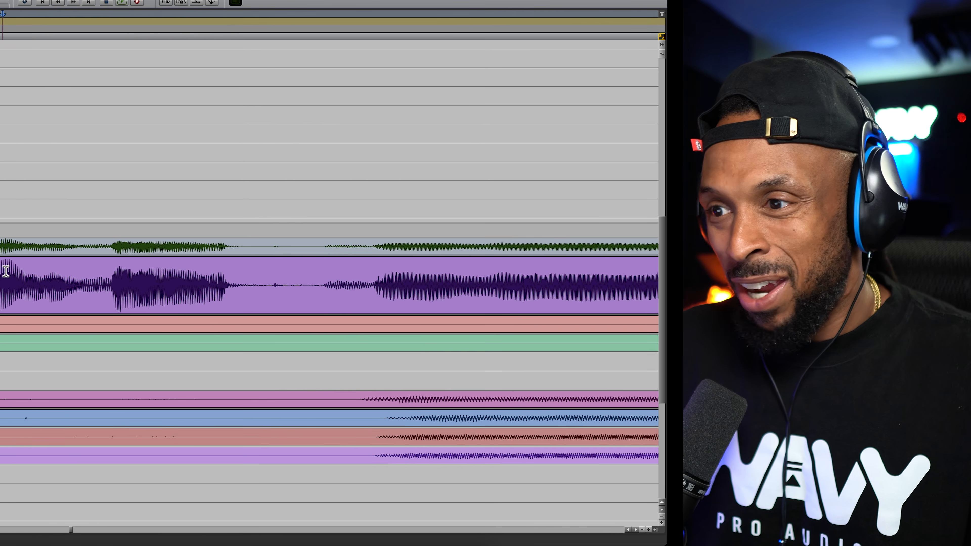
click(3, 272)
key(space)
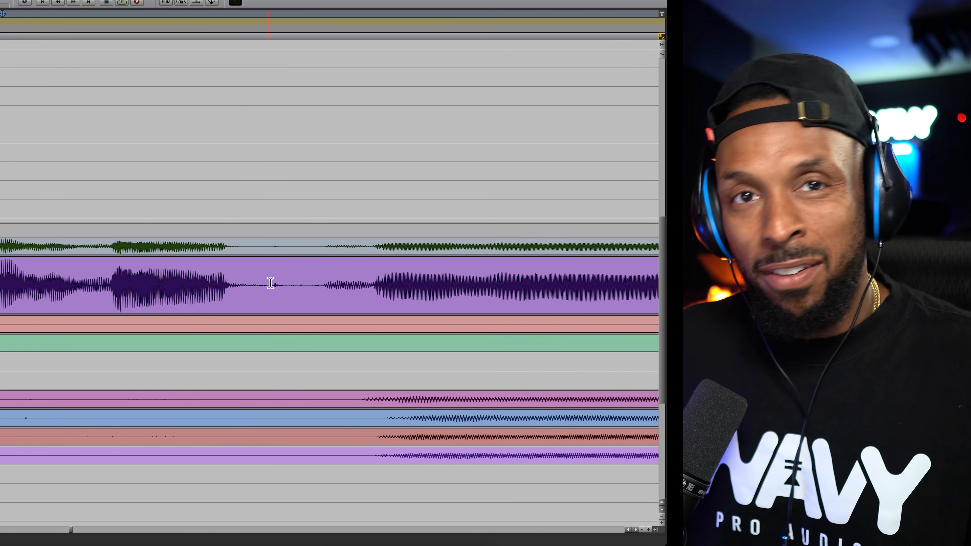
drag(269, 282, 232, 268)
key(Delete)
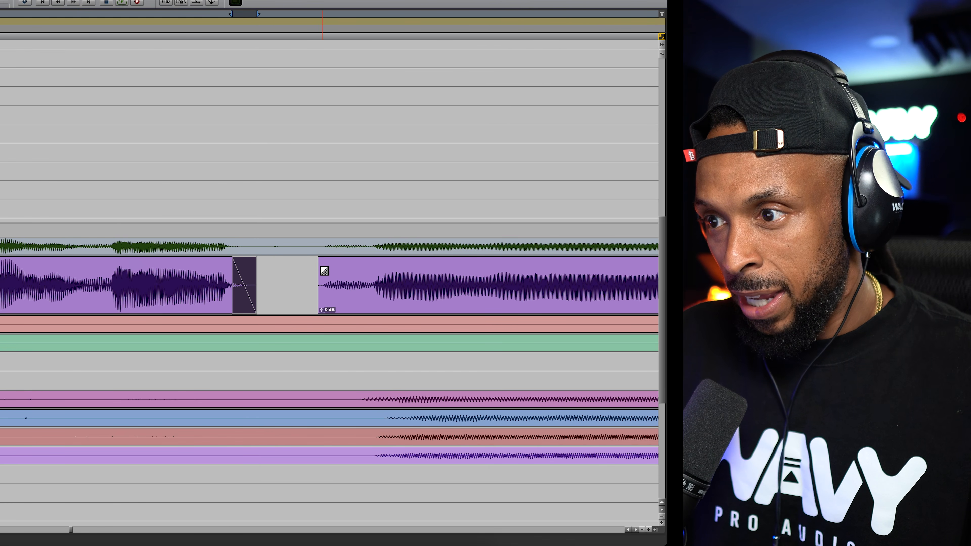
Step: Add a short fade-in to the held purple note before bar 44, and play the edited section from bar 43
drag(324, 270, 331, 266)
click(0, 280)
key(space)
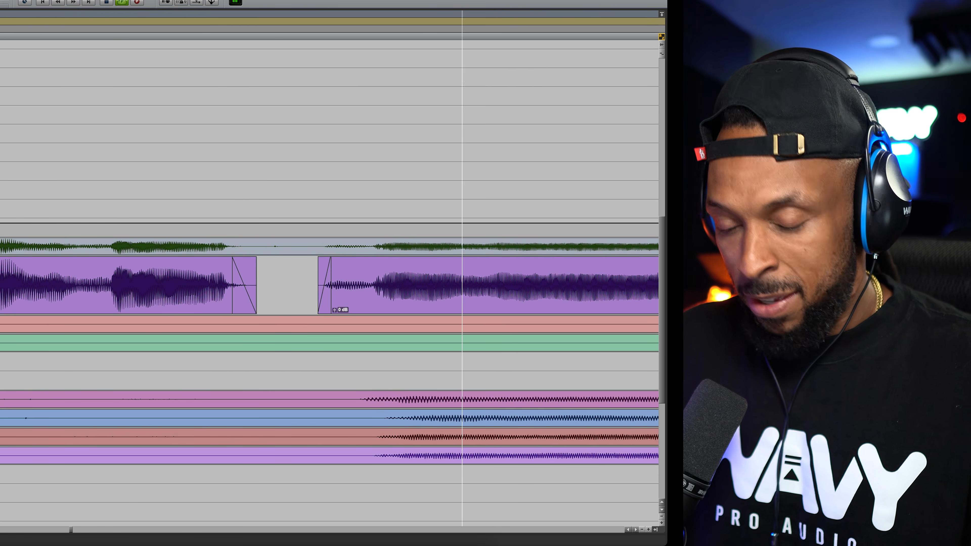
key(r)
key(r)
key(r)
key(KP_1)
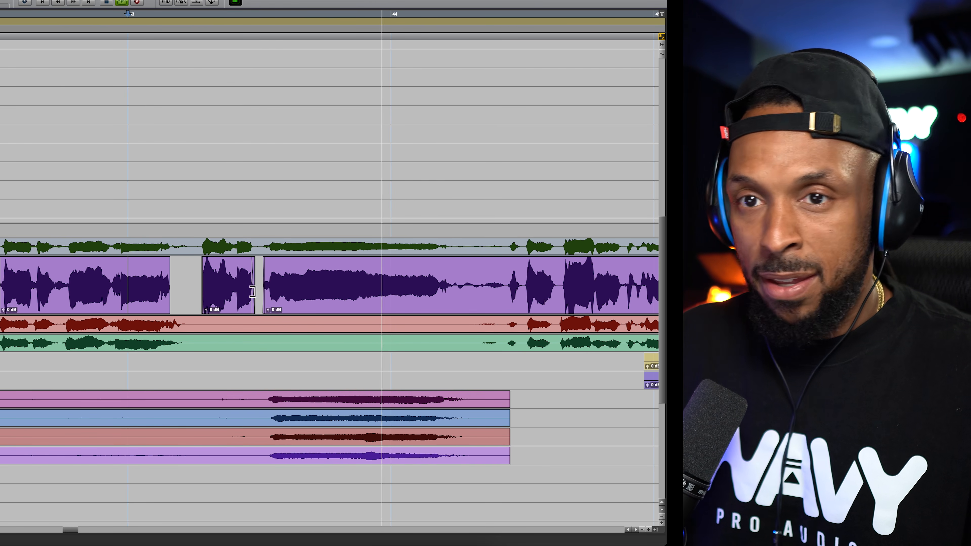
key(space)
Step: Bring the yellow track into view above the vocals, and replay the edited purple phrases around bar 43
scroll(332, 283, up, 5)
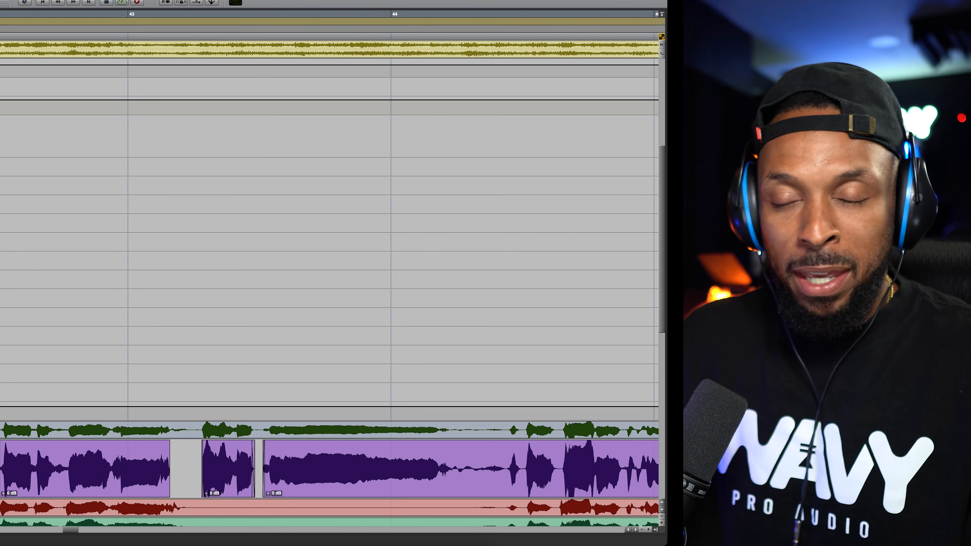
key(space)
key(space)
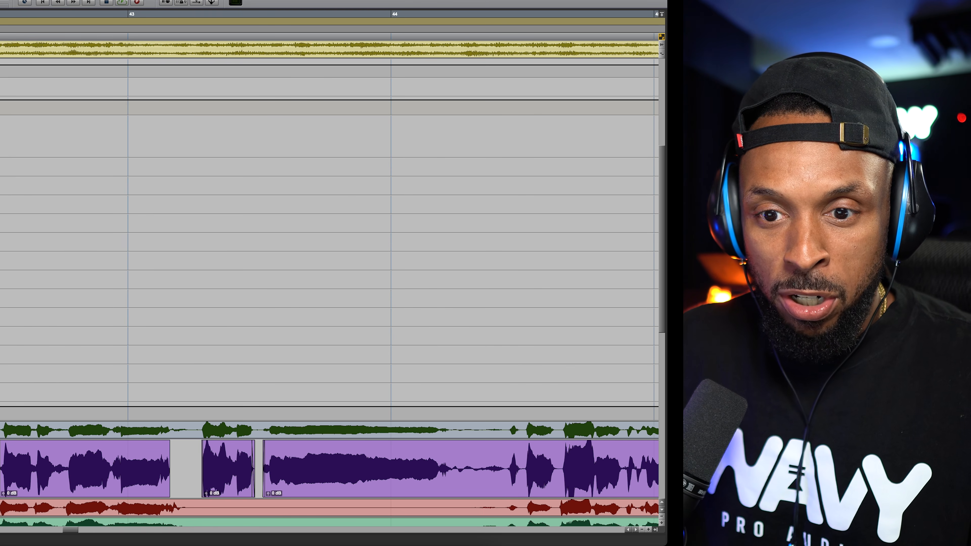
key(space)
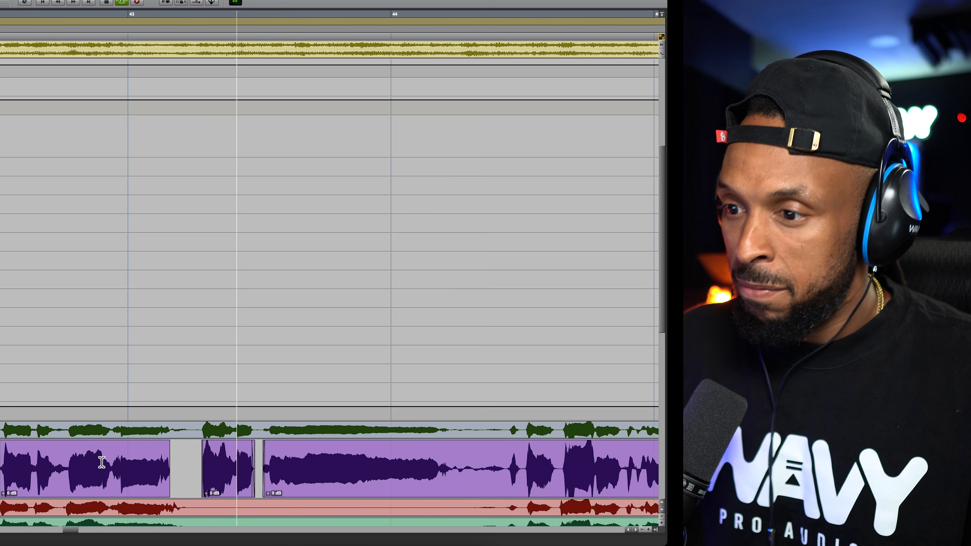
key(space)
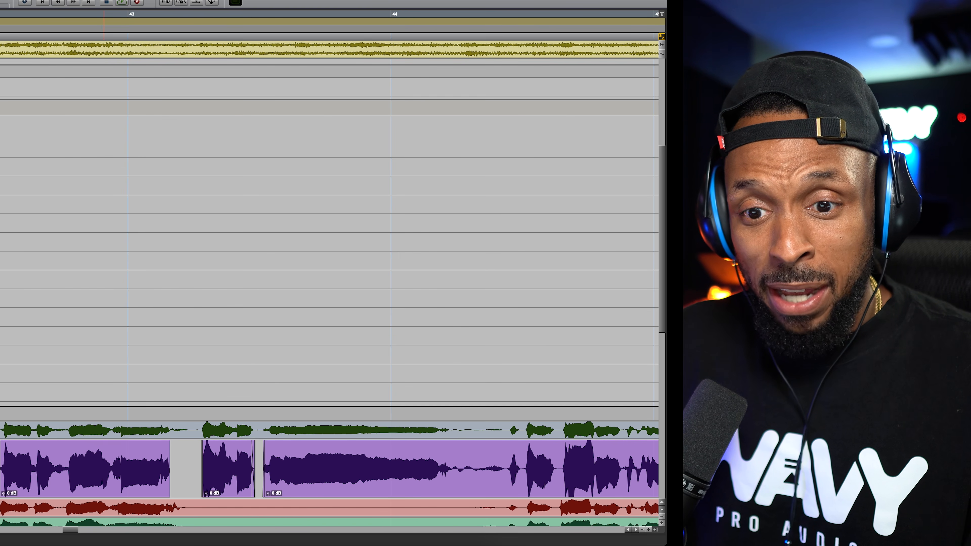
Step: Play the held purple note across bar 44, delete the noise after it, and add a short fade-out to its end
scroll(341, 465, right, 3)
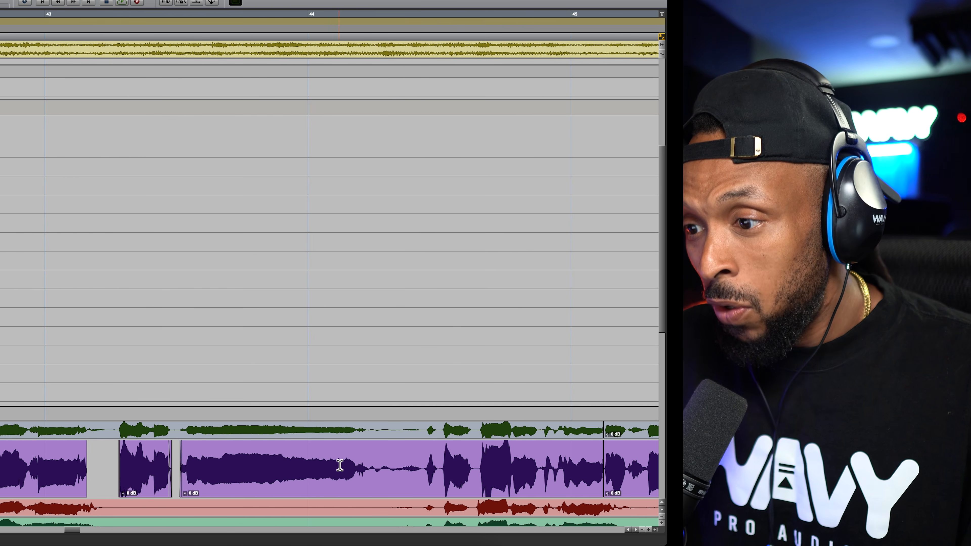
click(275, 465)
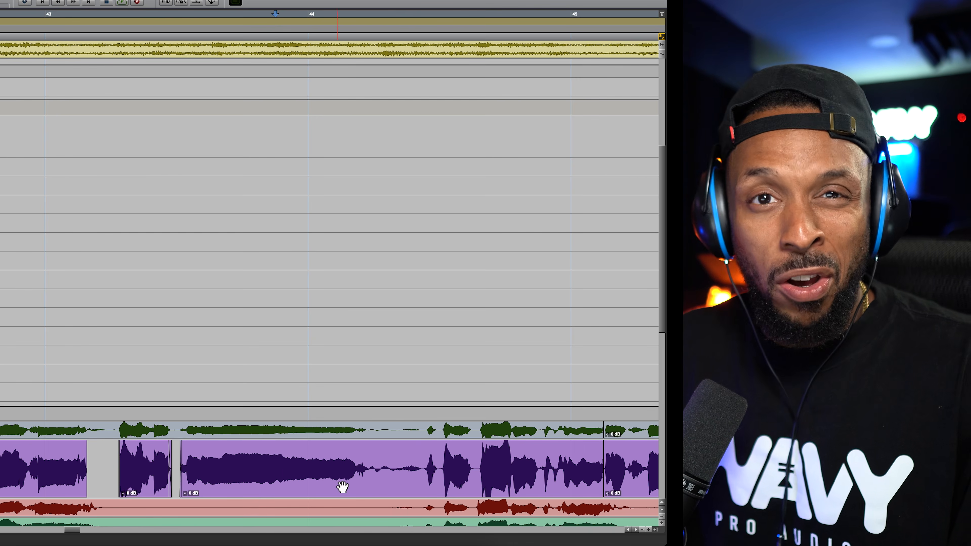
key(space)
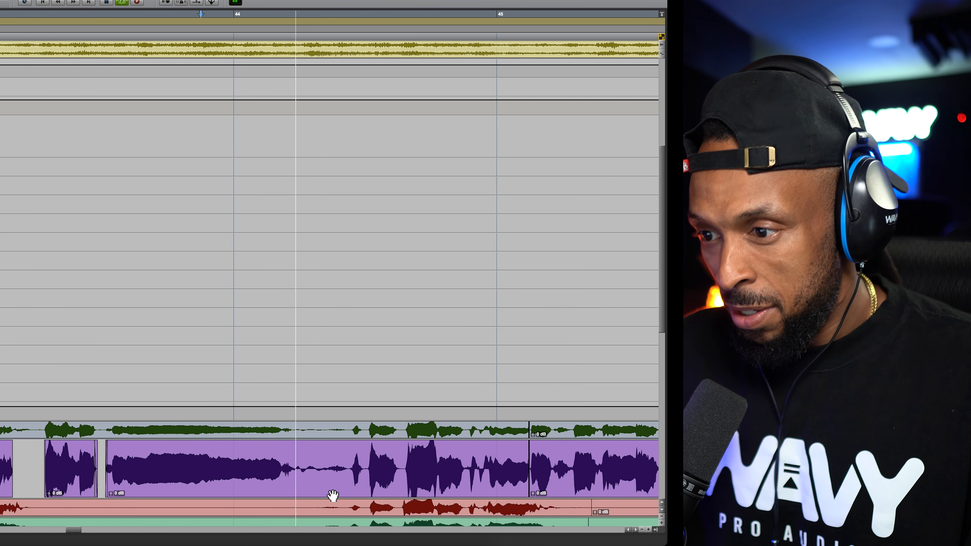
drag(283, 459, 338, 492)
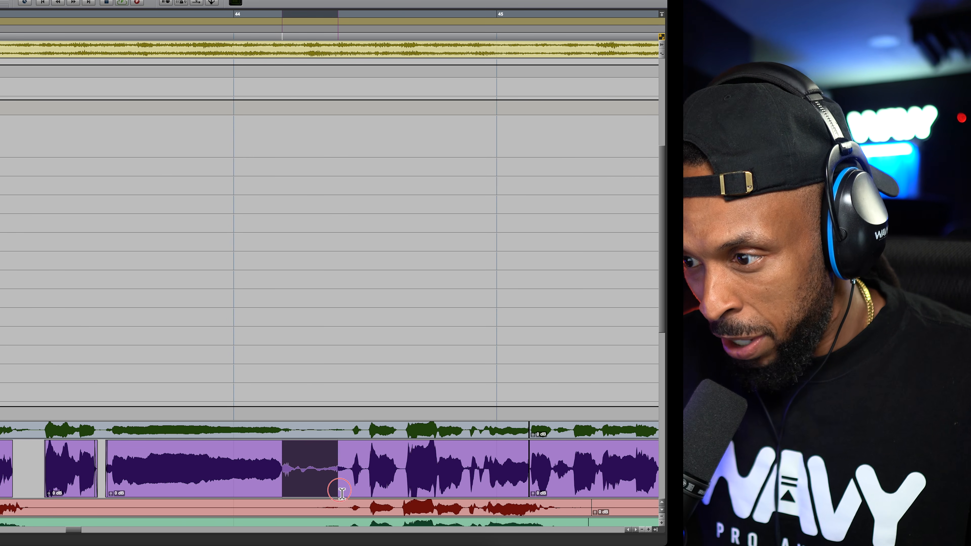
key(Delete)
drag(282, 451, 276, 452)
key(space)
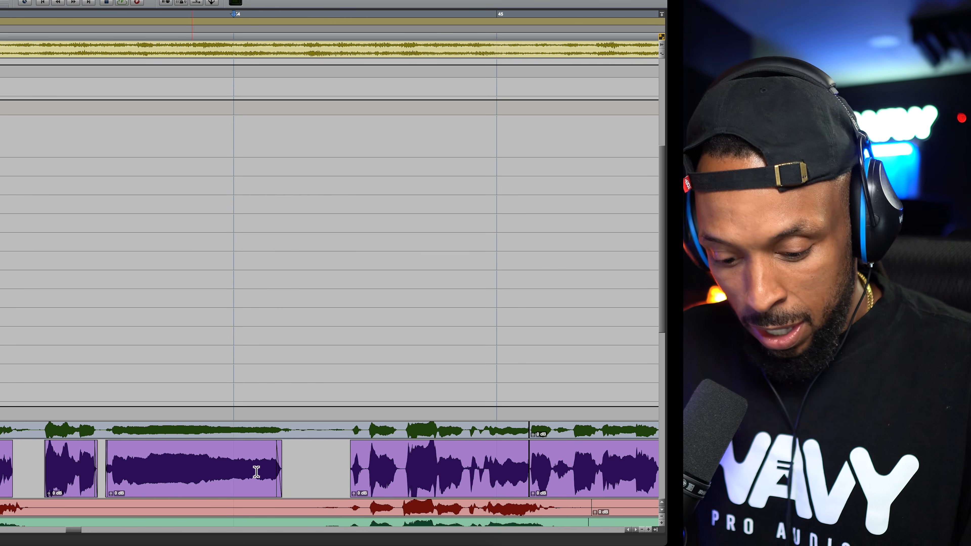
Step: Bow the held note's fade-out after bar 44 outward so it falls late
key(t)
key(t)
scroll(355, 489, right, 3)
drag(259, 473, 261, 473)
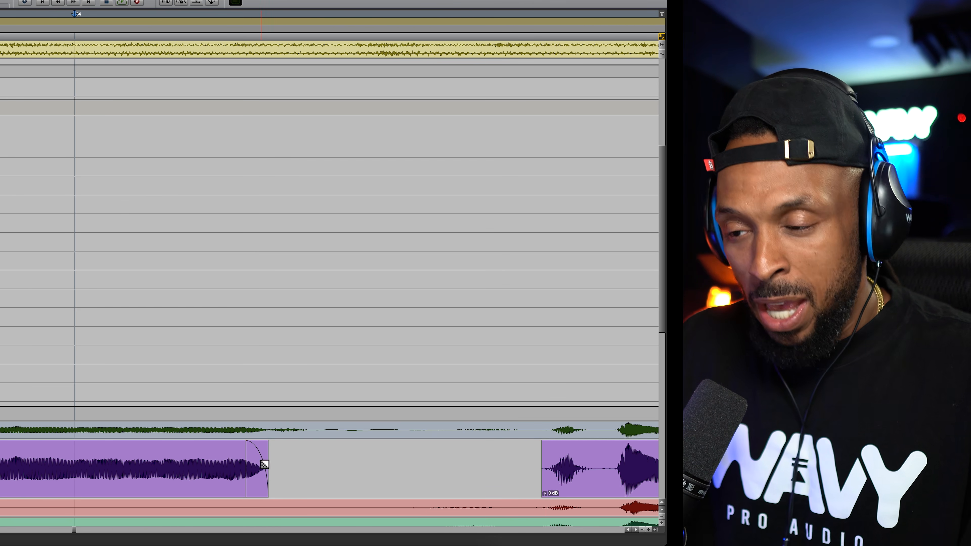
click(263, 491)
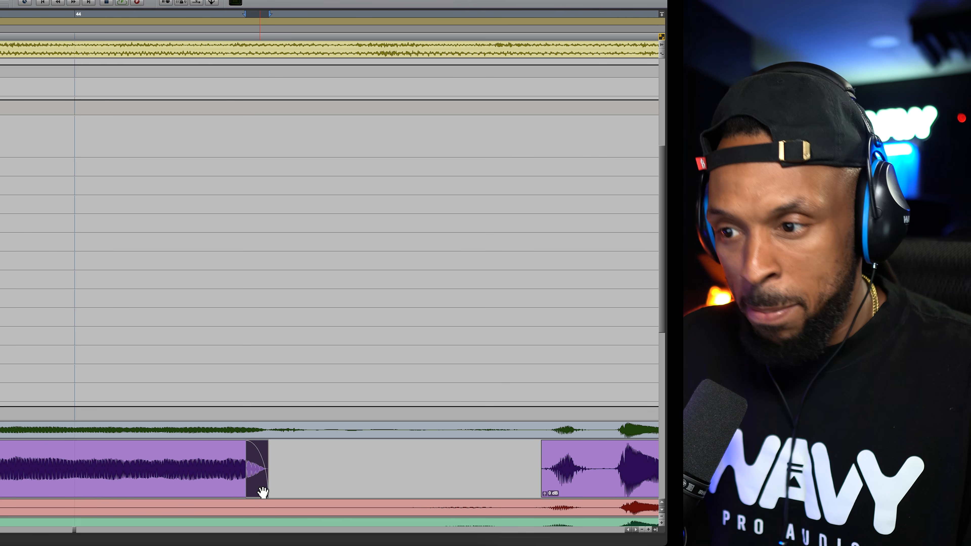
double_click(263, 491)
drag(137, 176, 152, 230)
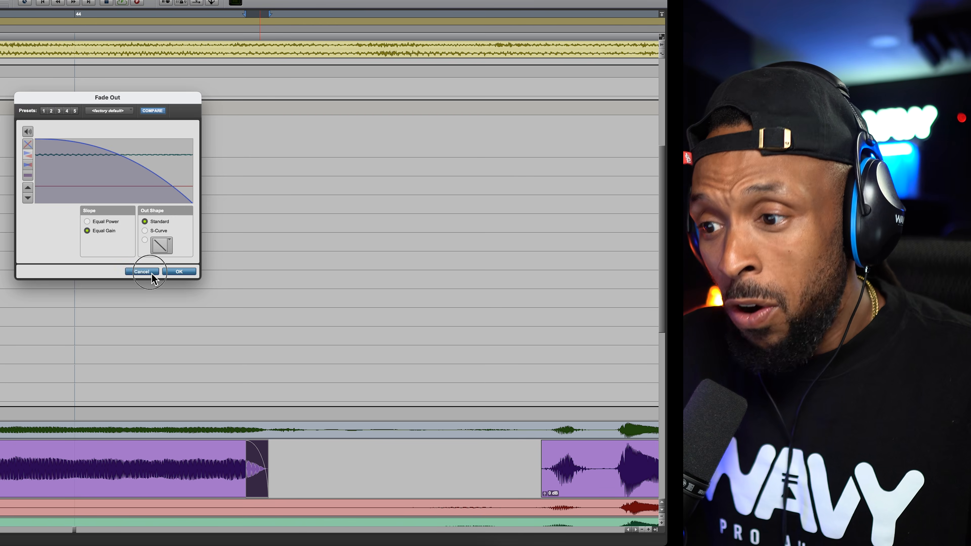
click(141, 272)
Step: Fine-tune the outward bend of the held note's fade-out up close, and play its ending
key(super+bracketright)
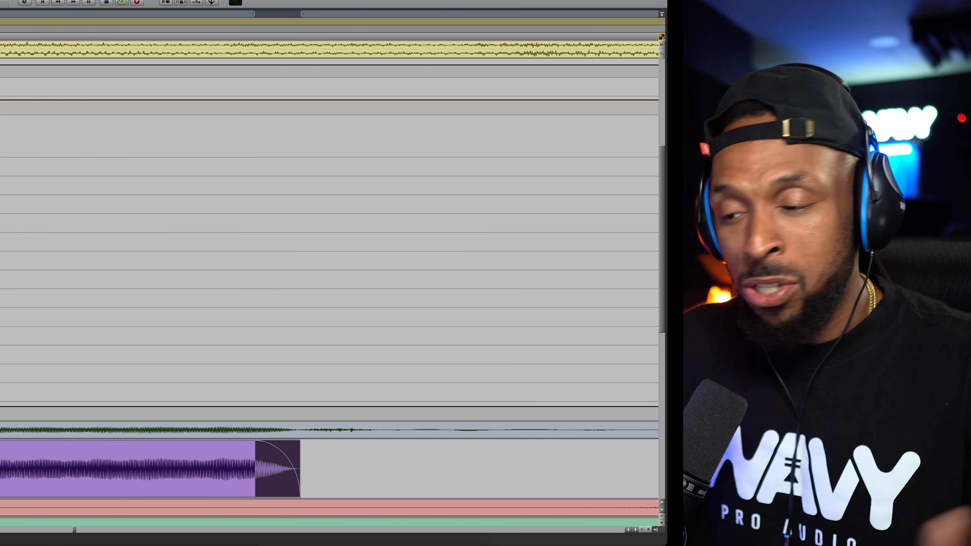
mouse_move(287, 467)
mouse_down()
mouse_move(266, 469)
mouse_move(285, 468)
mouse_up()
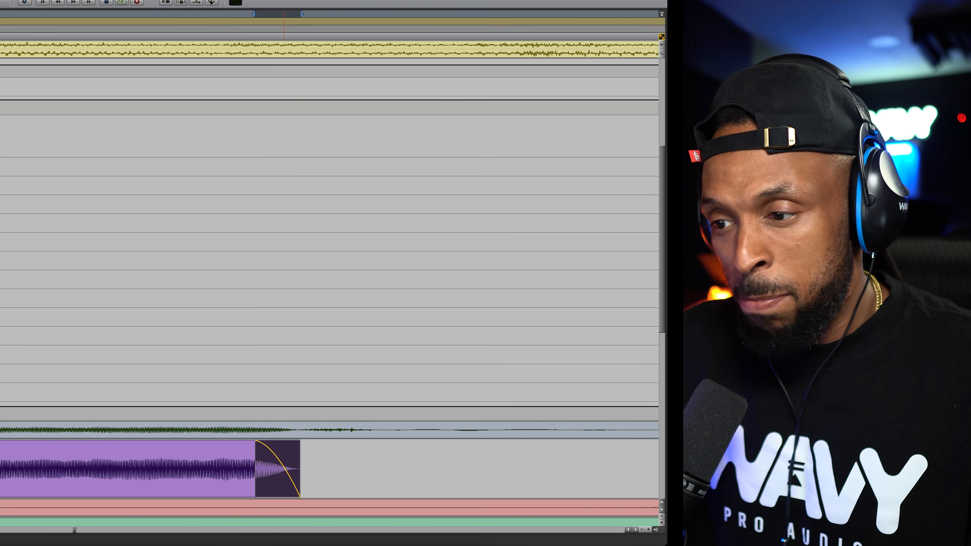
click(48, 452)
key(space)
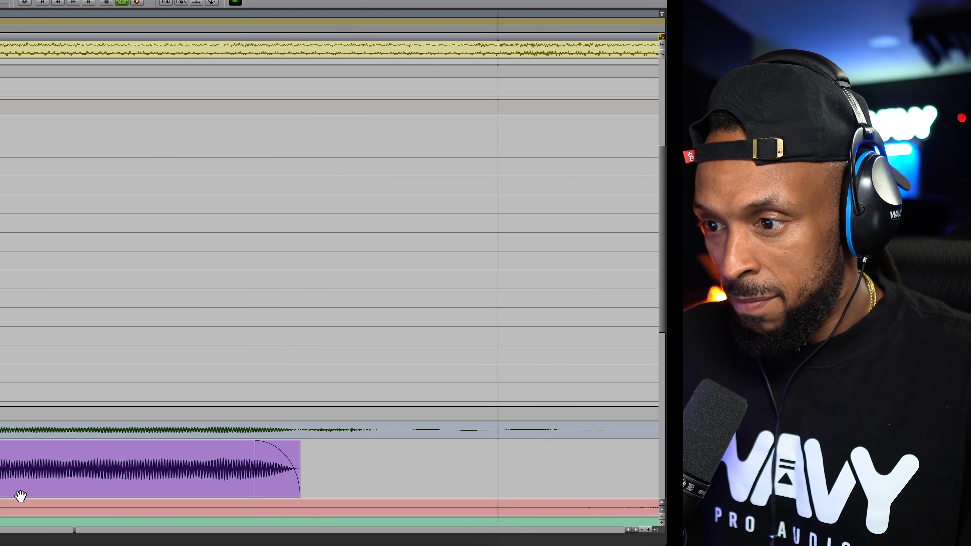
Step: Add a very short fade-in to the start of the next purple phrase between bars 44 and 45
scroll(15, 495, right, 2)
key(r)
key(r)
click(434, 492)
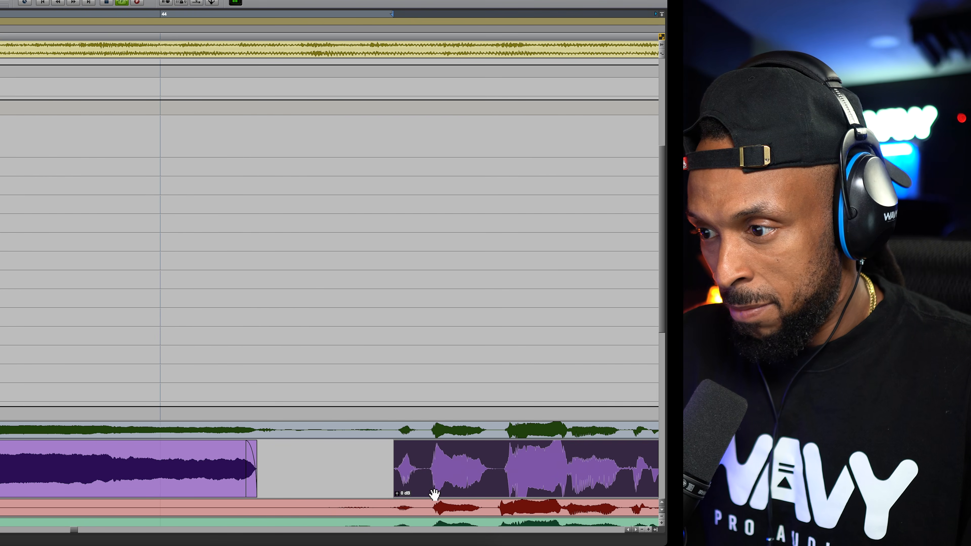
key(space)
drag(395, 453, 396, 453)
Step: Play the purple phrase around bar 45, and lower the clip gain of the short rumbling portion just before bar 45
scroll(399, 491, right, 3)
scroll(398, 491, right, 2)
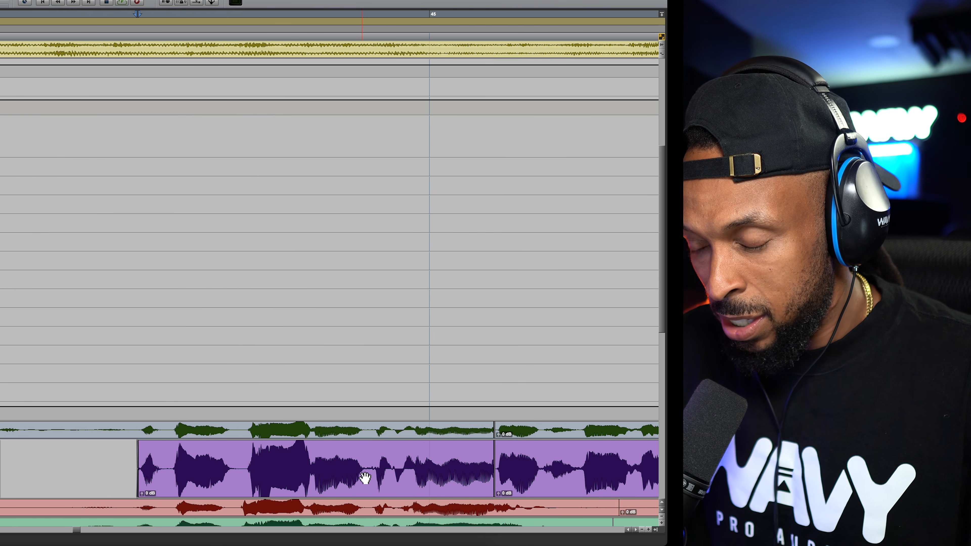
scroll(369, 478, right, 3)
key(space)
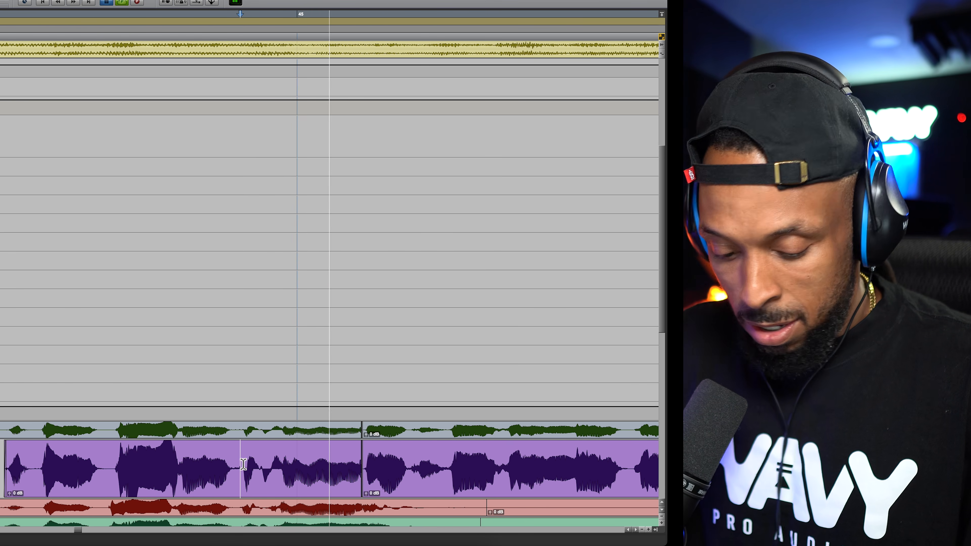
key(space)
key(t)
key(t)
key(r)
drag(248, 467, 338, 489)
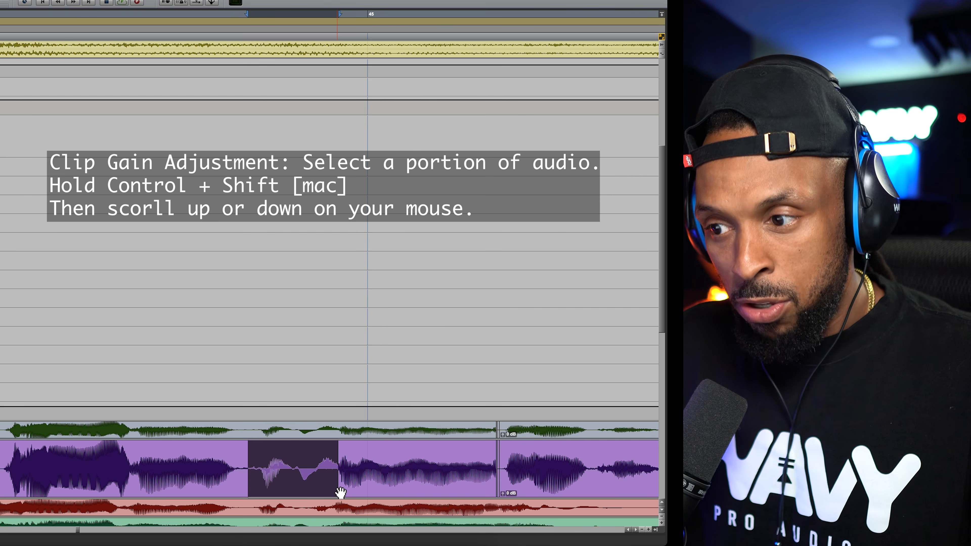
key(r)
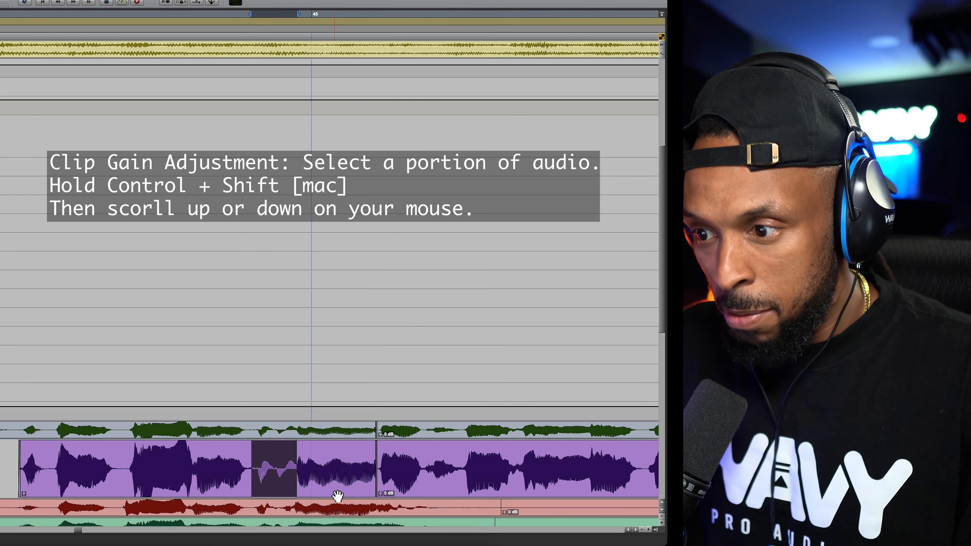
Step: Play the purple phrase from just before its start through the clip boundary after bar 45
click(6, 464)
key(space)
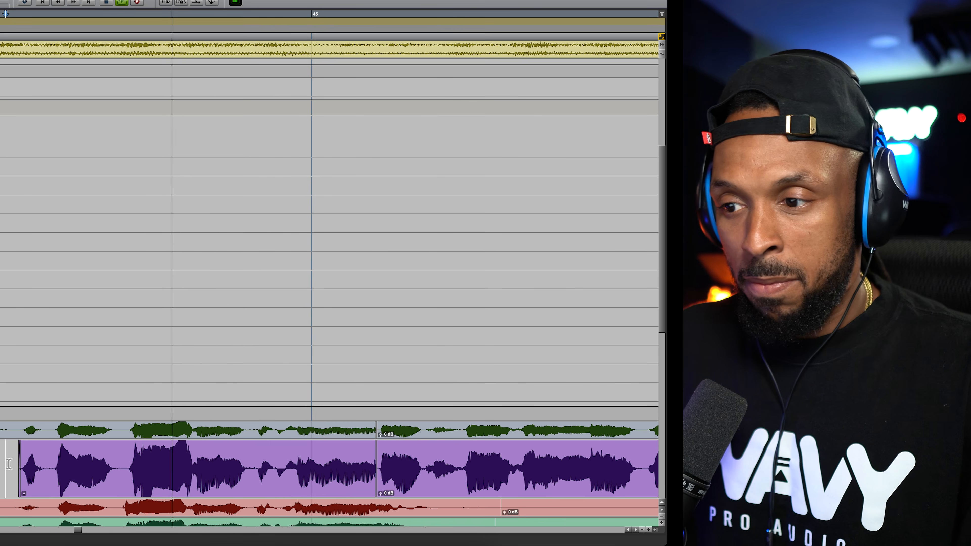
key(space)
key(space)
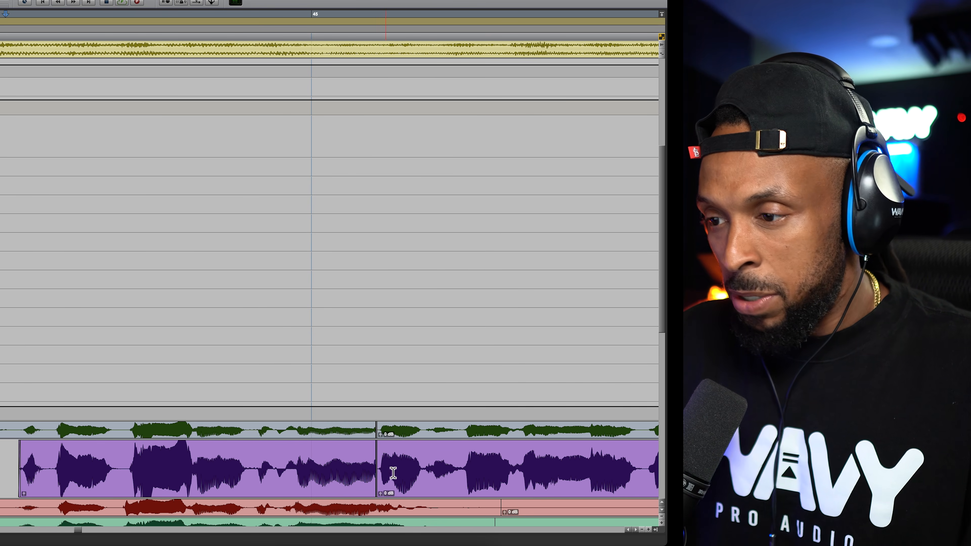
Step: Move the boundary between the two purple clips after bar 45 to the onset of the following note, and crossfade across it
click(400, 478)
key(t)
key(t)
key(t)
key(t)
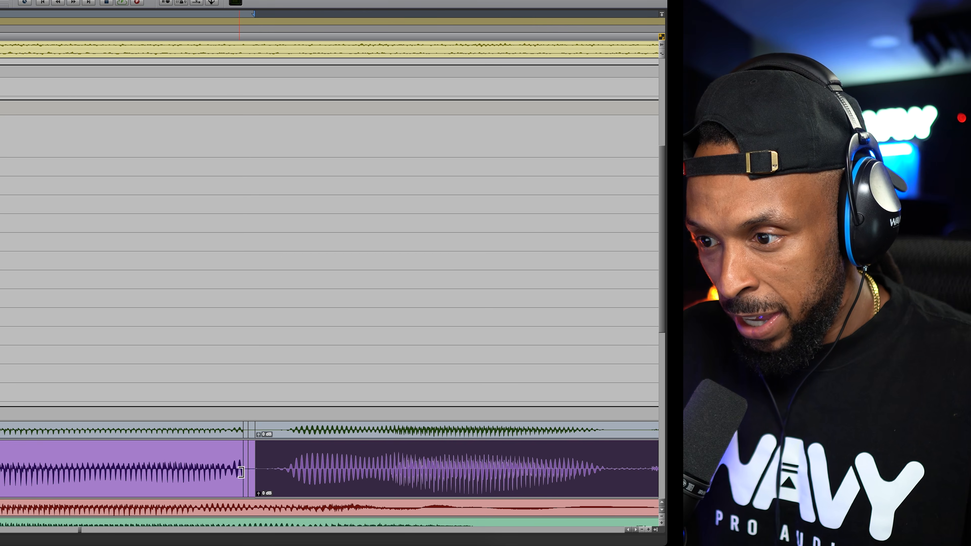
click(229, 489)
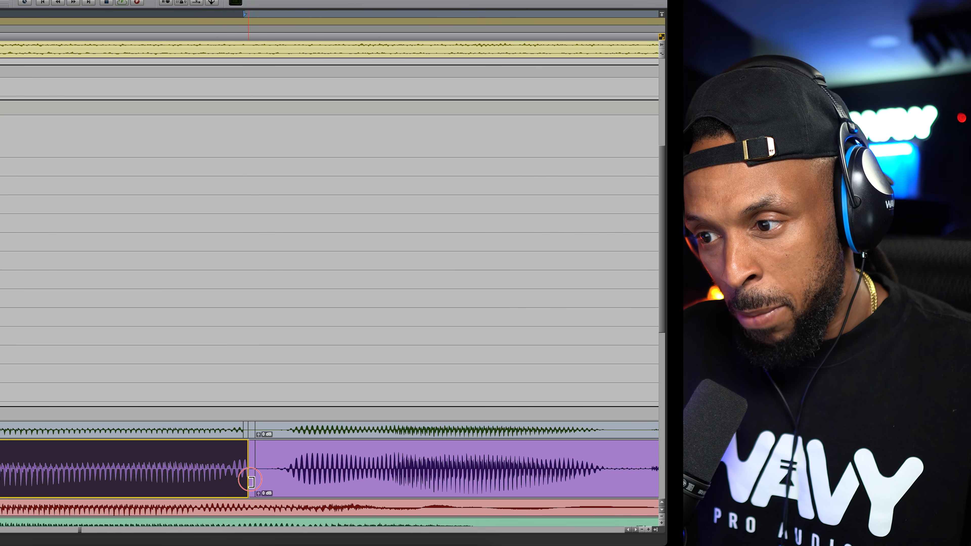
drag(251, 482, 274, 487)
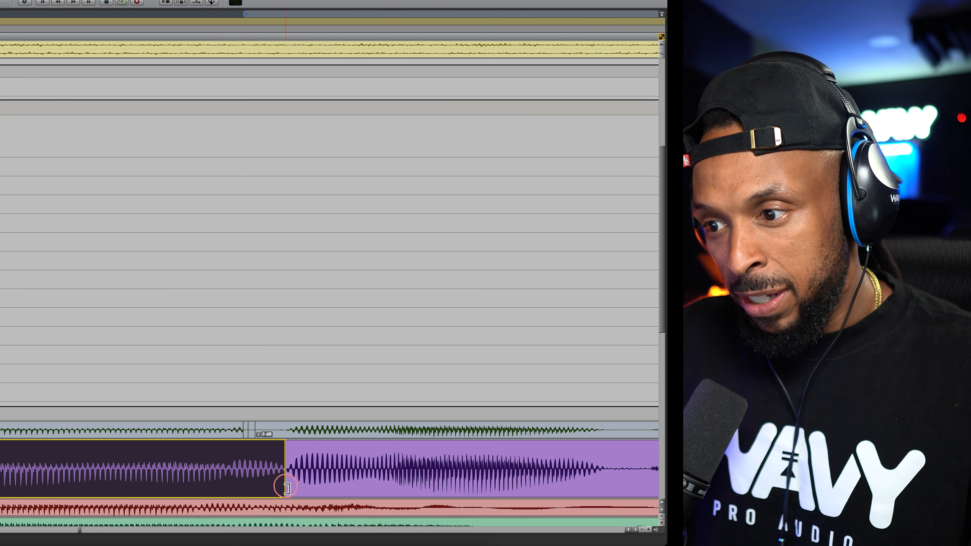
drag(287, 491, 302, 488)
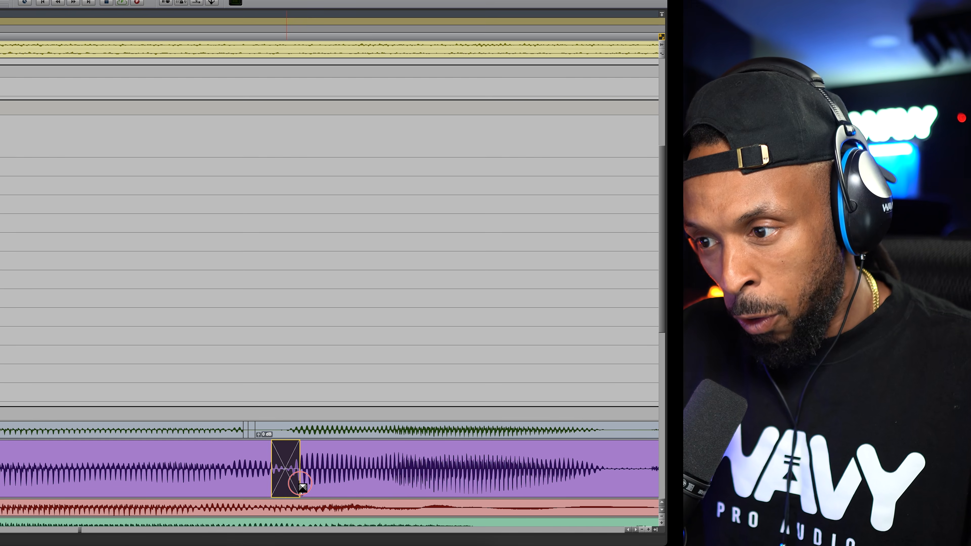
Step: Play the purple phrase around bar 45 from just before its start through the new crossfade
key(r)
key(r)
key(r)
key(r)
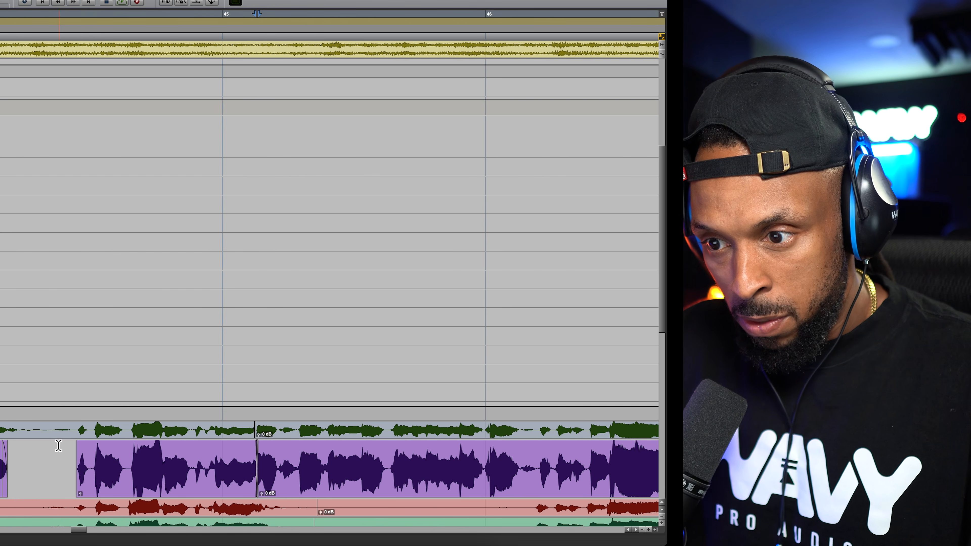
key(space)
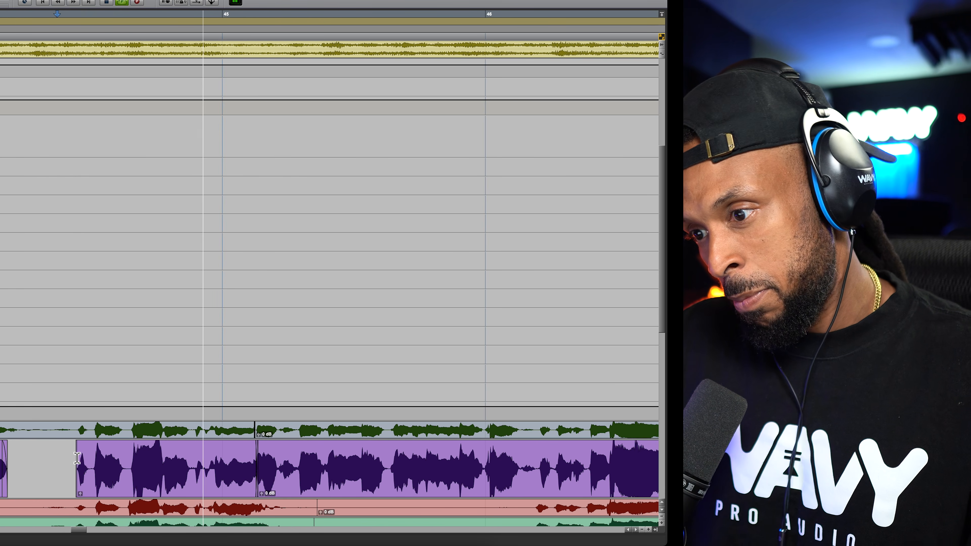
Step: Change the slope of the purple track's crossfade after bar 45 to Equal Power
click(320, 487)
key(t)
key(t)
key(t)
key(t)
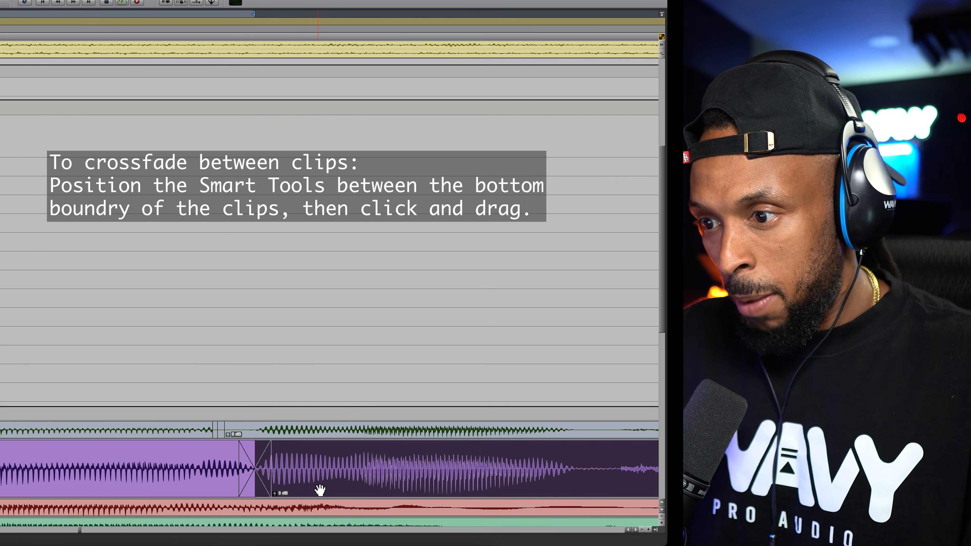
key(t)
double_click(264, 493)
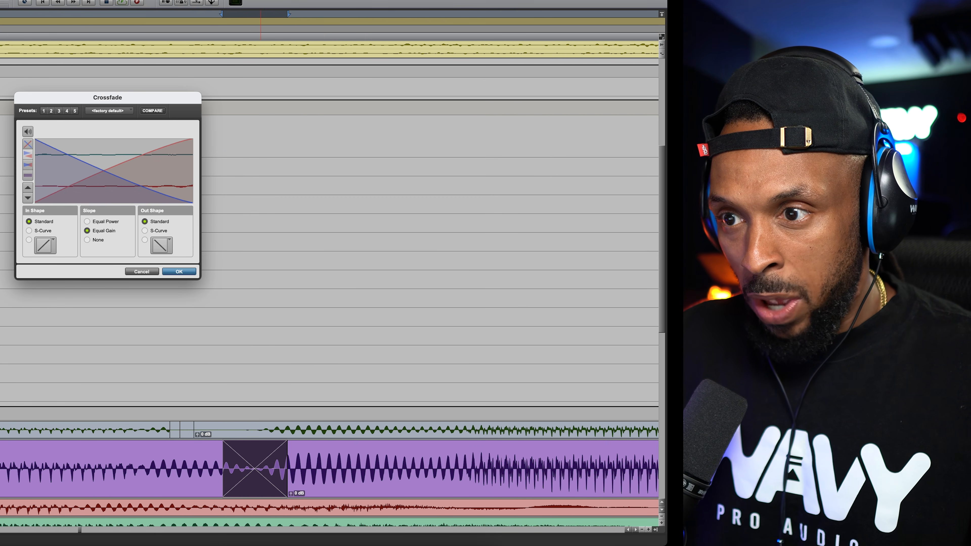
click(98, 221)
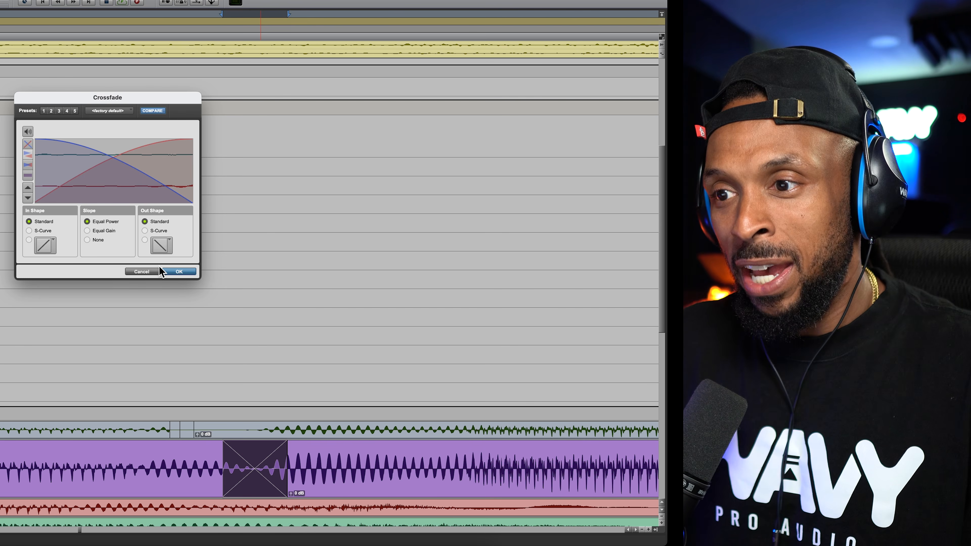
click(174, 274)
Step: Play the purple track from the crossfade after bar 45 into the held note before bar 47
key(r)
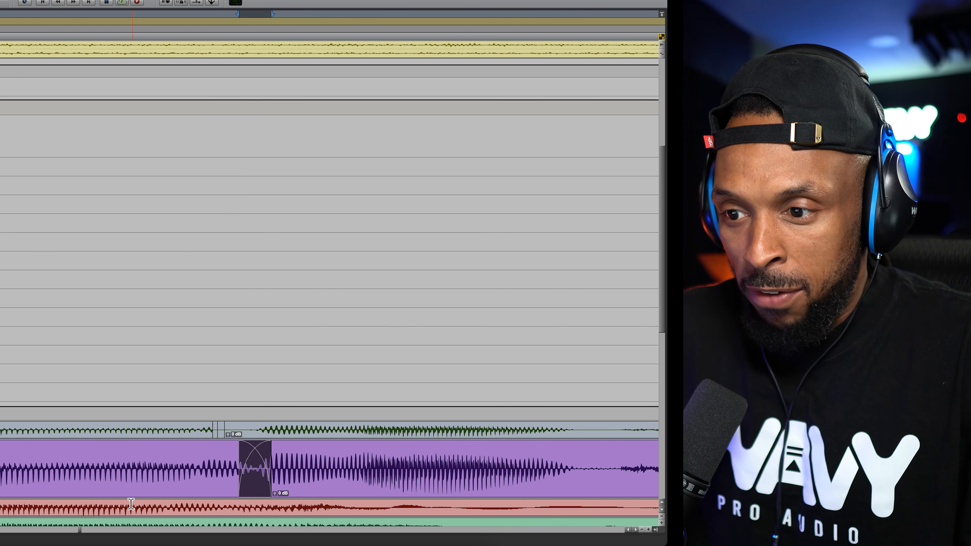
key(r)
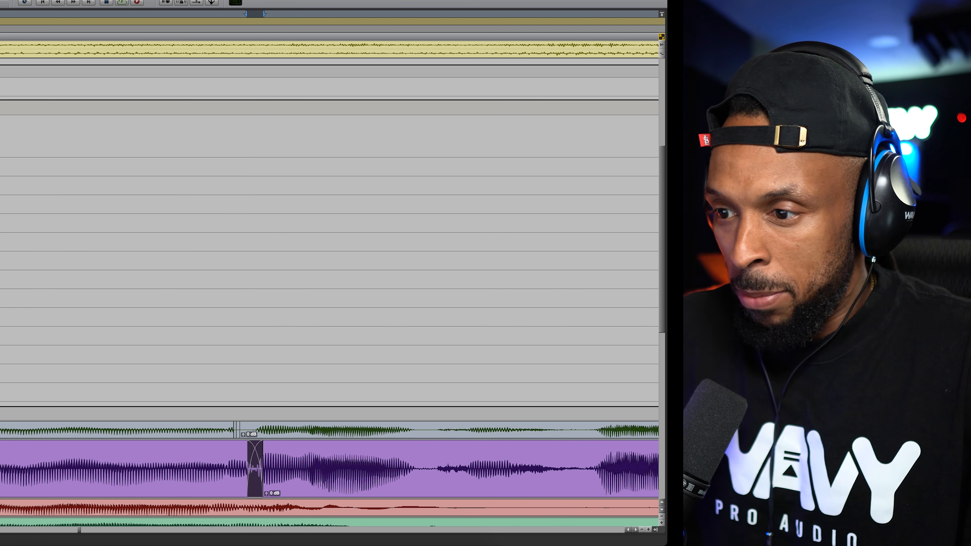
key(space)
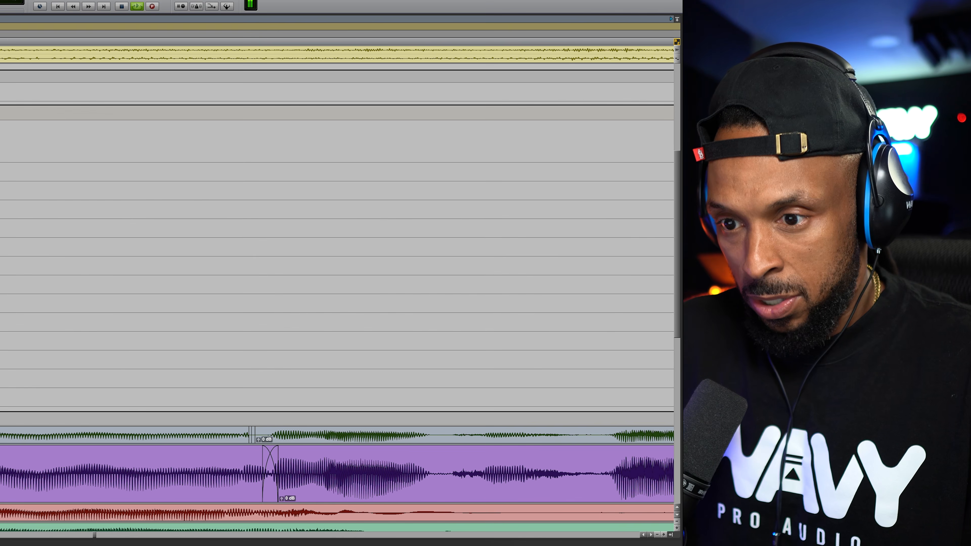
key(r)
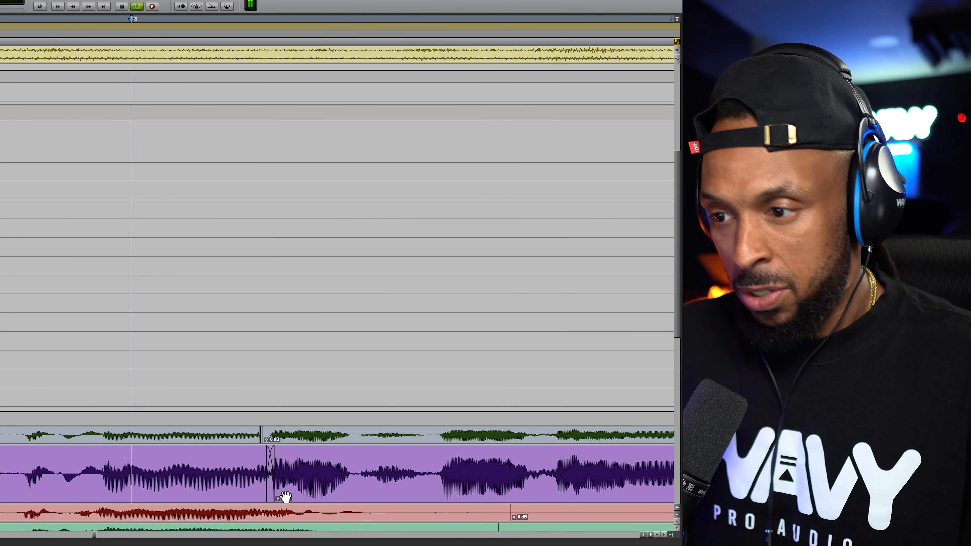
key(t)
key(t)
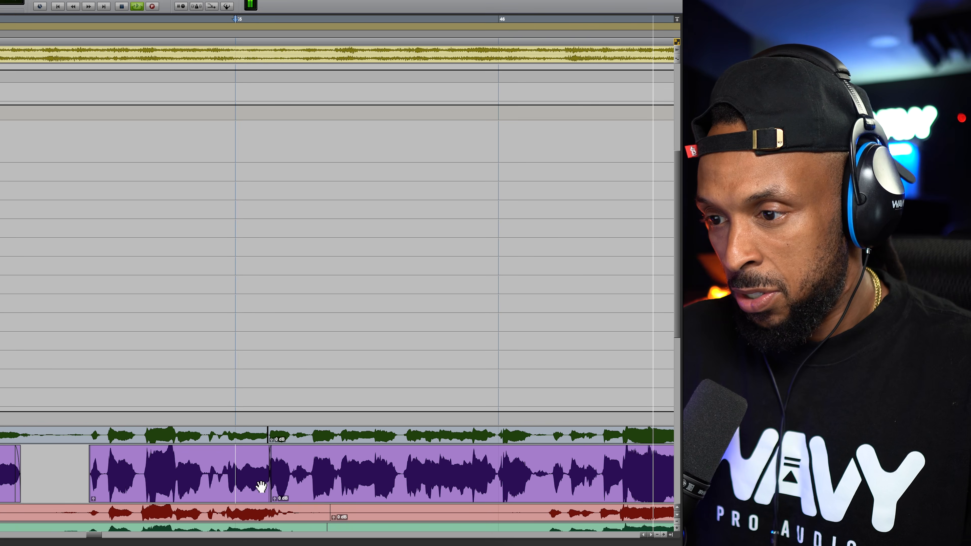
key(r)
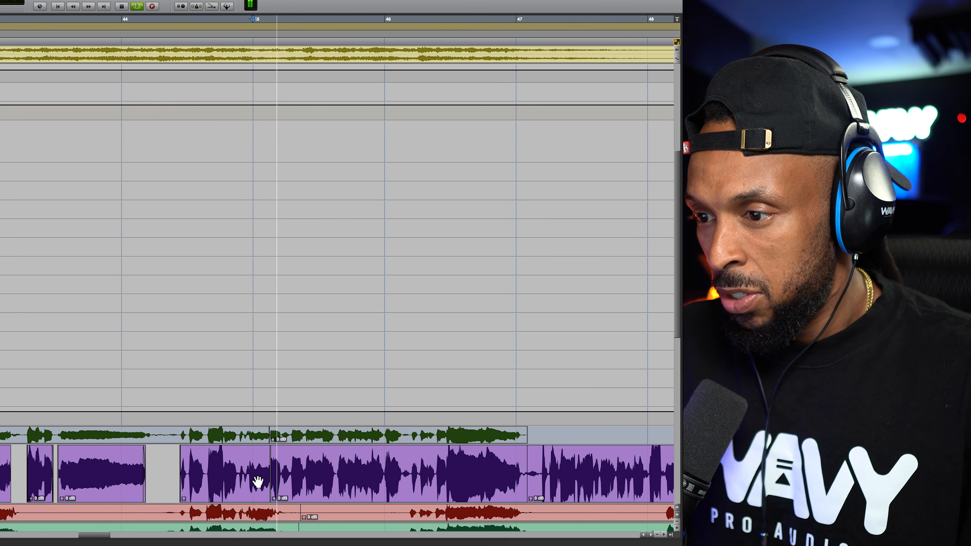
key(t)
key(t)
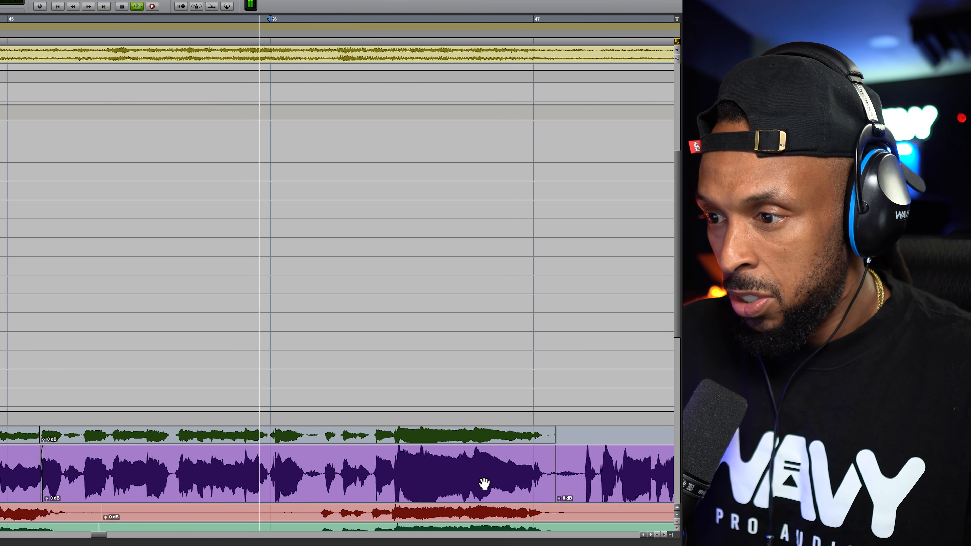
scroll(487, 491, right, 3)
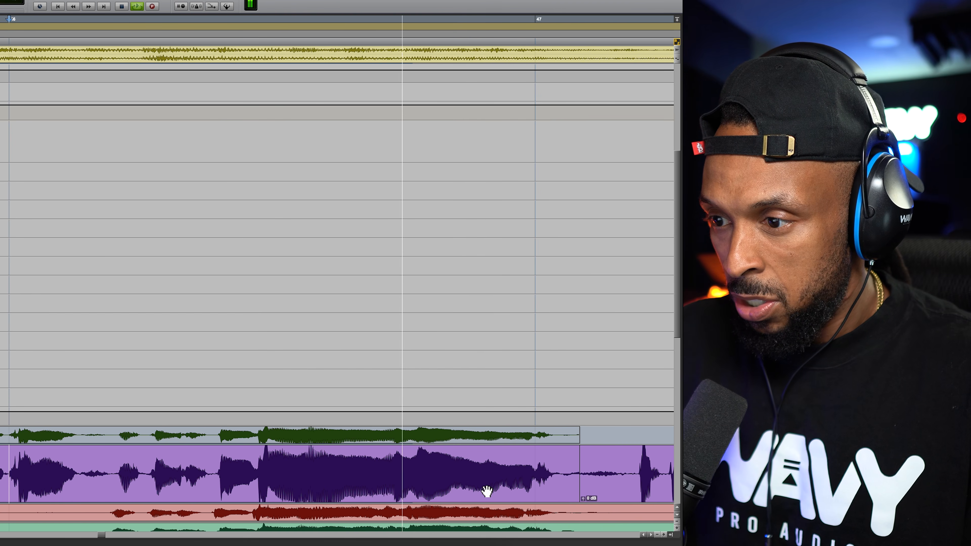
key(space)
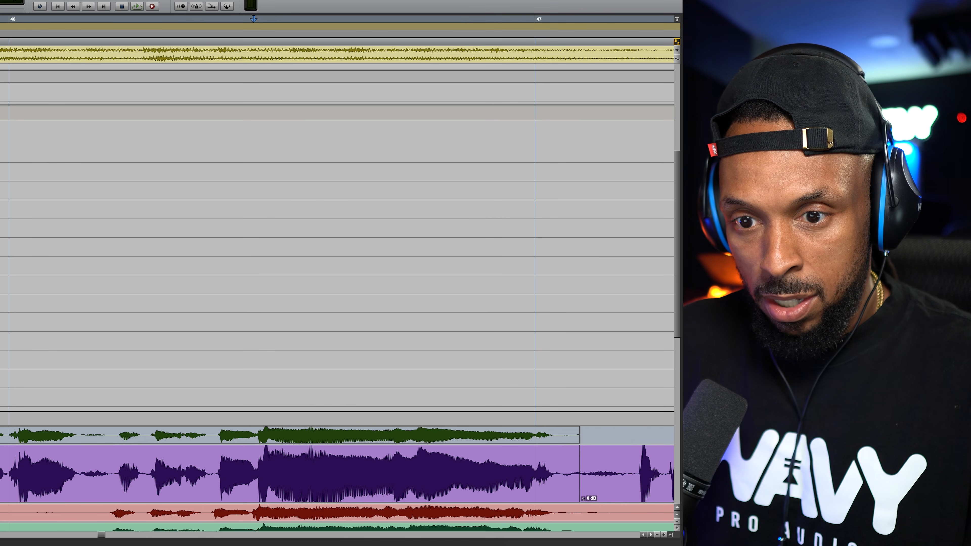
Step: Play the purple phrase between bars 46 and 47, and set the AutoTune Retune Speed to 36
key(space)
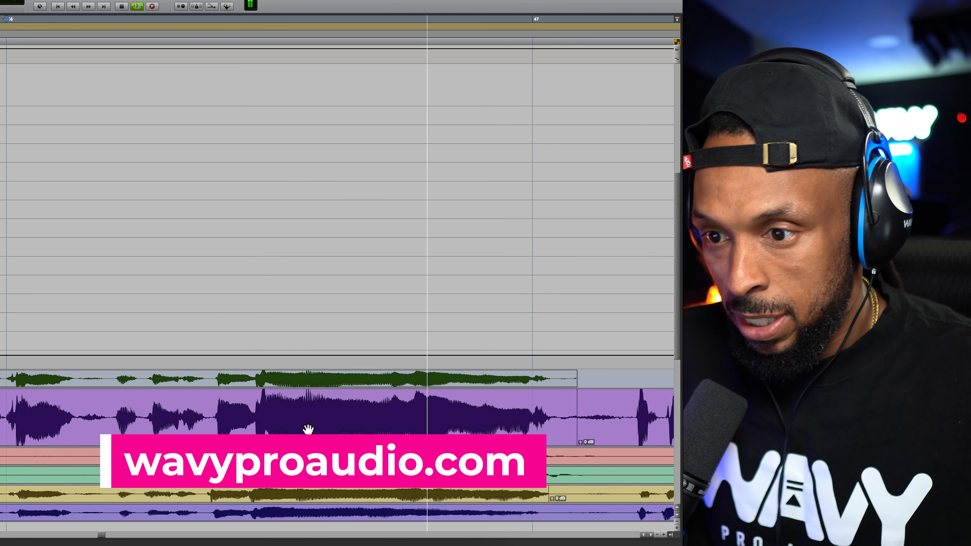
key(space)
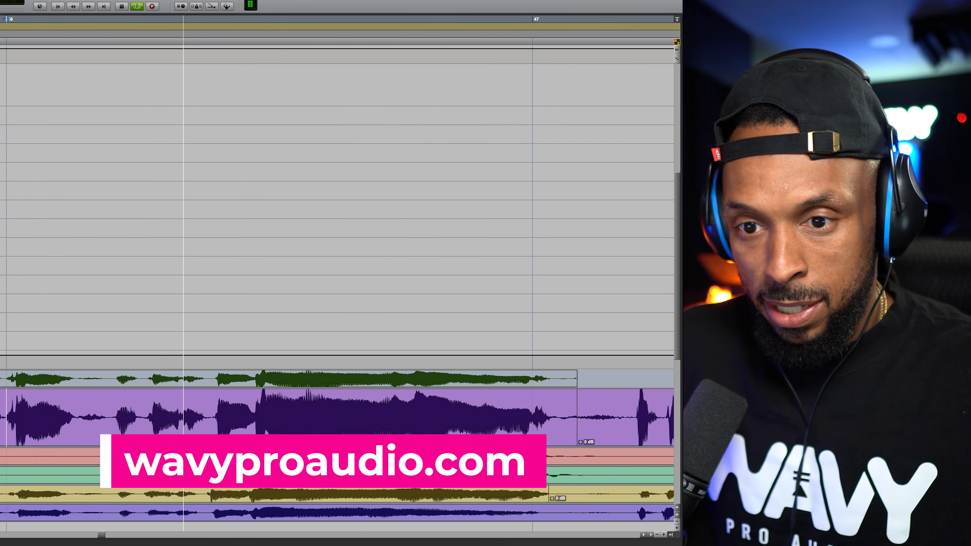
drag(331, 172, 327, 182)
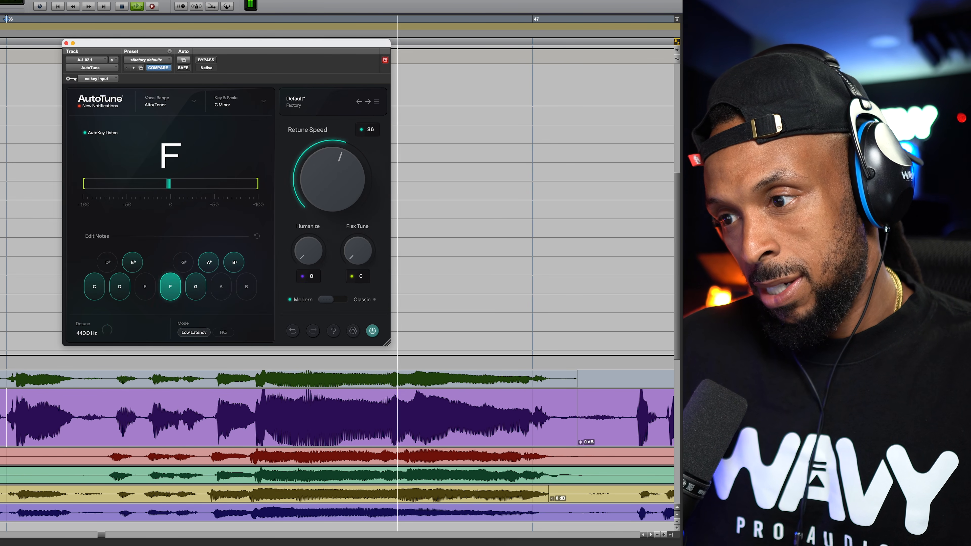
key(space)
click(67, 43)
Step: Play the held note before bar 47, and delete the purple noise between its ending and the next phrase
scroll(297, 406, right, 3)
scroll(274, 439, right, 1)
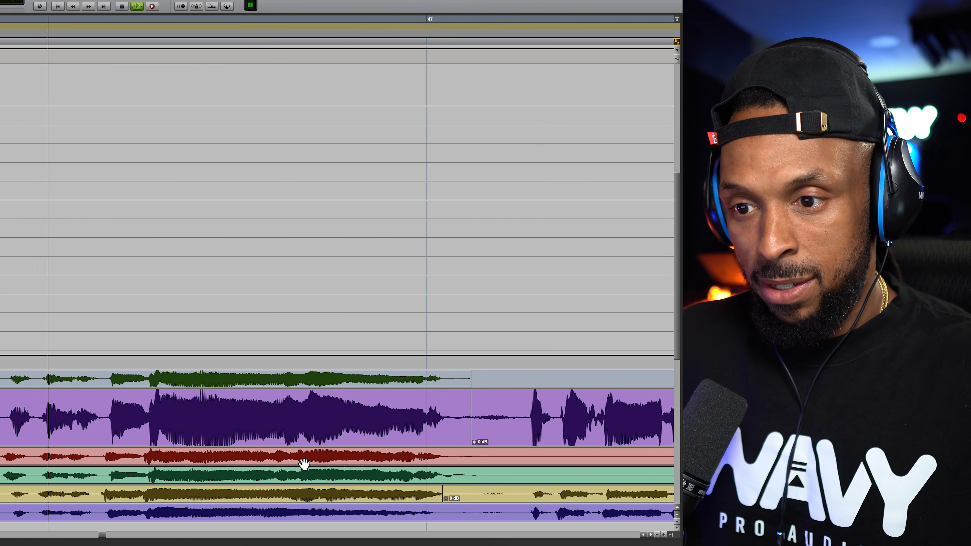
key(space)
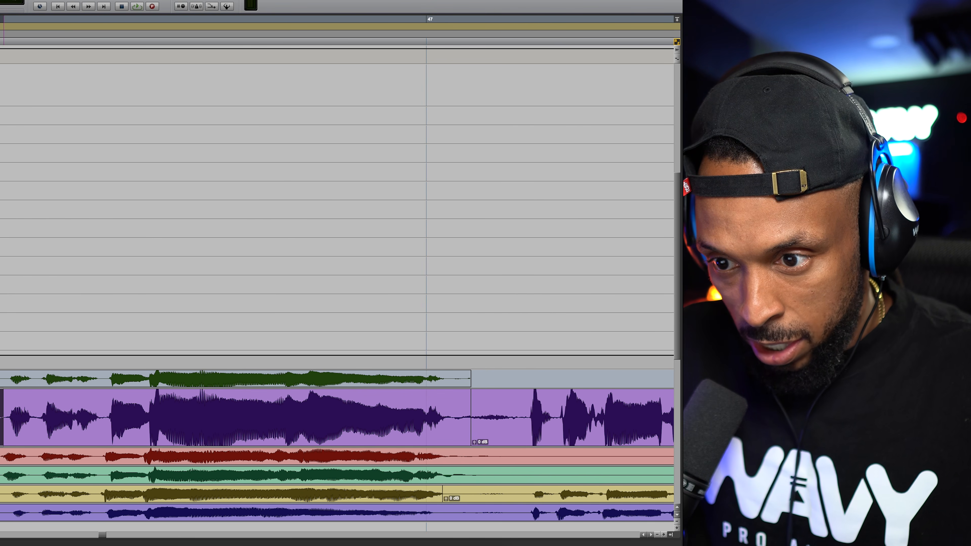
click(9, 396)
key(space)
scroll(523, 419, right, 2)
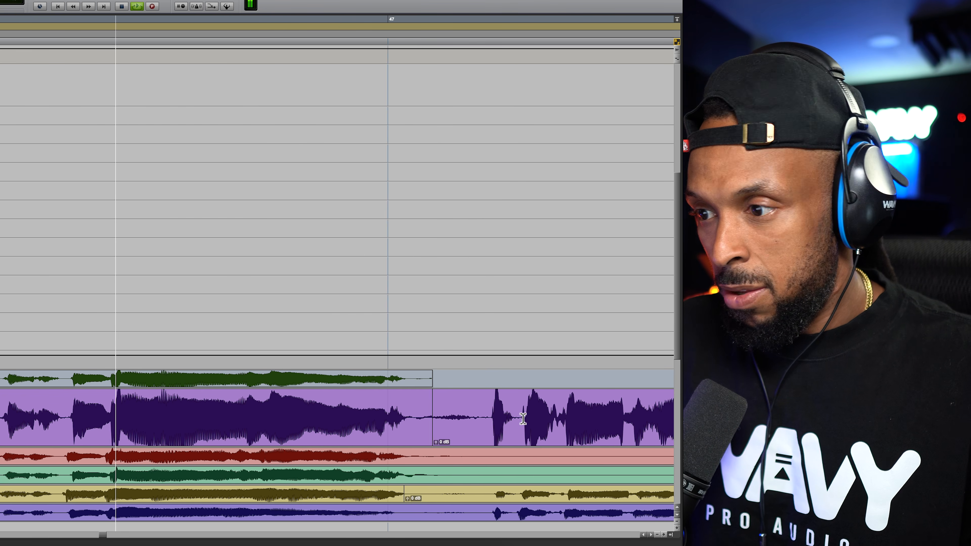
scroll(523, 418, right, 2)
drag(363, 412, 441, 431)
key(space)
key(Delete)
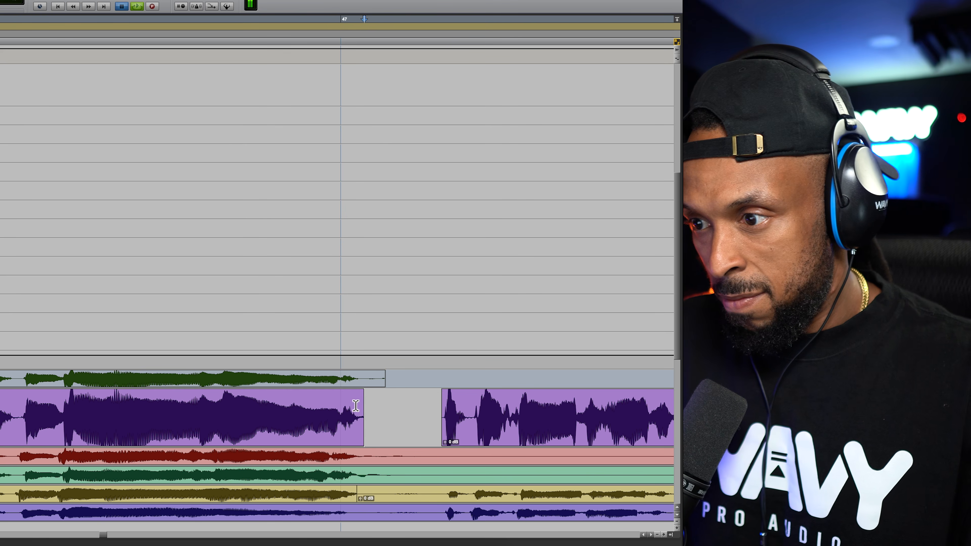
Step: Add a very short fade-out and fade-in on either side of the purple gap after bar 47, and play across it
click(183, 406)
key(space)
drag(364, 401, 360, 400)
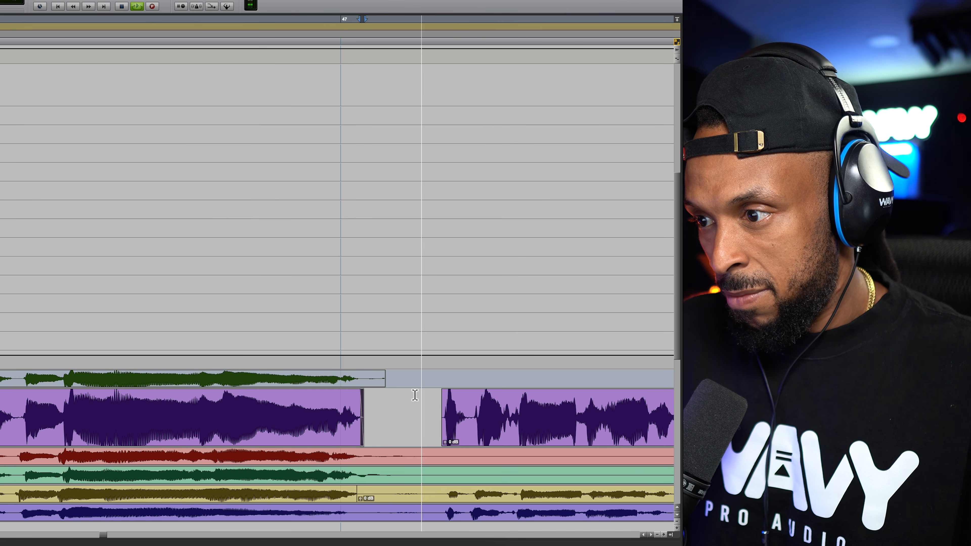
drag(446, 403, 443, 404)
key(space)
scroll(444, 428, right, 2)
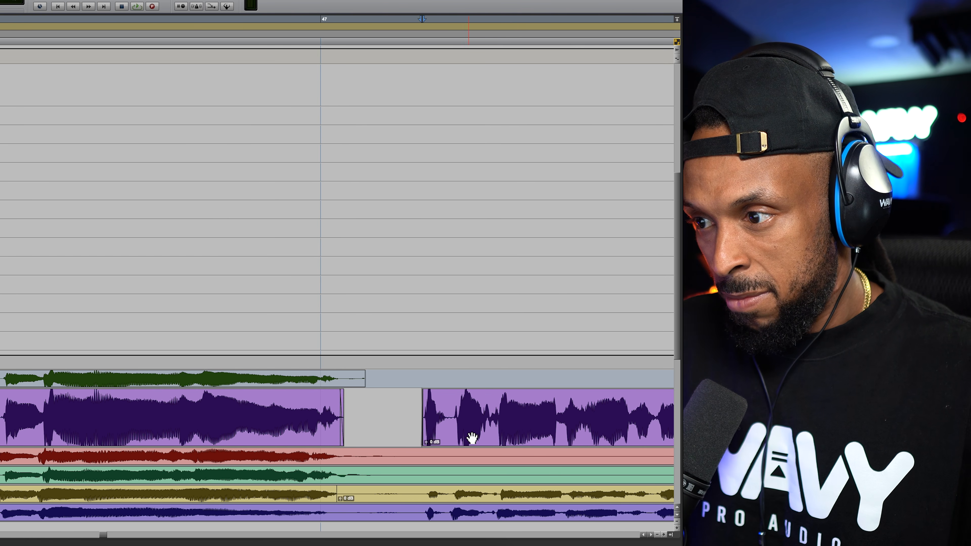
key(space)
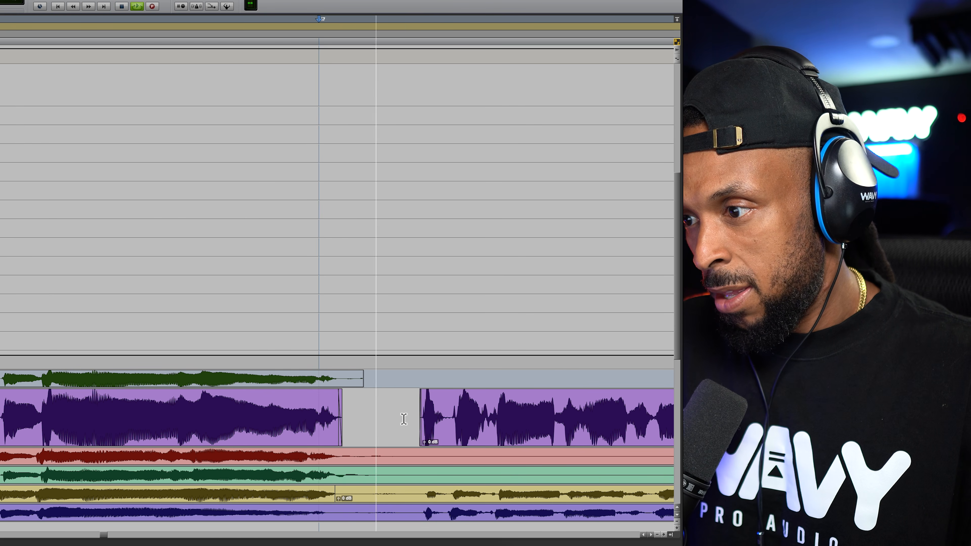
key(space)
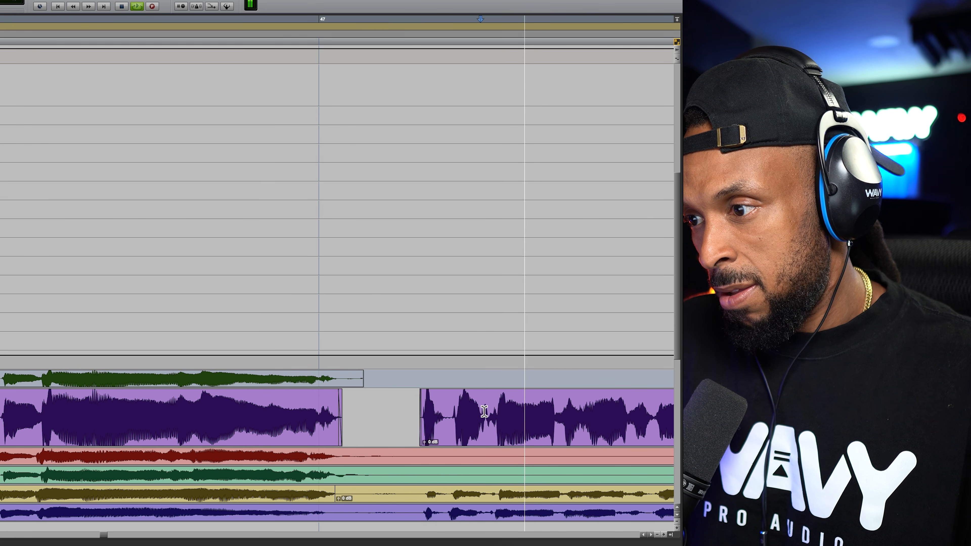
Step: Lower the clip gain of the short rumbling portion between the second and third words of the purple phrase after bar 47
key(space)
key(t)
key(t)
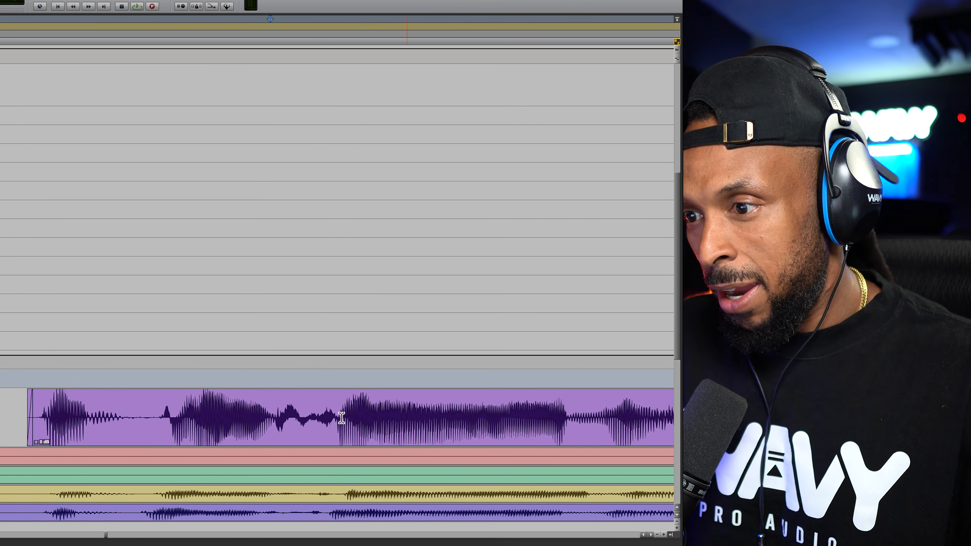
drag(277, 411, 336, 432)
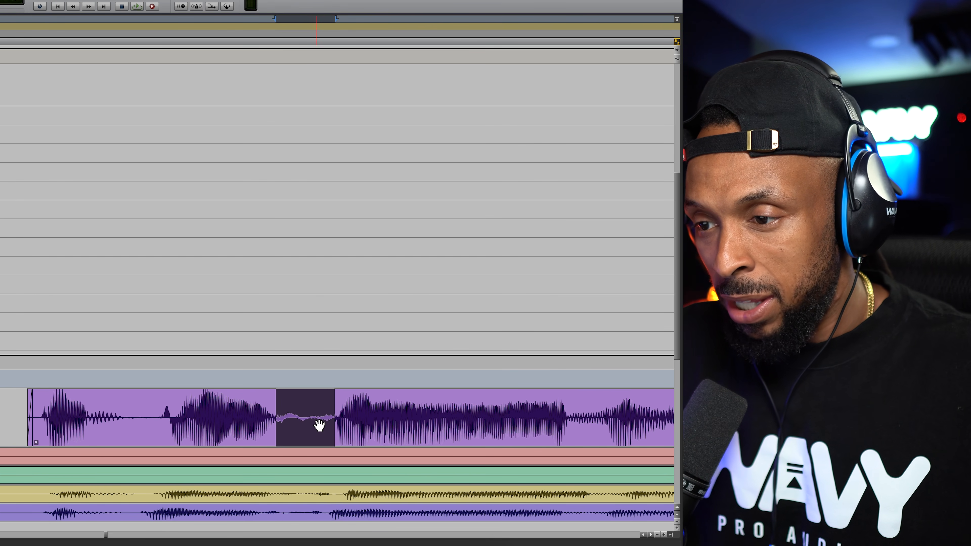
Step: Delete the small pop before the second word of the purple phrase after bar 47, and add a very short fade-in to that word
drag(152, 418, 173, 432)
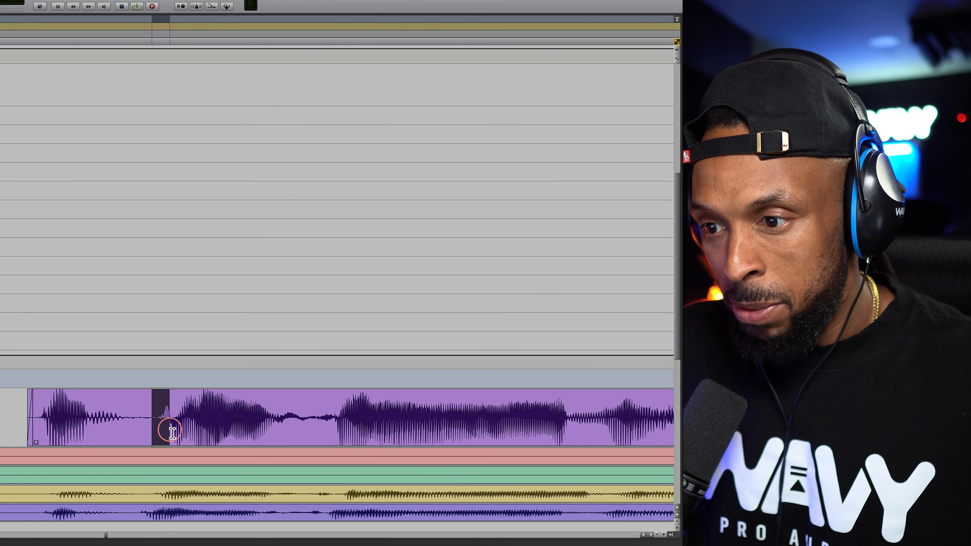
click(1, 413)
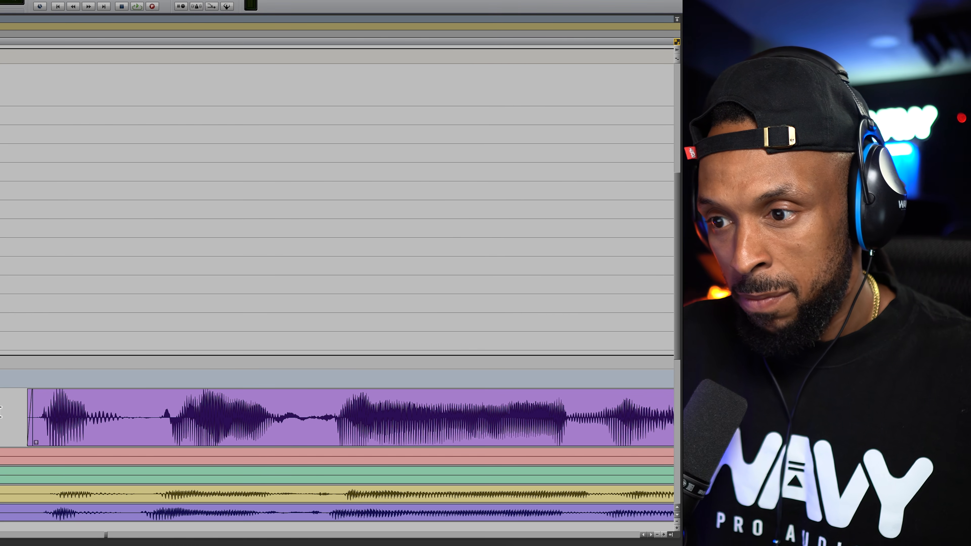
key(space)
key(space)
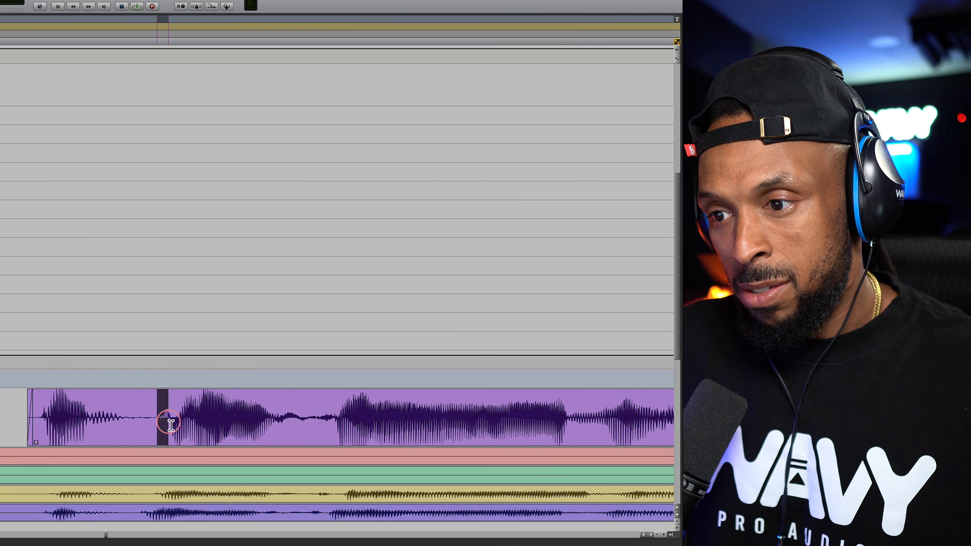
key(Delete)
key(space)
click(173, 399)
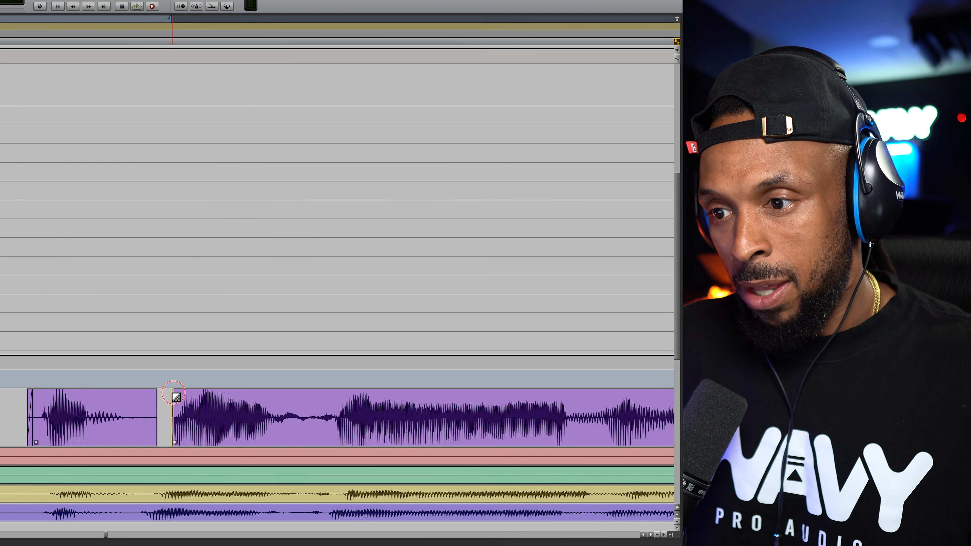
Step: Play across the new fade-in and the remaining words of the purple phrase after bar 47
key(space)
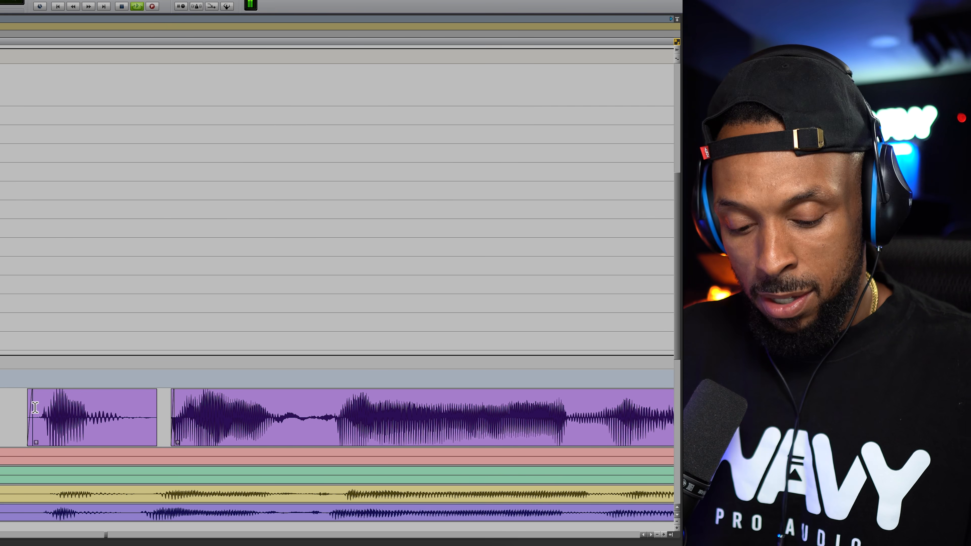
key(r)
key(space)
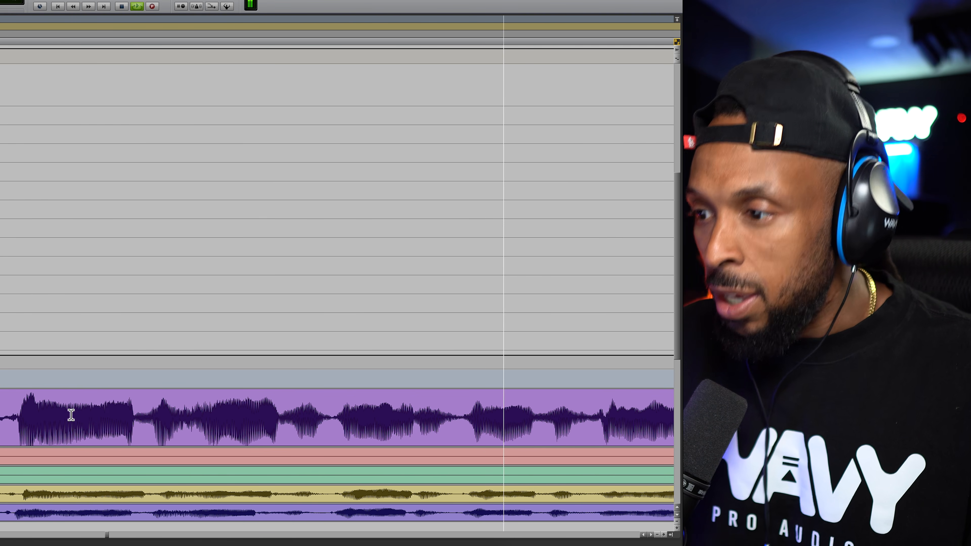
key(r)
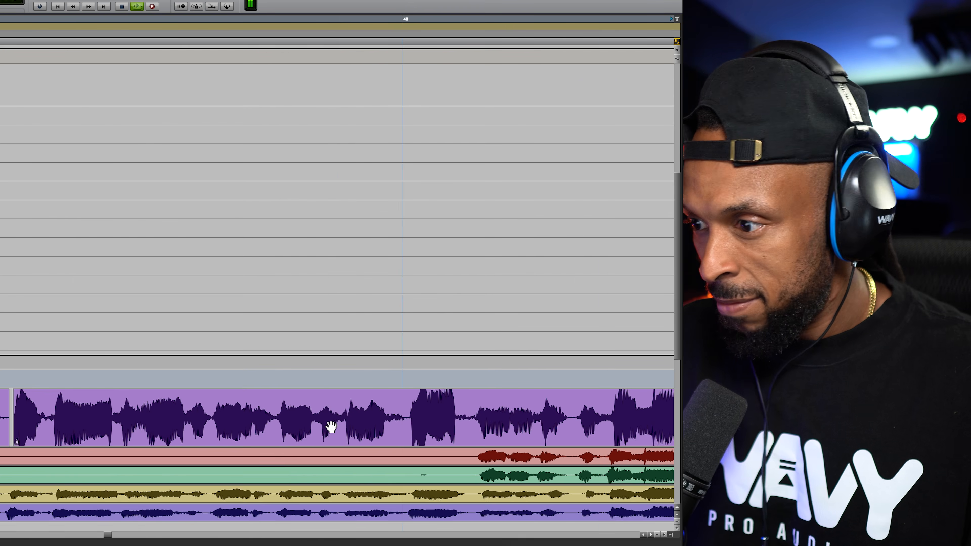
Step: Trim the tail of the last purple clip to just past bar 49 and finish it with a short fade-out
key(r)
key(r)
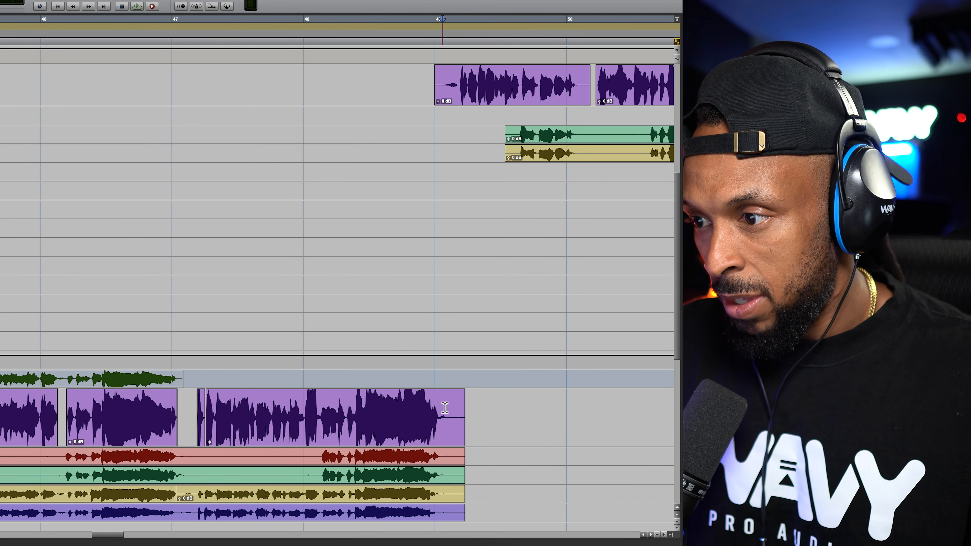
key(s)
drag(440, 399, 437, 399)
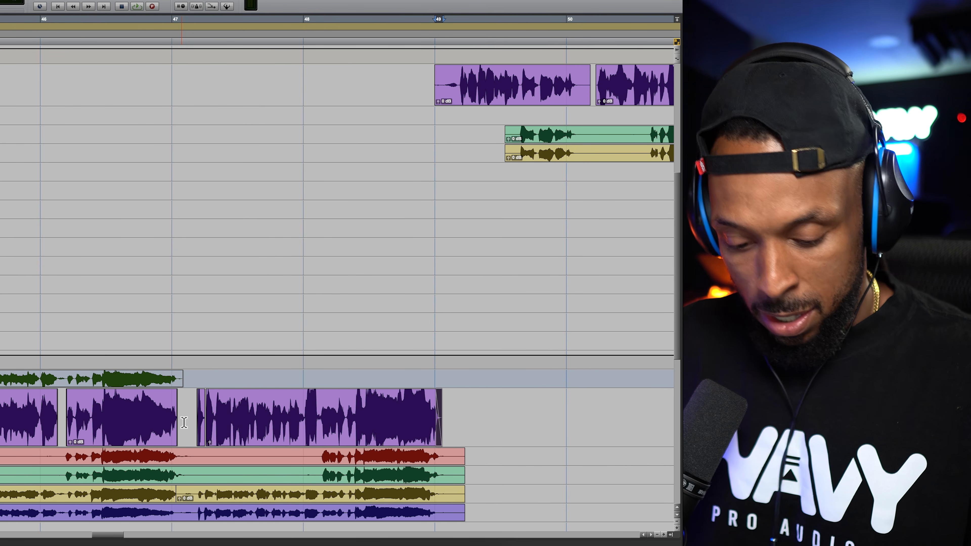
Step: Play the purple track from bar 41, and lower the clip gain of the rumble around the end of its opening fade-in
key(r)
key(r)
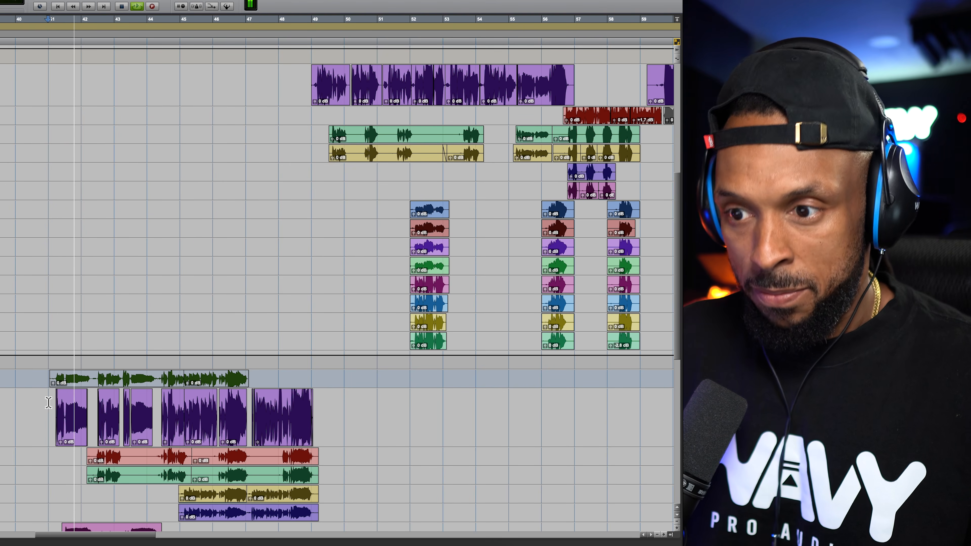
key(space)
click(71, 433)
key(t)
key(t)
key(t)
key(t)
key(t)
key(t)
key(t)
drag(459, 411, 390, 435)
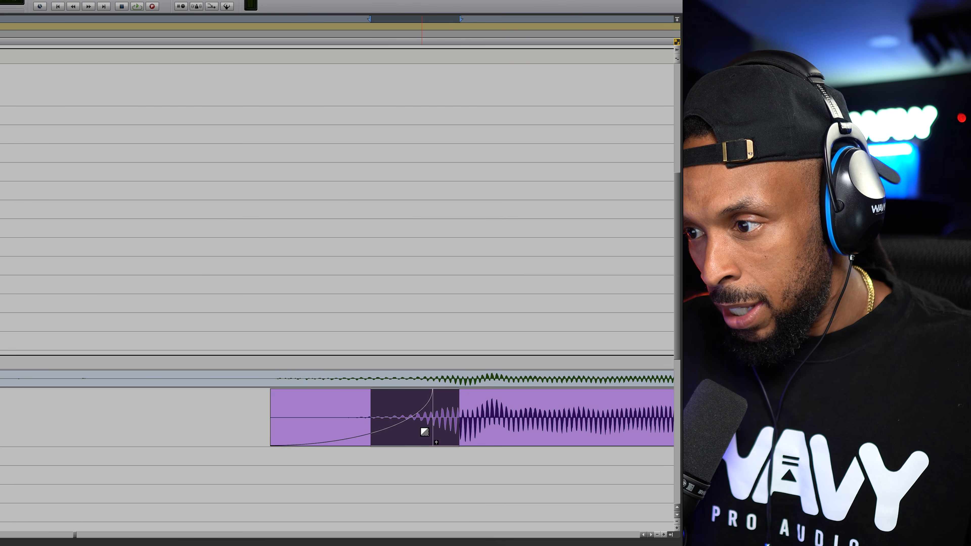
click(223, 410)
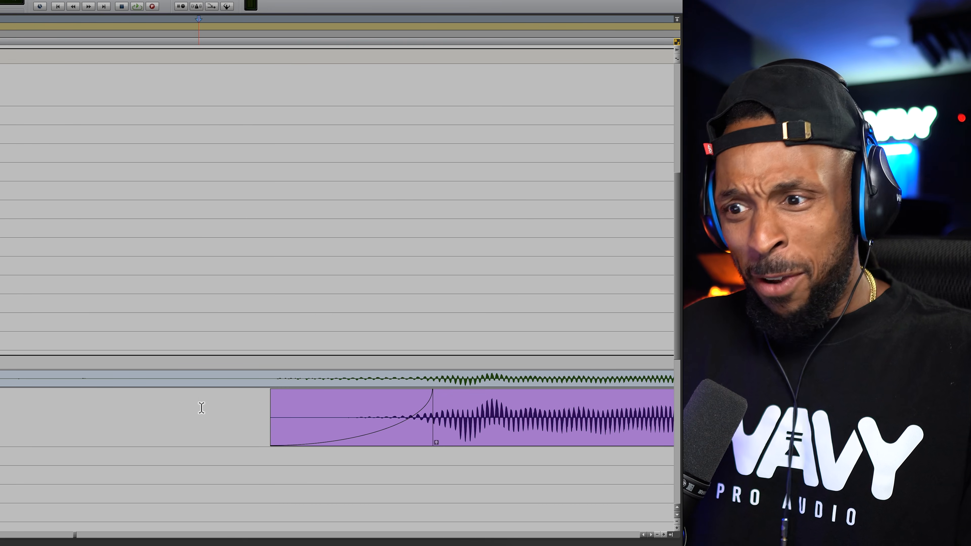
Step: Play the opening of the first purple clip after bar 41, once from just before it and once from bar 41
key(r)
key(r)
key(r)
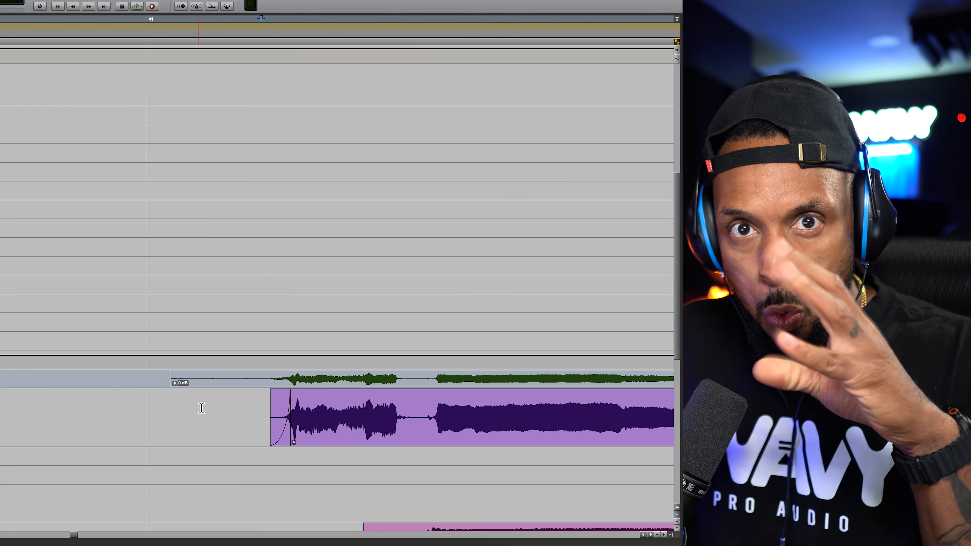
key(space)
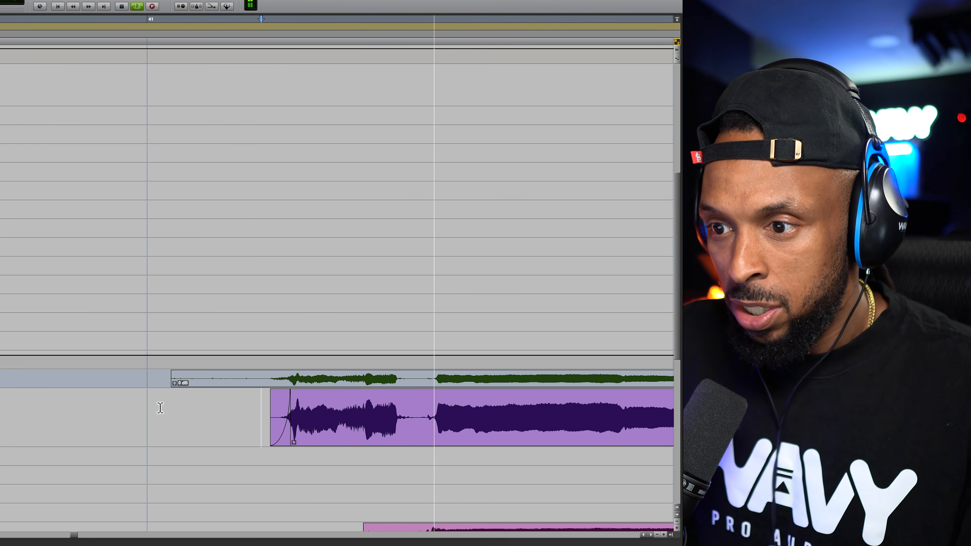
key(space)
click(144, 406)
key(space)
key(space)
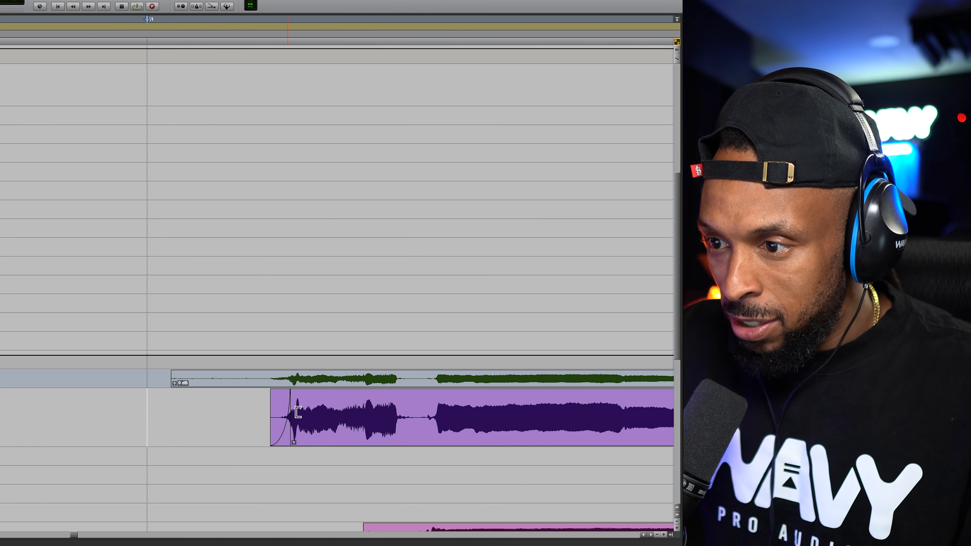
Step: Lower the clip gain of the short loud swell directly after the first purple clip's opening fade-in
key(t)
drag(270, 425, 234, 430)
drag(347, 413, 190, 422)
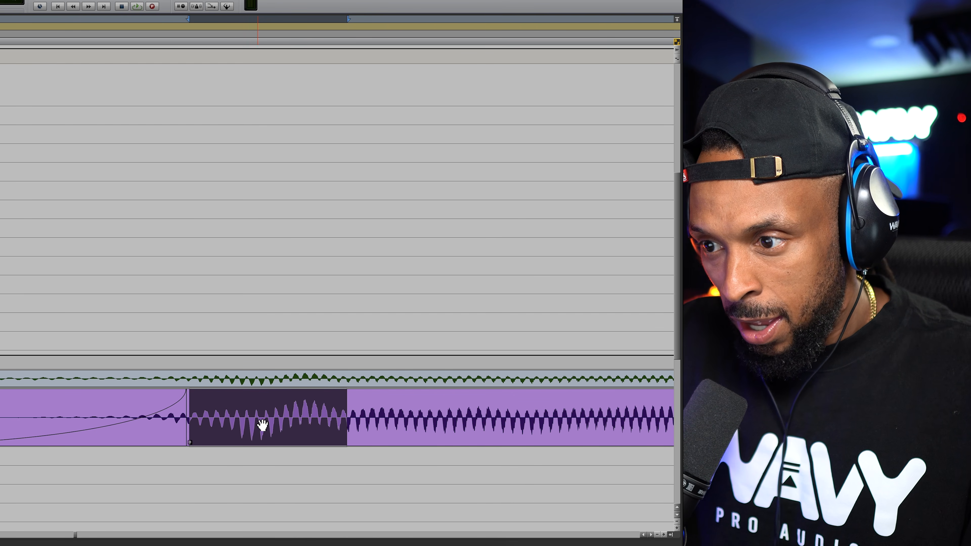
key(r)
key(r)
Step: Play the opening word of the first purple clip repeatedly from just before its fade-in
click(185, 414)
key(space)
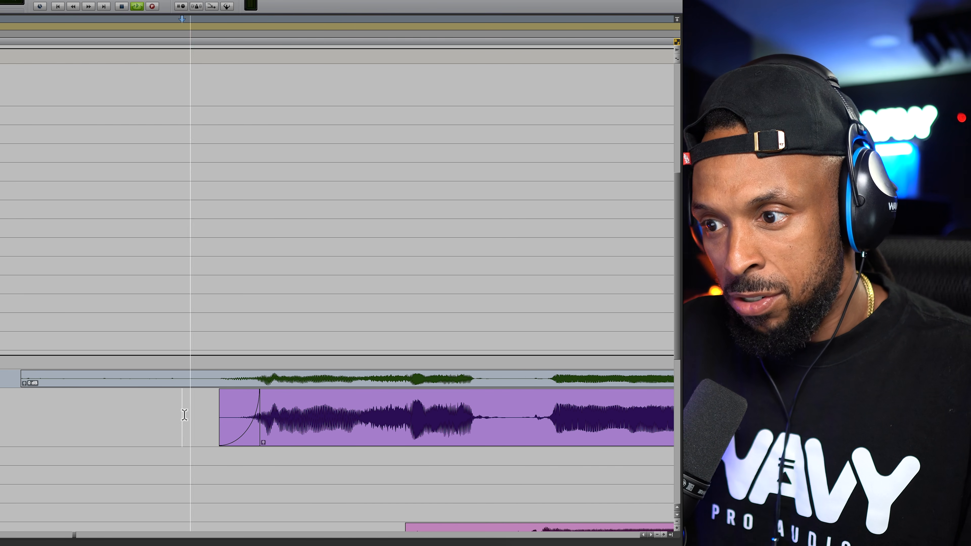
key(space)
key(space)
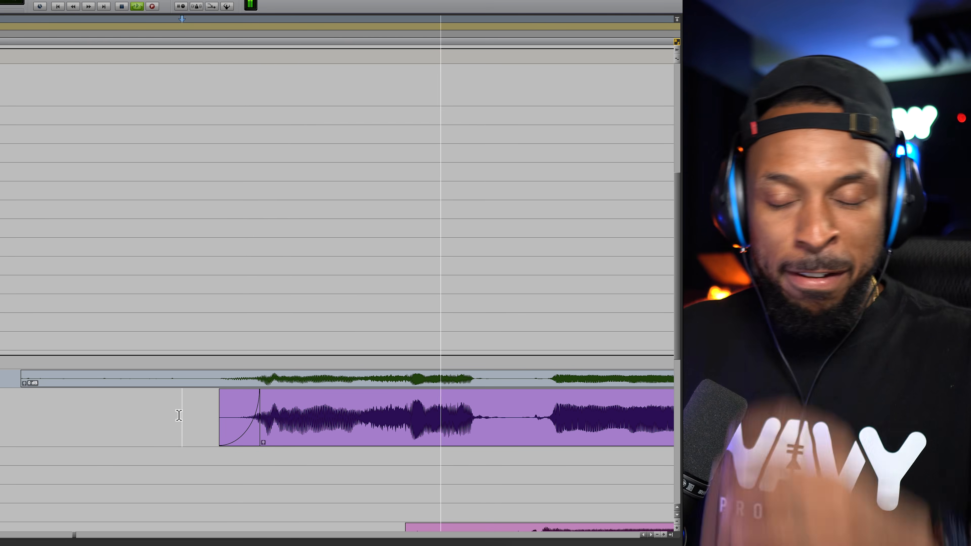
key(space)
Step: Play the edited purple track from its first clip after bar 41 through the phrase after bar 48
key(space)
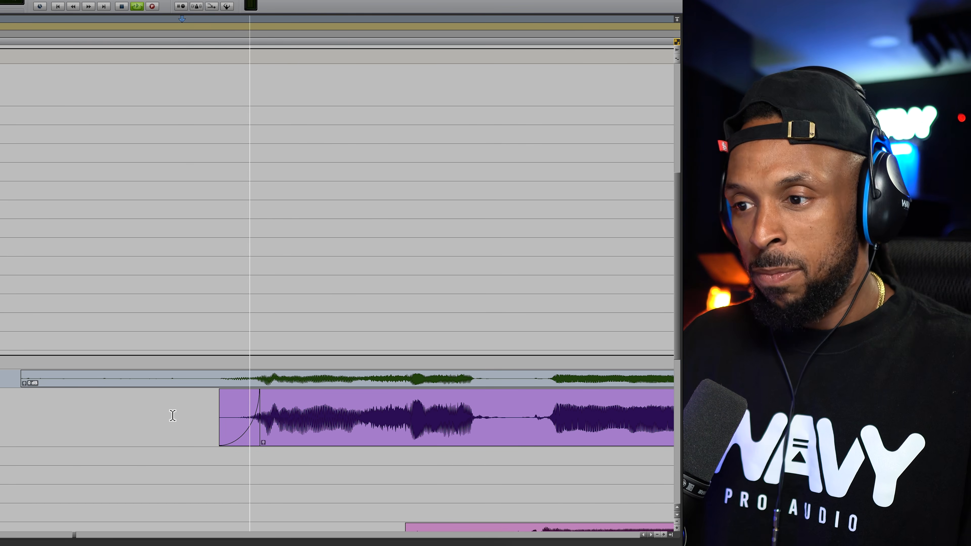
key(r)
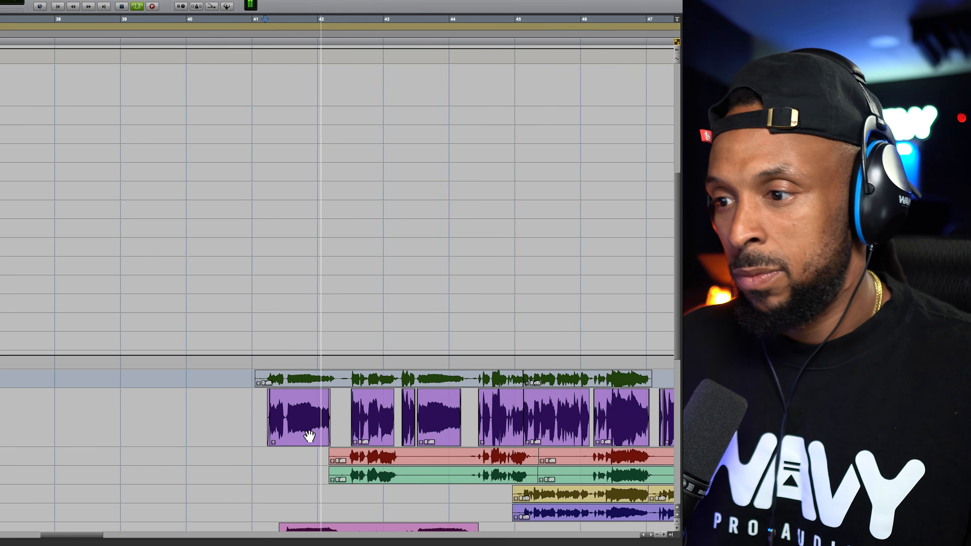
key(r)
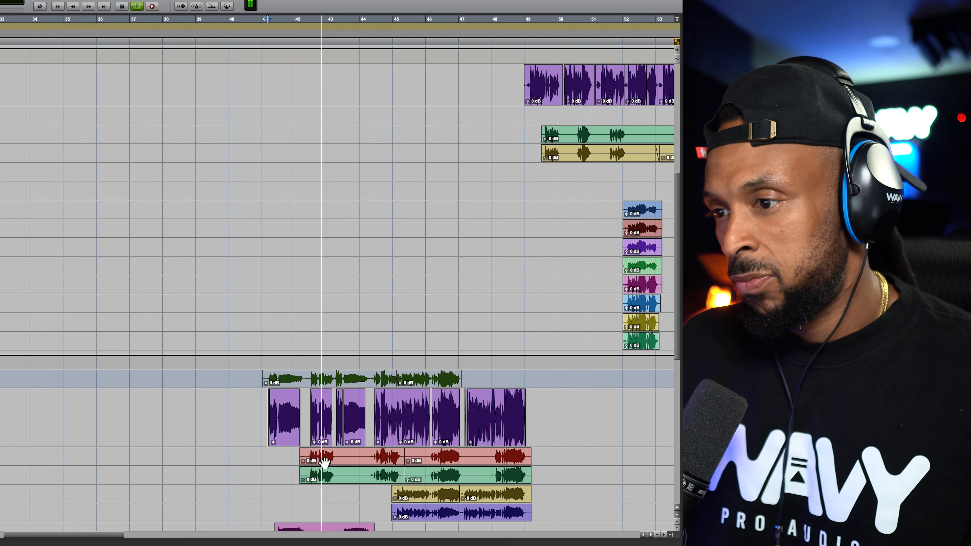
scroll(325, 465, right, 3)
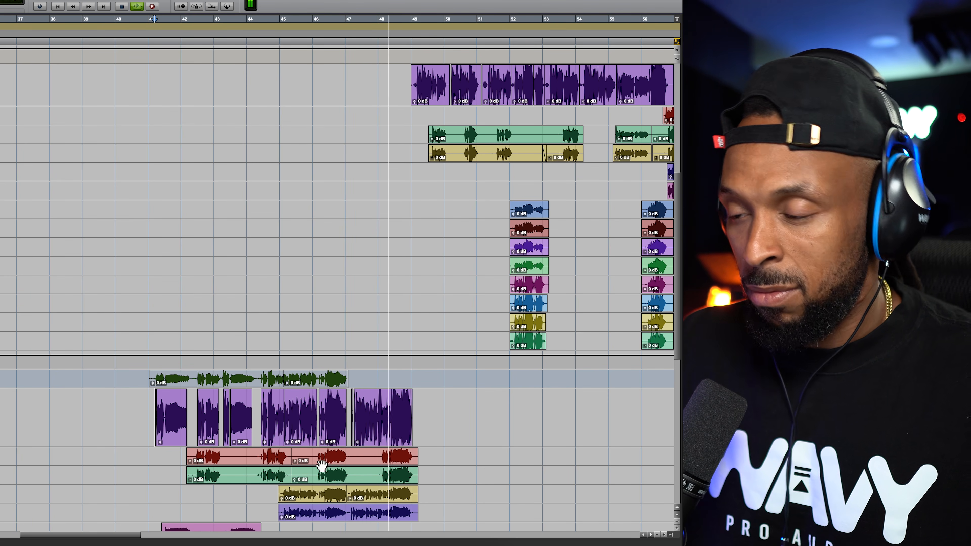
key(space)
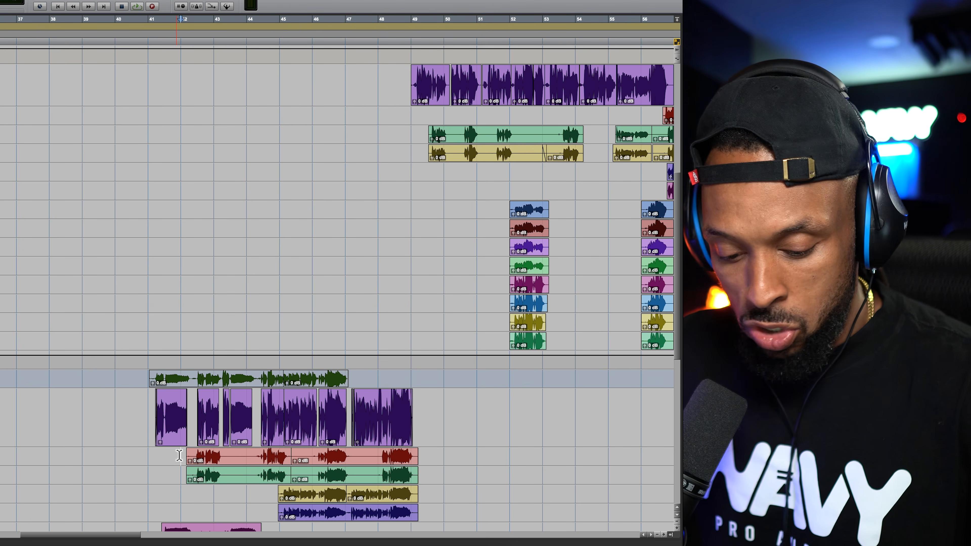
Step: Delete the noise before the first phrase on the red and green tracks together, from bar 42 to just before the words
key(t)
key(t)
key(t)
scroll(438, 516, right, 2)
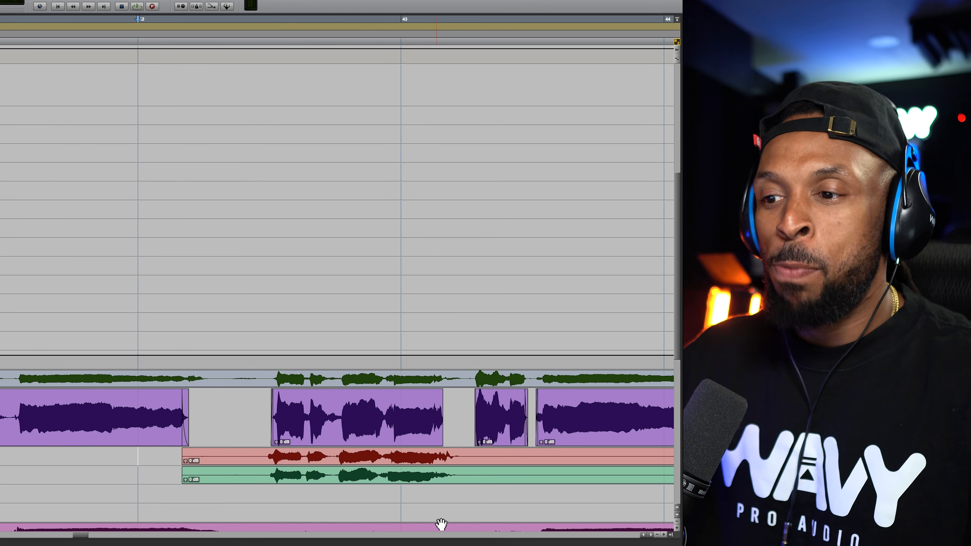
key(r)
scroll(430, 532, right, 1)
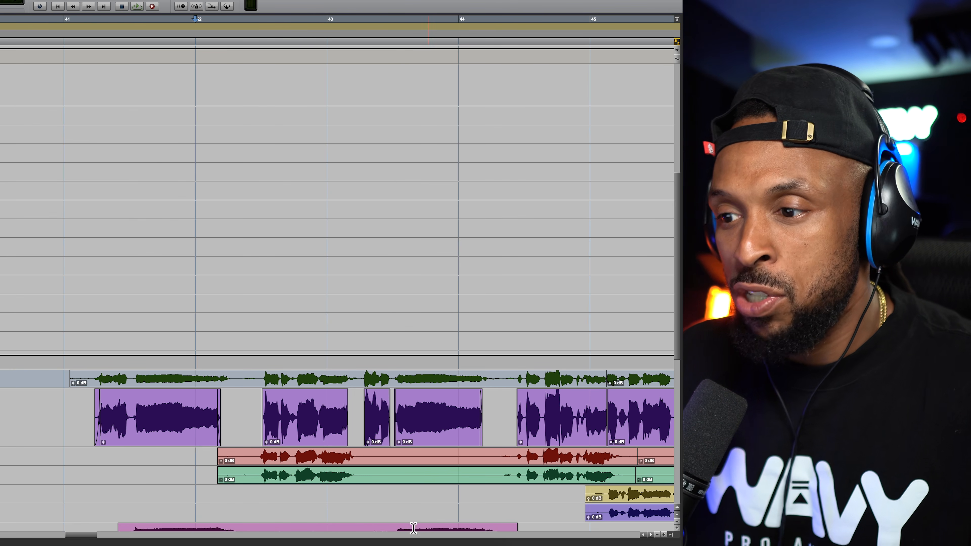
scroll(364, 472, down, 3)
drag(204, 377, 259, 407)
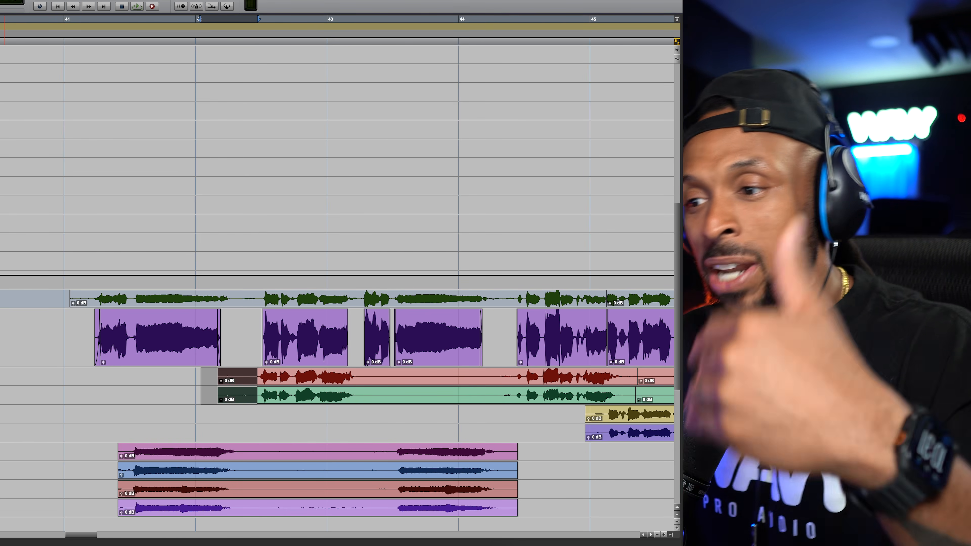
key(r)
key(r)
scroll(519, 439, right, 5)
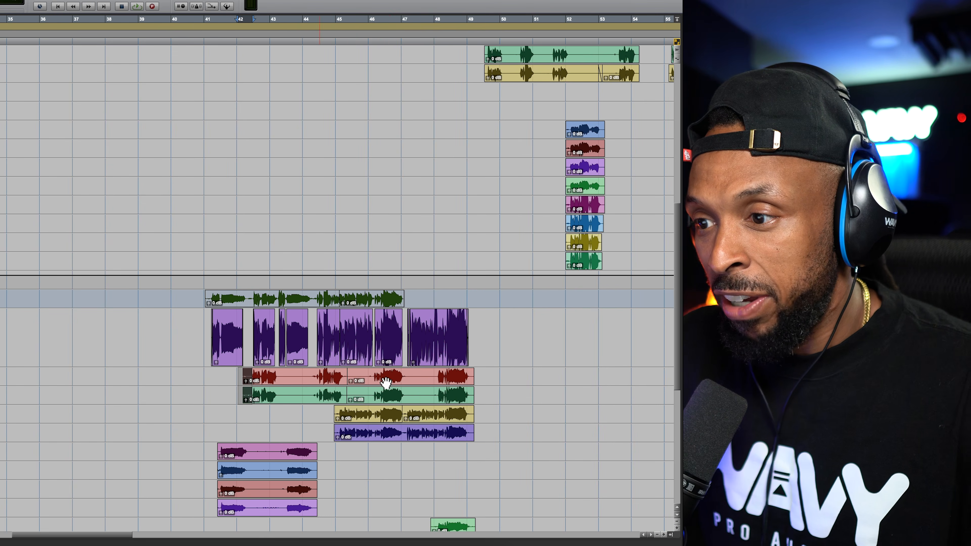
key(t)
key(t)
key(t)
key(t)
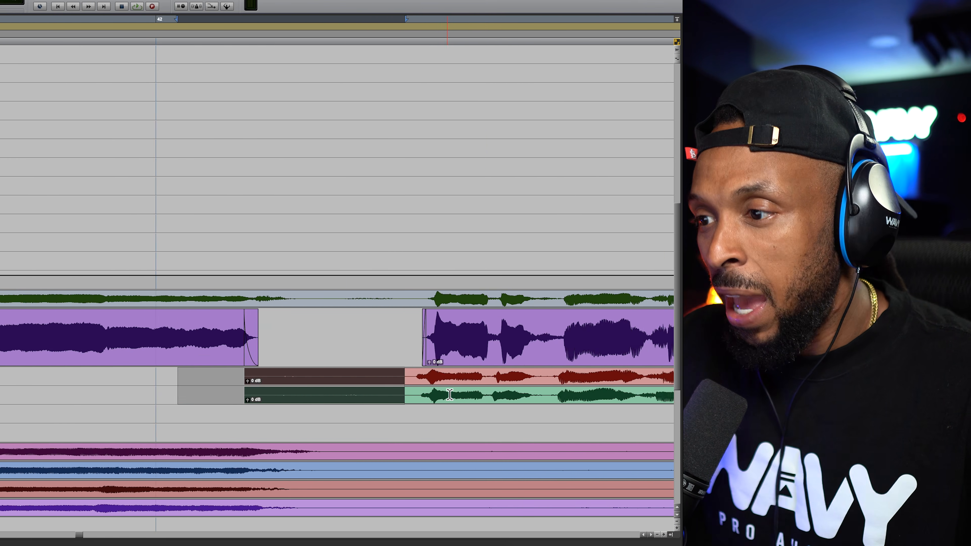
key(Delete)
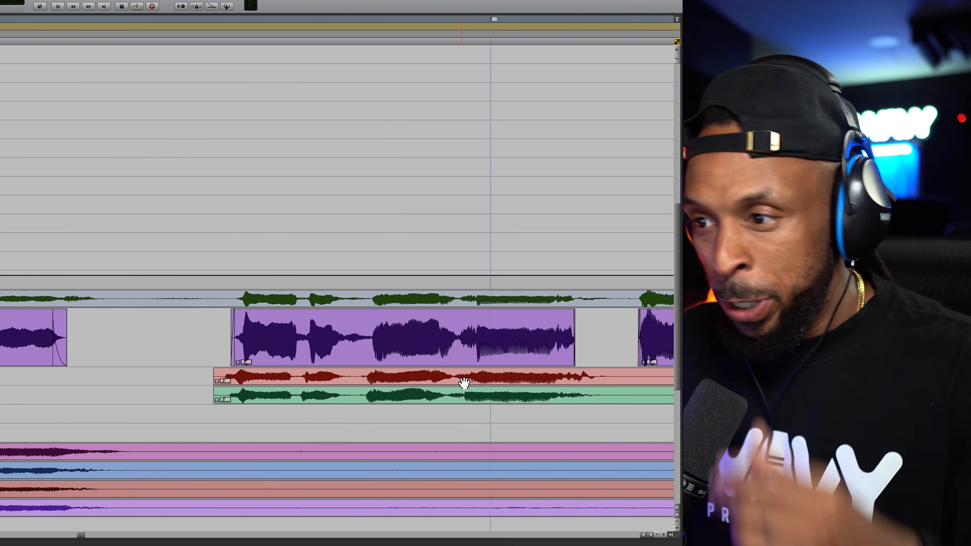
Step: Delete the remaining lead-in of the red and green clips so both start right at the first word after bar 42
scroll(464, 383, right, 3)
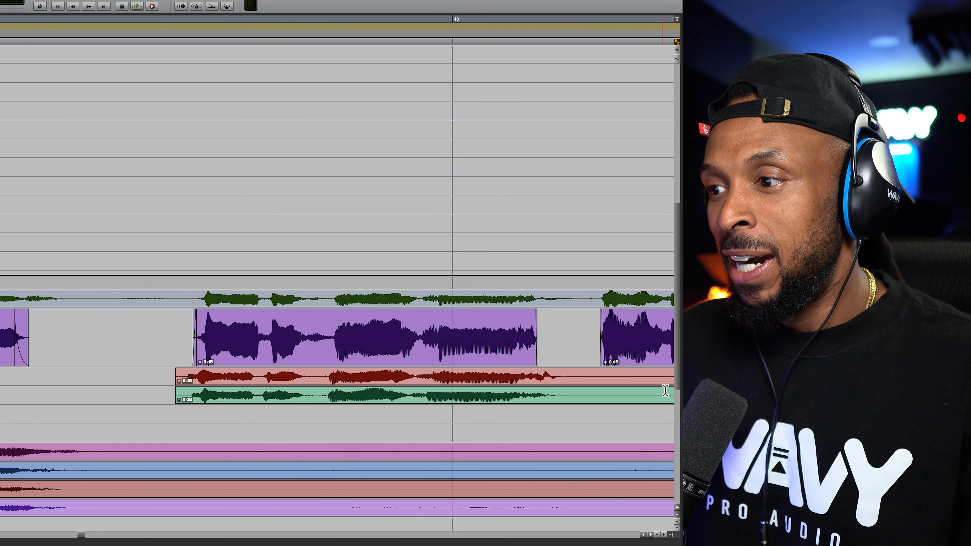
key(t)
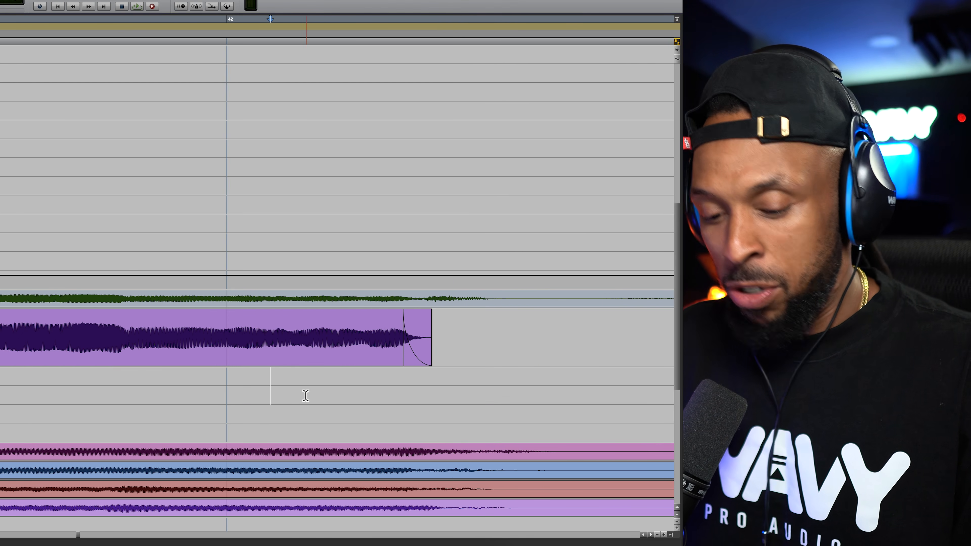
key(r)
key(r)
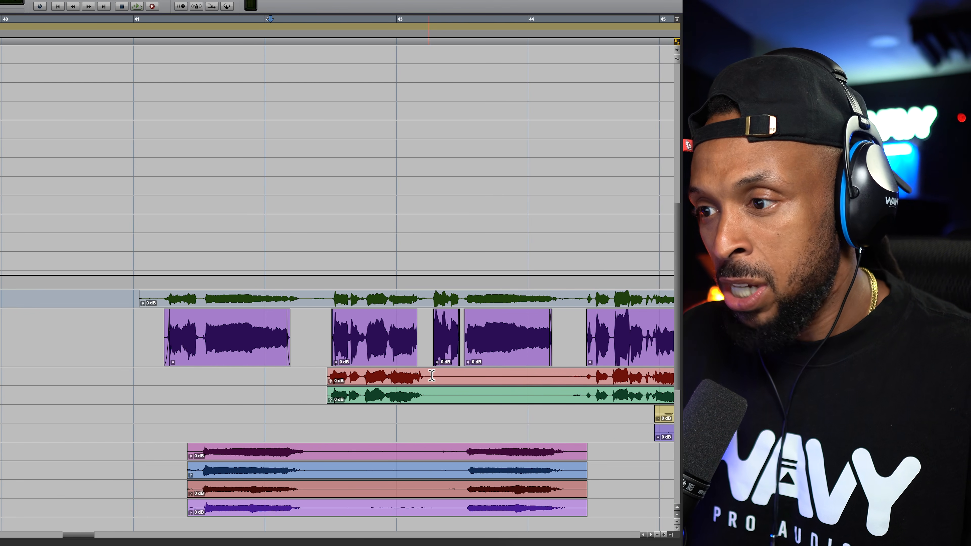
key(t)
key(t)
key(t)
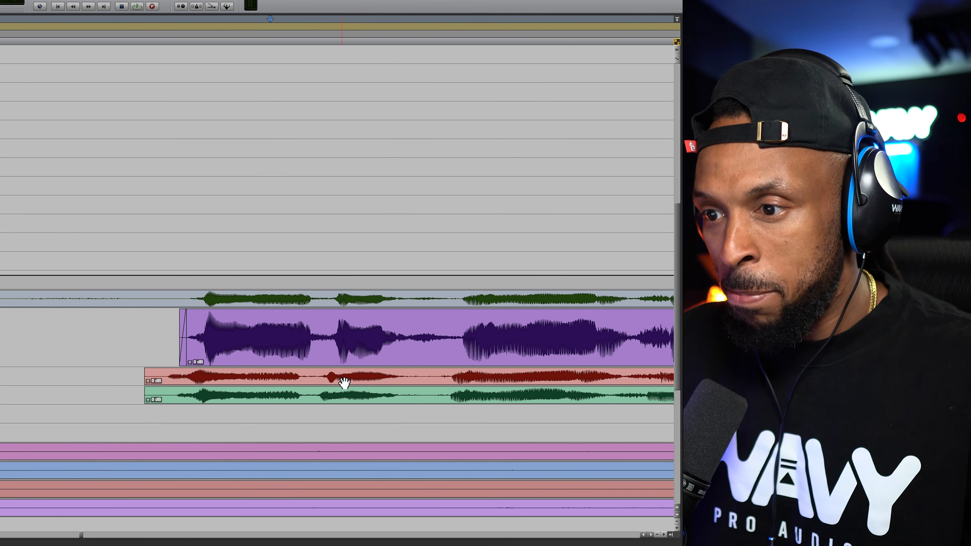
drag(127, 377, 164, 406)
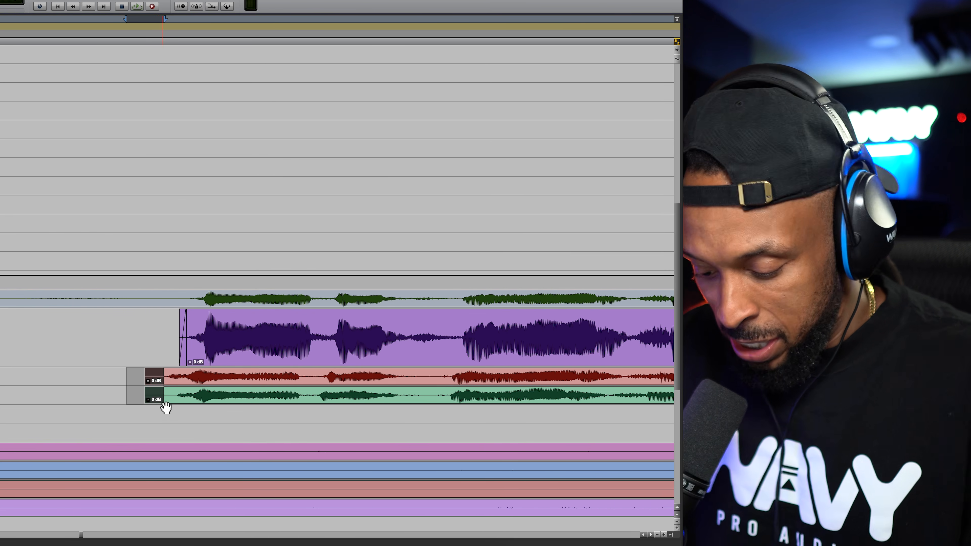
key(Delete)
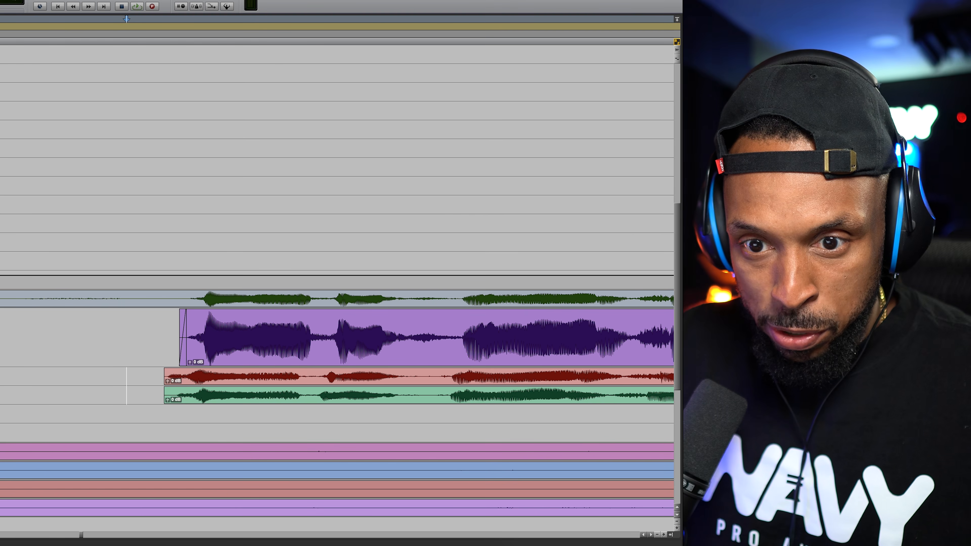
Step: Play the red and green phrase after bar 42, and delete the noise between its second and third words on both tracks
key(space)
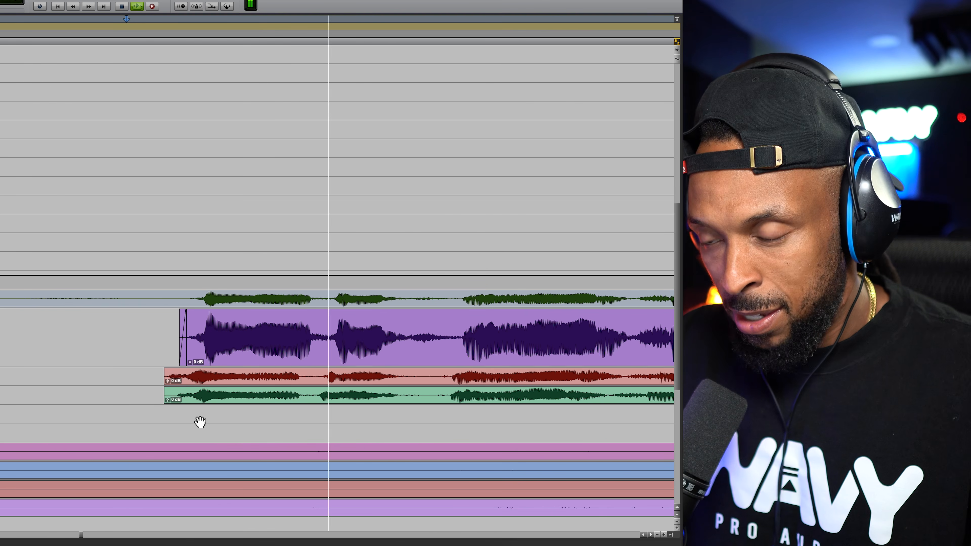
key(space)
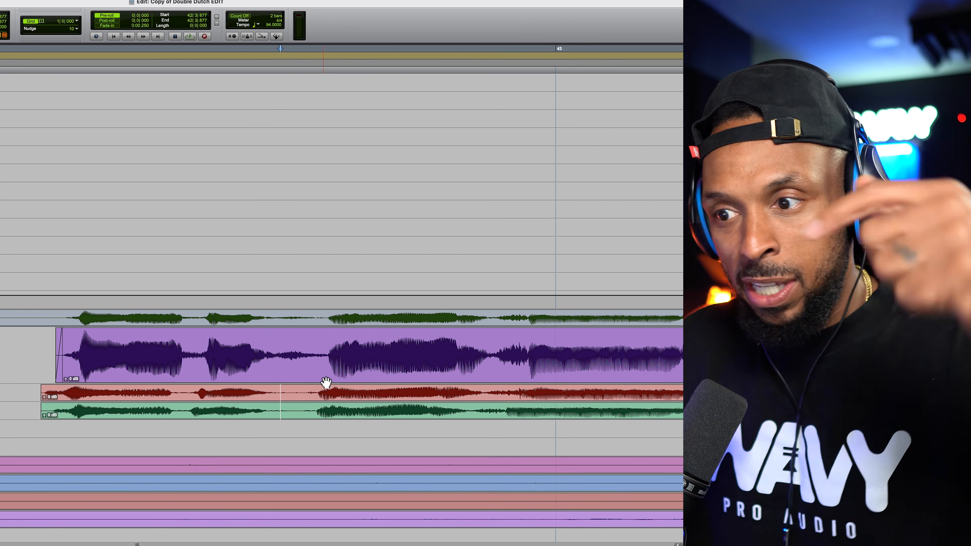
drag(303, 392, 316, 410)
key(Delete)
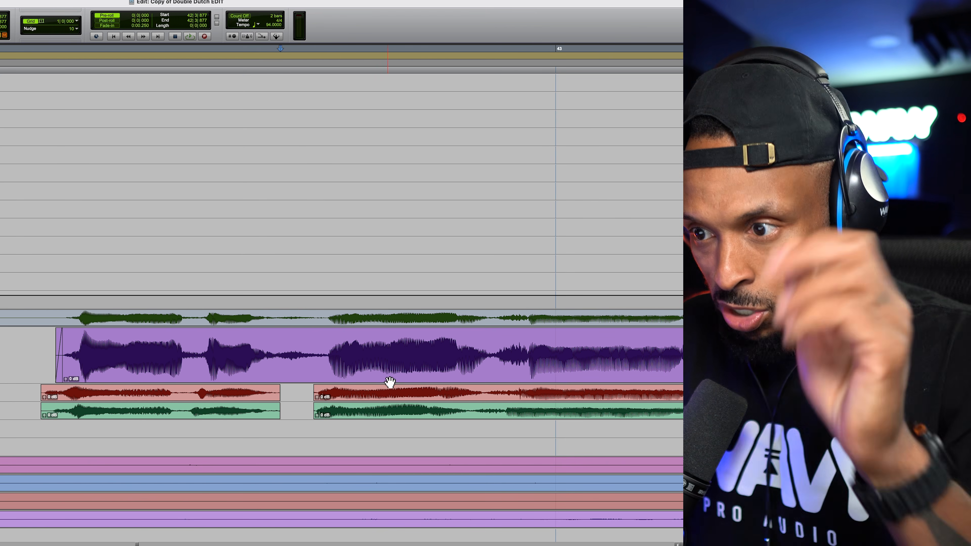
Step: Move the first red and green clips after bar 42 slightly later so their first word lines up with the purple track
click(211, 400)
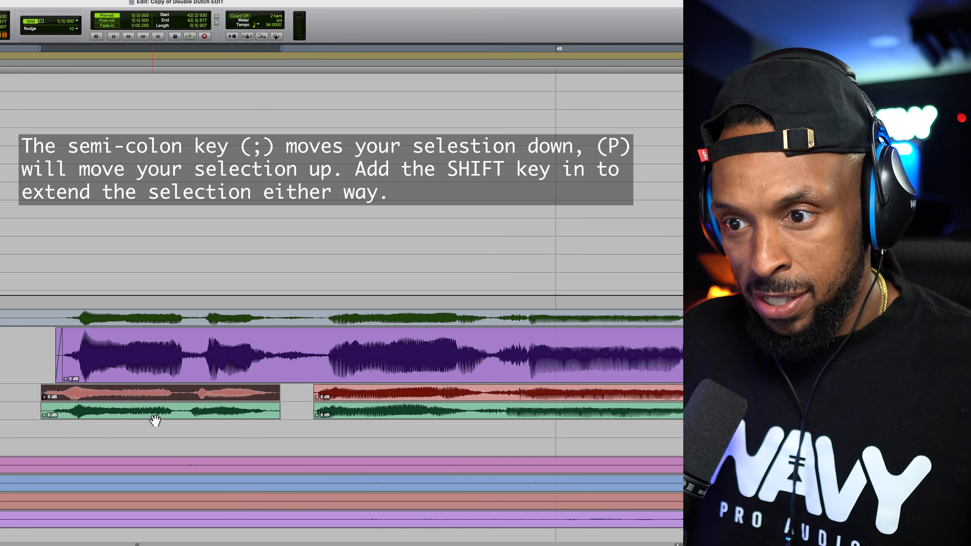
key(shift+semicolon)
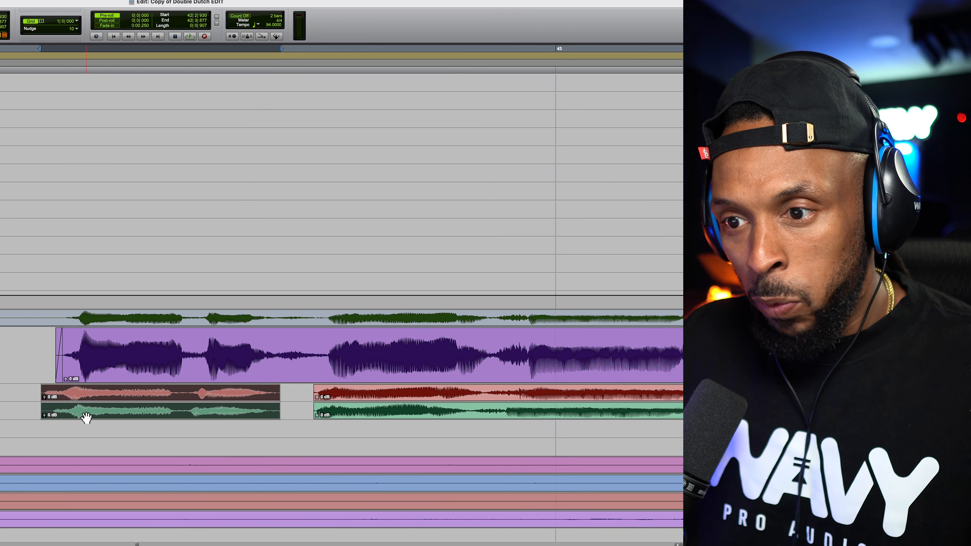
key(space)
key(space)
drag(79, 402, 138, 420)
click(38, 391)
click(115, 416)
Step: Split the green clip before its second word and move the separated part slightly later to line up with the purple track
click(192, 410)
key(b)
drag(215, 419, 226, 420)
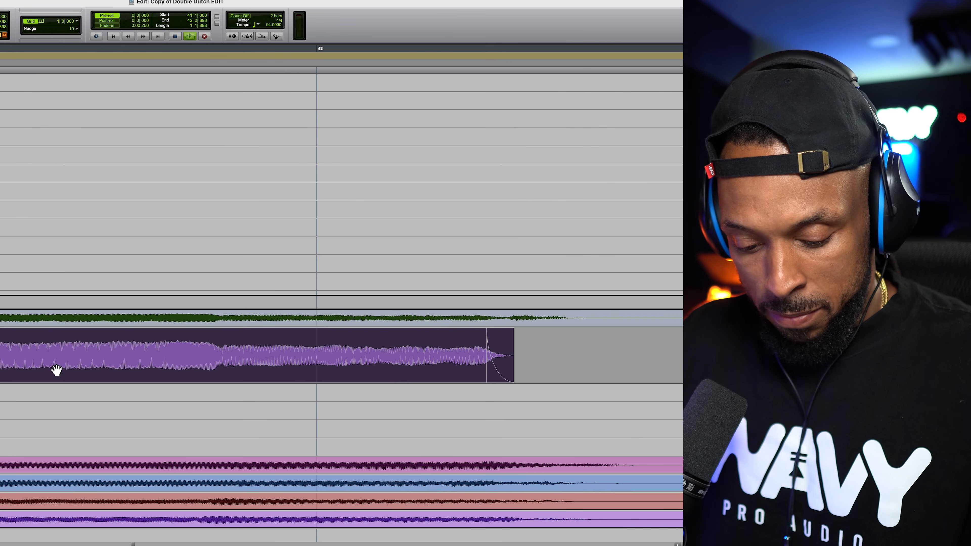
key(space)
key(super+z)
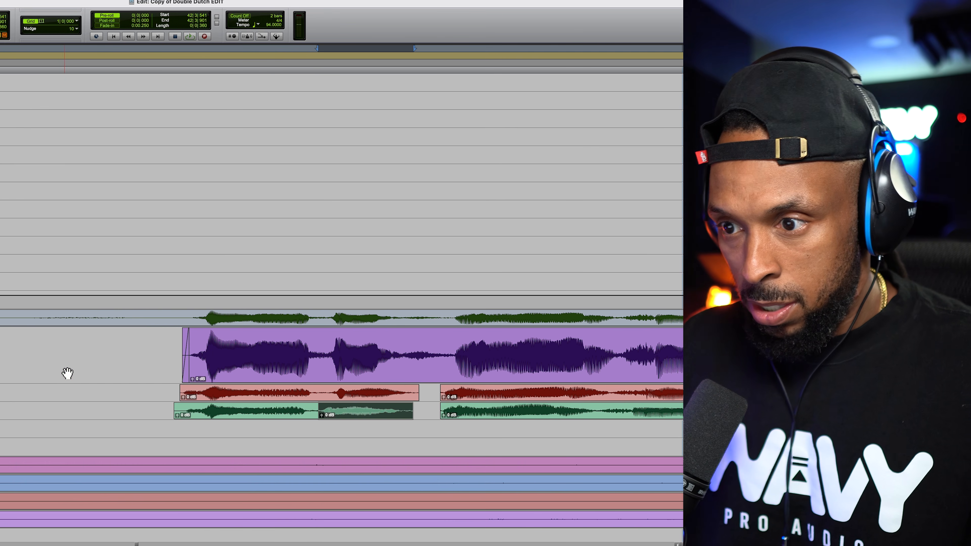
drag(343, 416, 353, 418)
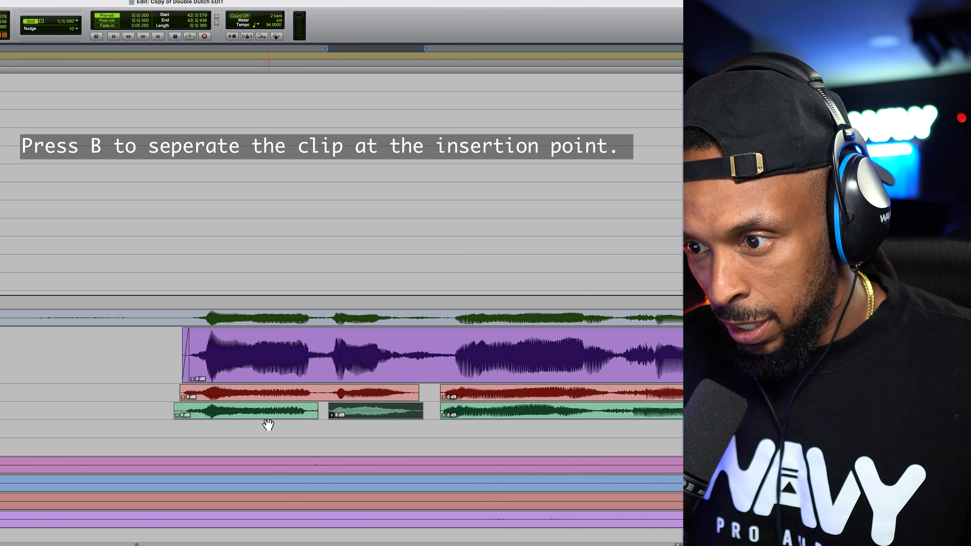
Step: Play the realigned red and green words from just before the phrase after bar 42
click(236, 417)
click(145, 346)
key(space)
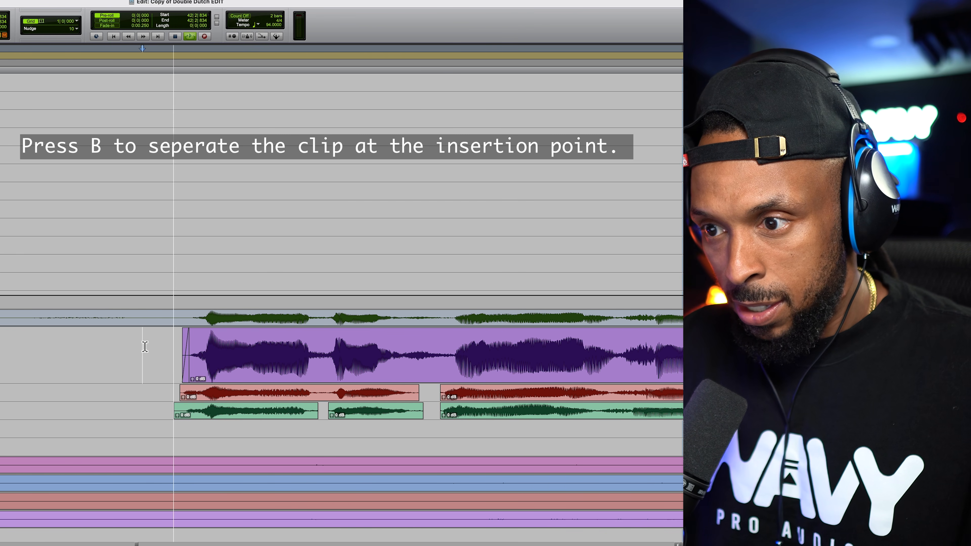
key(space)
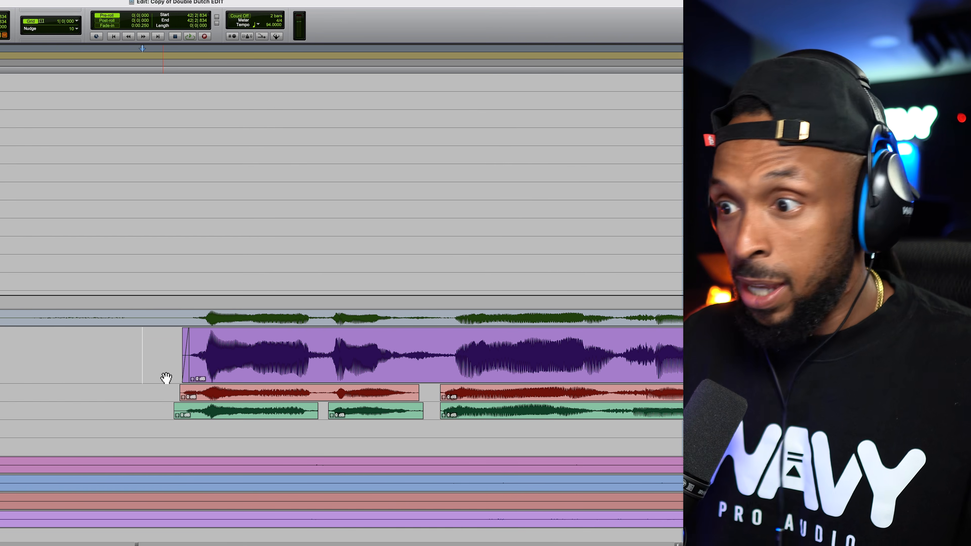
Step: Delete the tail after the second word on the red and green tracks together and fade out both clip ends
scroll(166, 378, right, 5)
drag(274, 393, 254, 417)
key(BackSpace)
key(super+f)
key(Return)
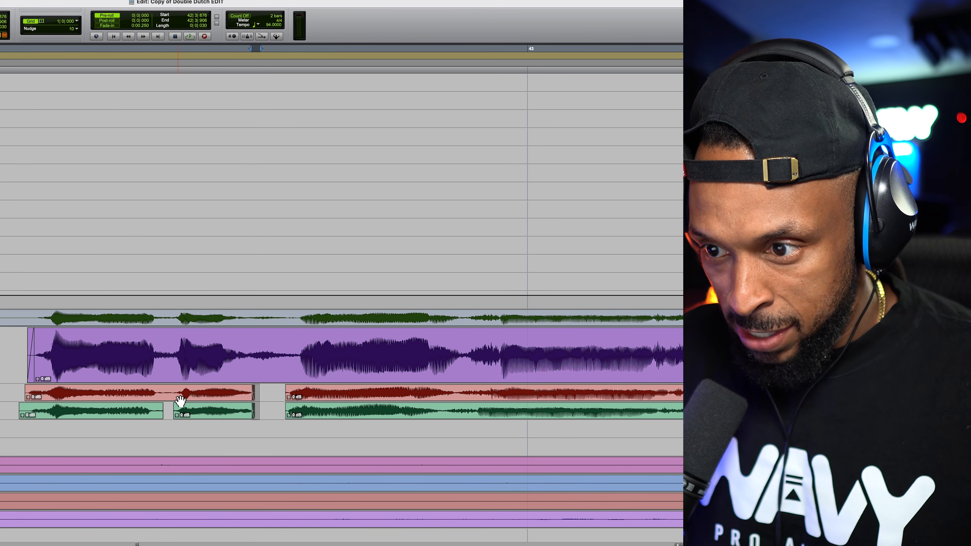
Step: Delete the noise between the first and second words after bar 42 on the red and green tracks together
click(172, 392)
key(t)
key(t)
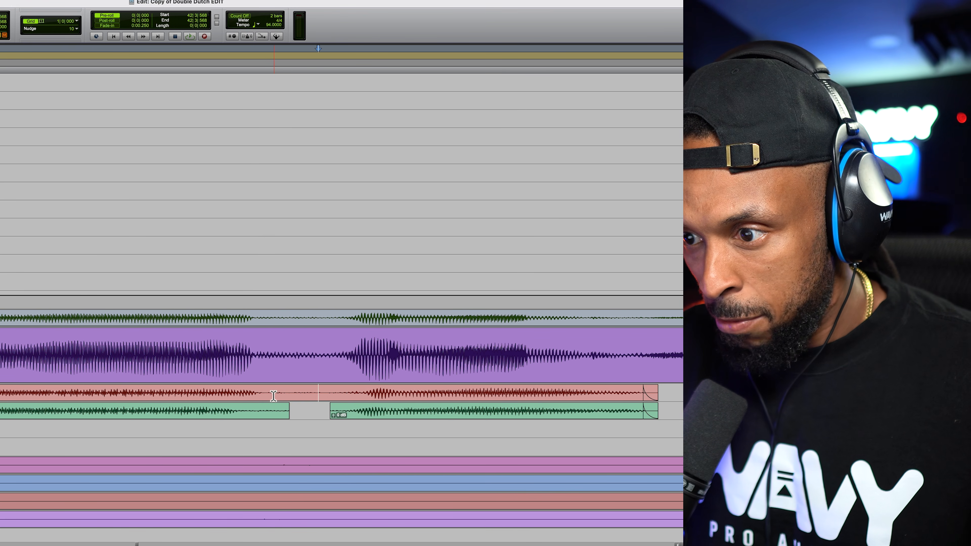
drag(267, 394, 346, 421)
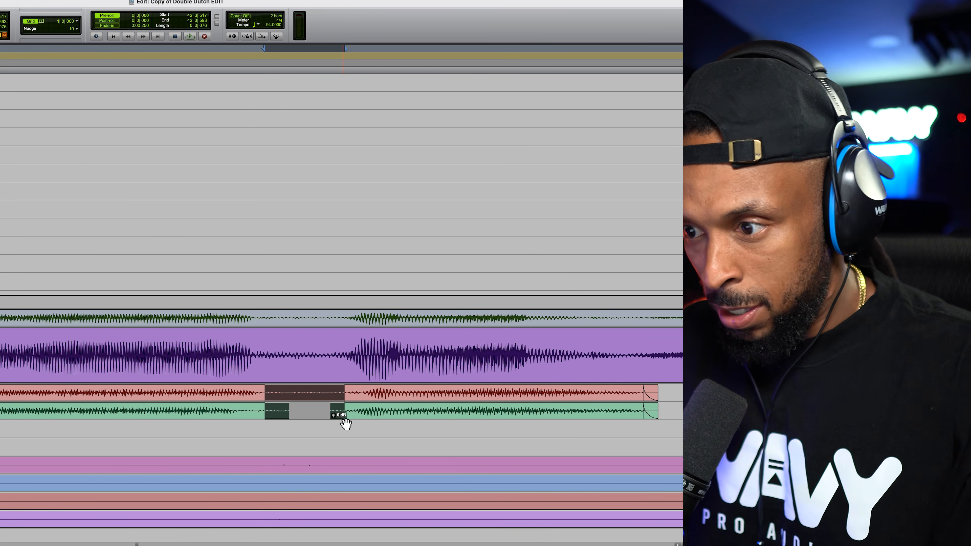
key(Delete)
Step: Fade in the second-word clips and fade out the first-word clips on both the red and green tracks
drag(340, 394, 353, 411)
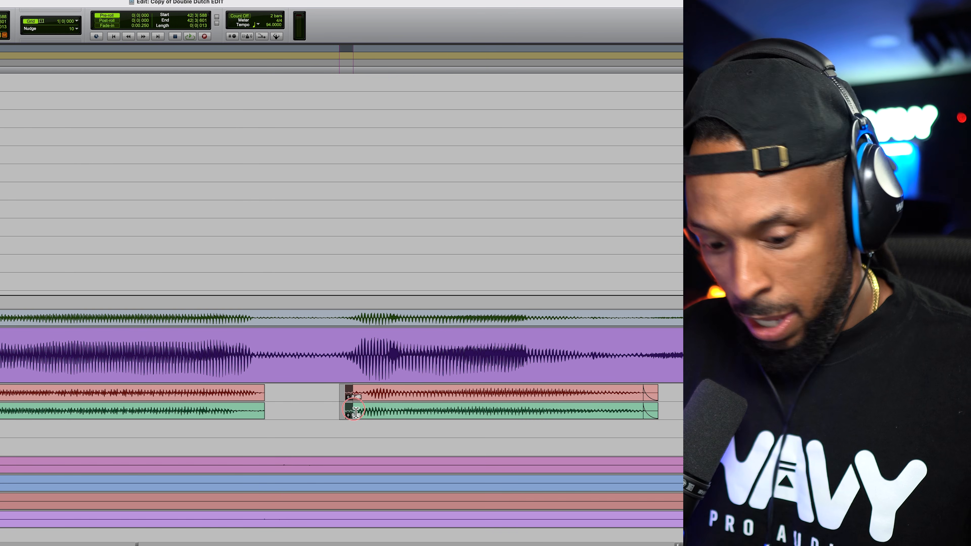
key(super+f)
key(Return)
drag(284, 393, 257, 411)
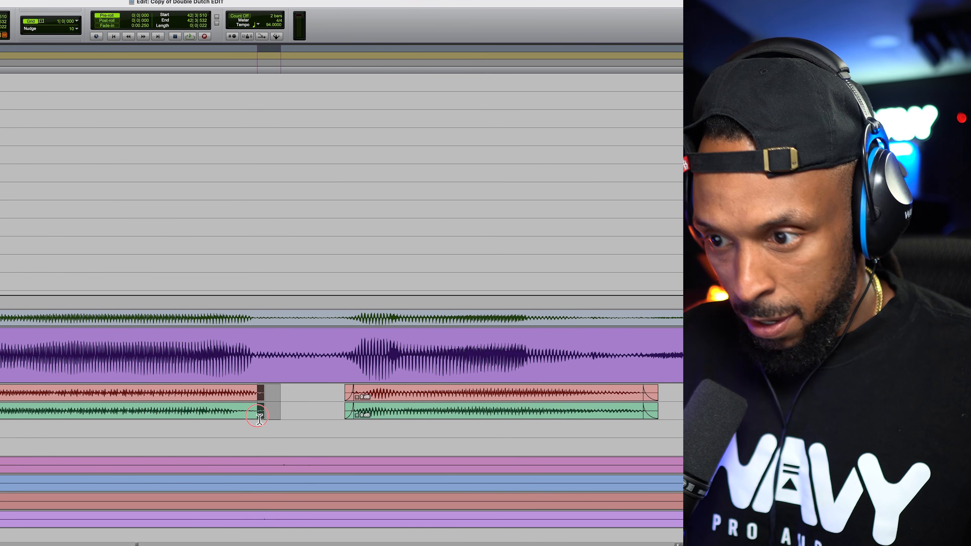
key(super+f)
key(Return)
Step: Delete the red and green noise from the phrase end after bar 43 to just before the words after bar 44
key(r)
key(r)
key(r)
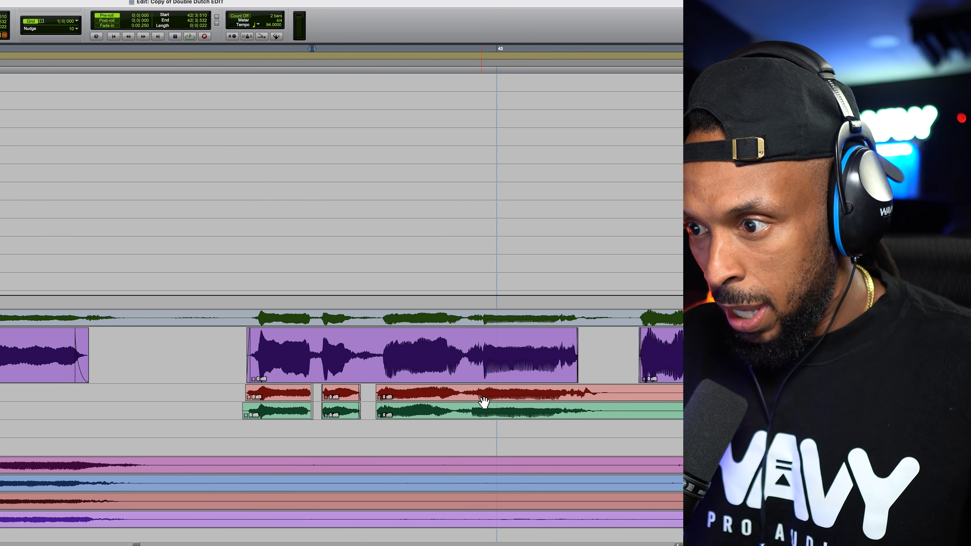
scroll(517, 397, right, 5)
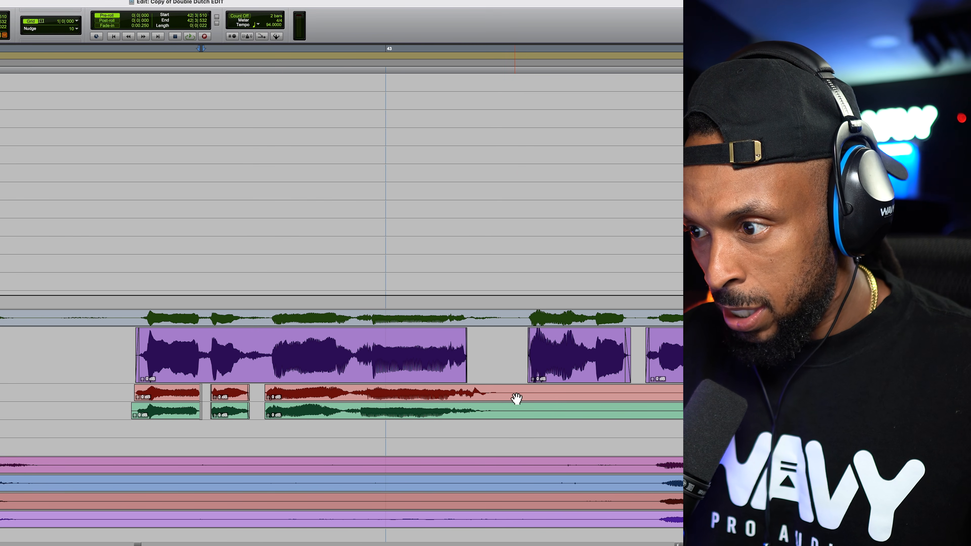
click(502, 392)
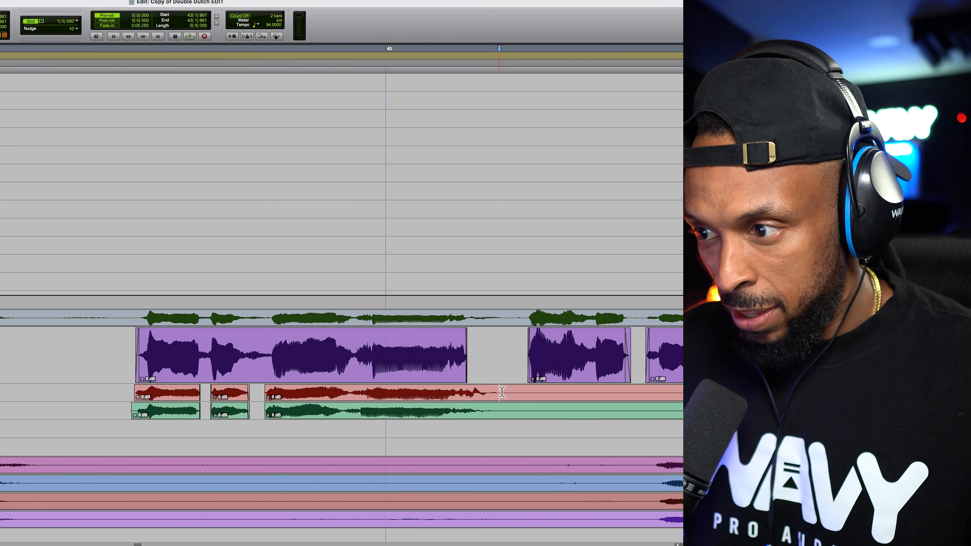
key(r)
key(r)
key(r)
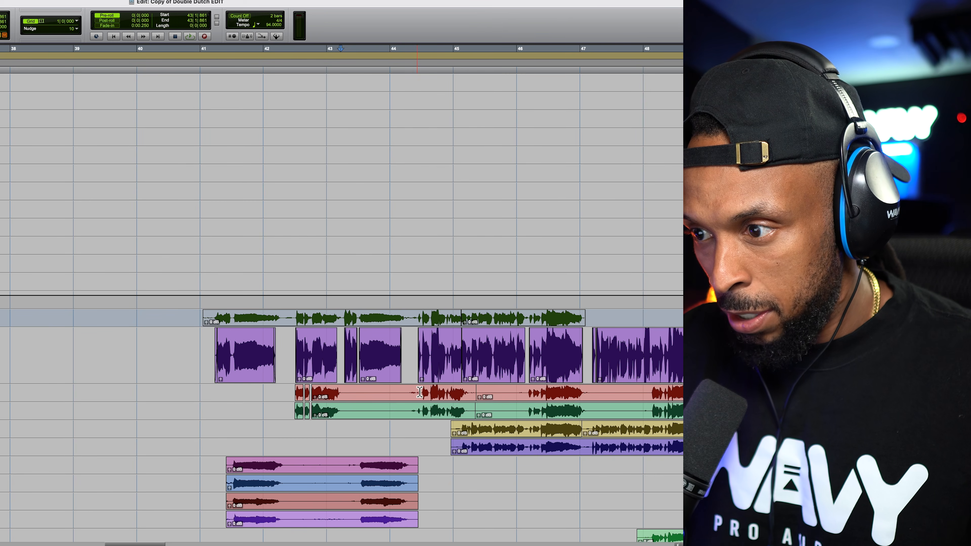
drag(413, 393, 344, 418)
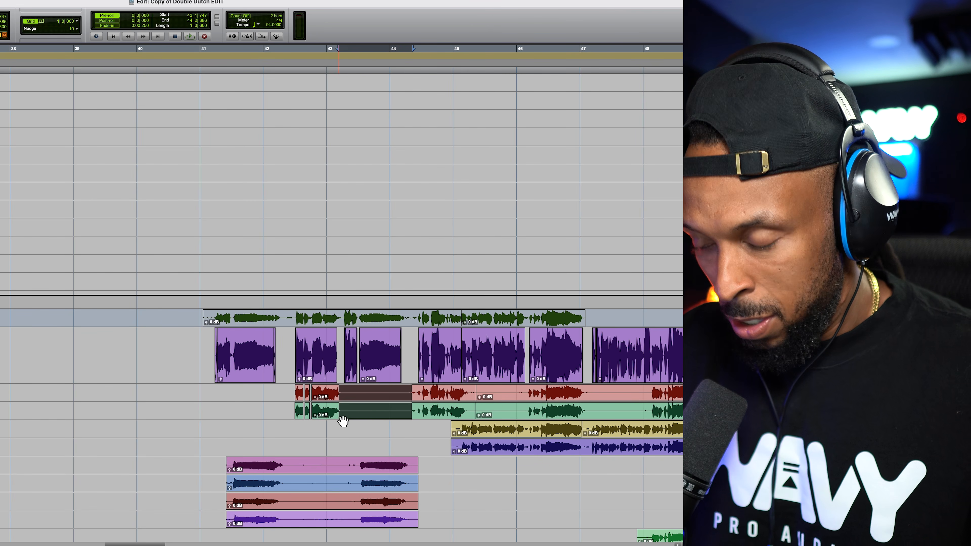
key(Delete)
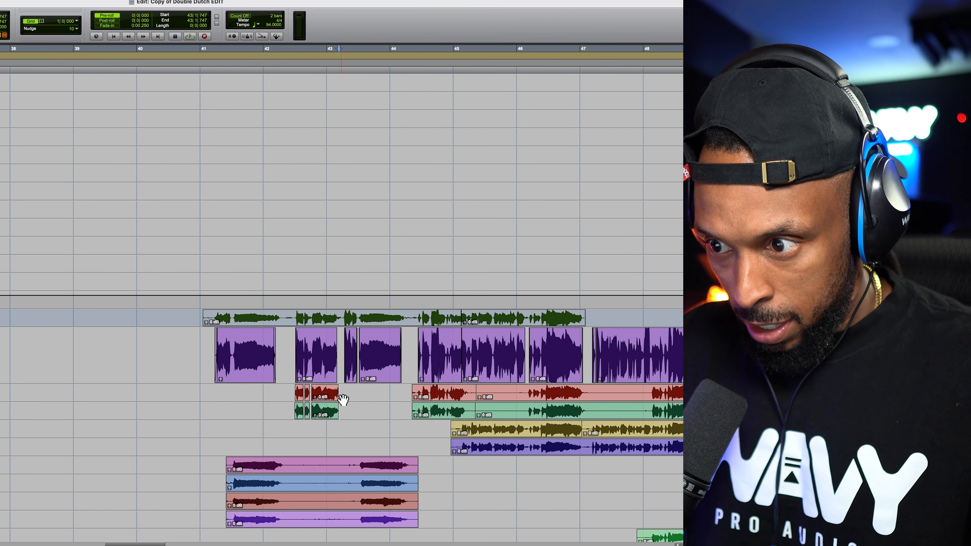
Step: Move the red and green clips that span bar 43 slightly later to line up with the purple track's words
click(328, 400)
key(t)
key(t)
key(t)
key(t)
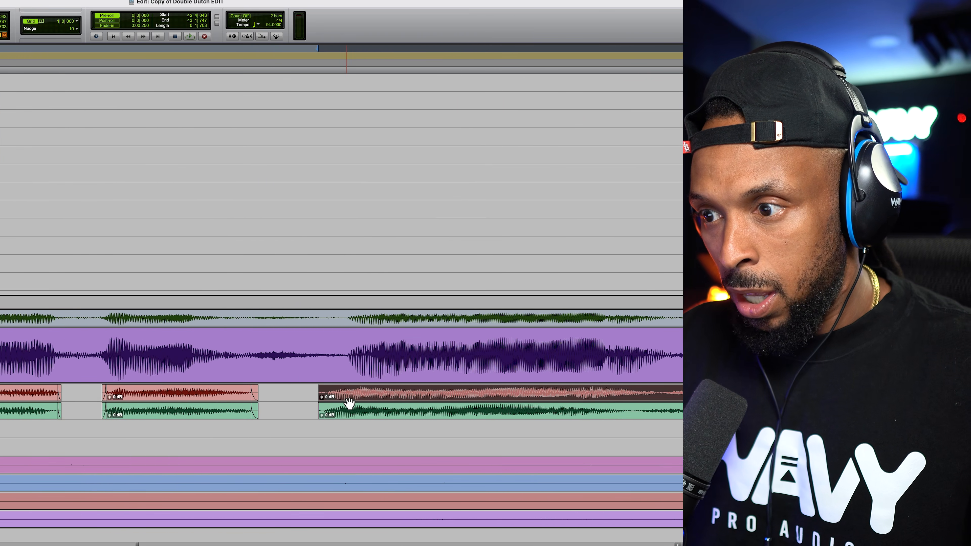
key(r)
key(r)
key(r)
key(r)
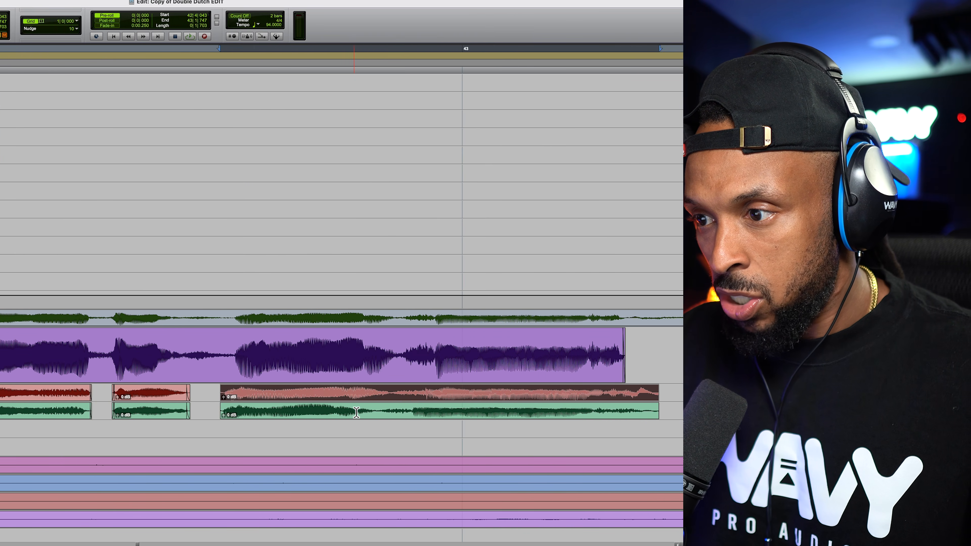
key(t)
key(r)
scroll(397, 417, right, 1)
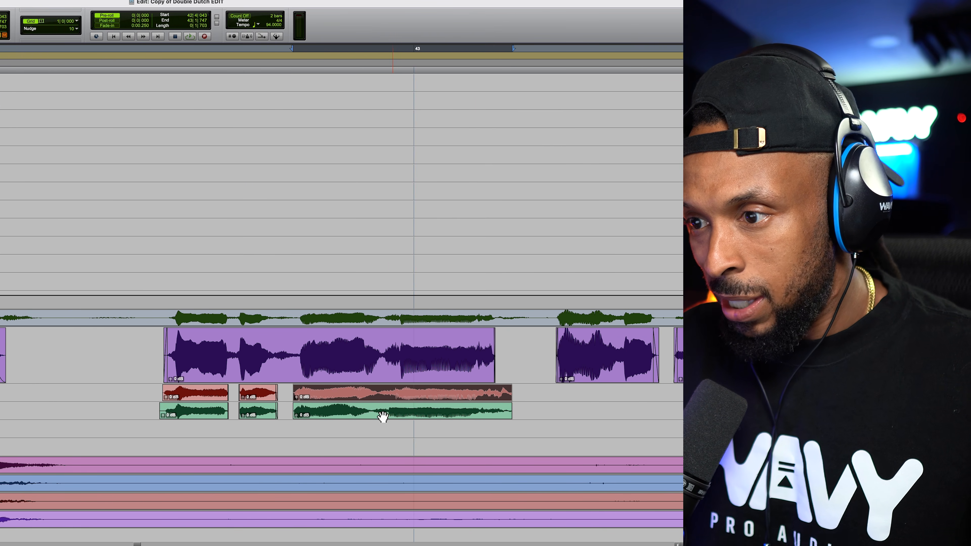
drag(331, 402, 338, 419)
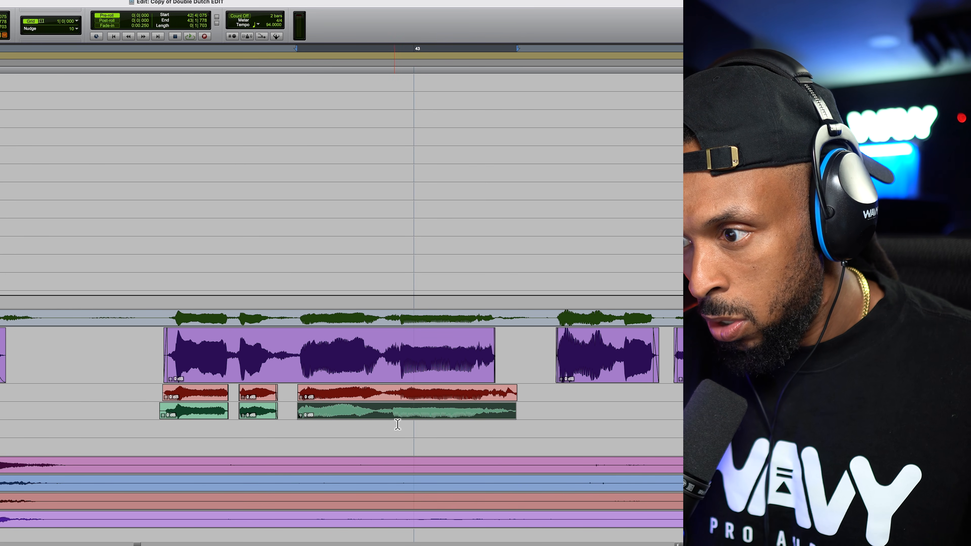
Step: Play the phrase after bar 42 to check the timing of the moved red and green clips
click(138, 394)
key(space)
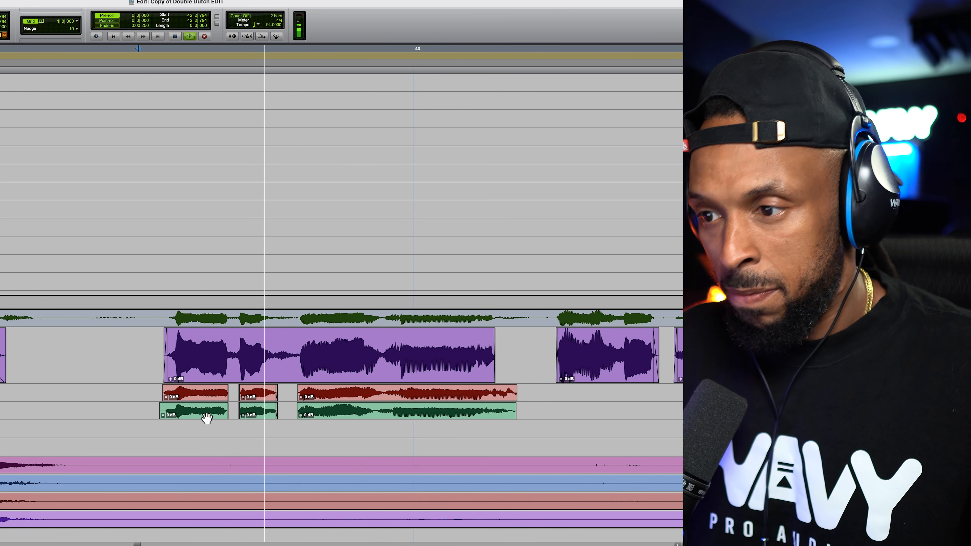
scroll(209, 420, right, 2)
key(space)
Step: Trim the red and green clips after bar 43 to end with the purple clip, and fade out both ends
drag(501, 393, 444, 416)
key(Delete)
key(super+f)
key(Return)
Step: Replay the cleaned red and green phrase from just before its first word after bar 42 through bar 43
click(113, 340)
key(space)
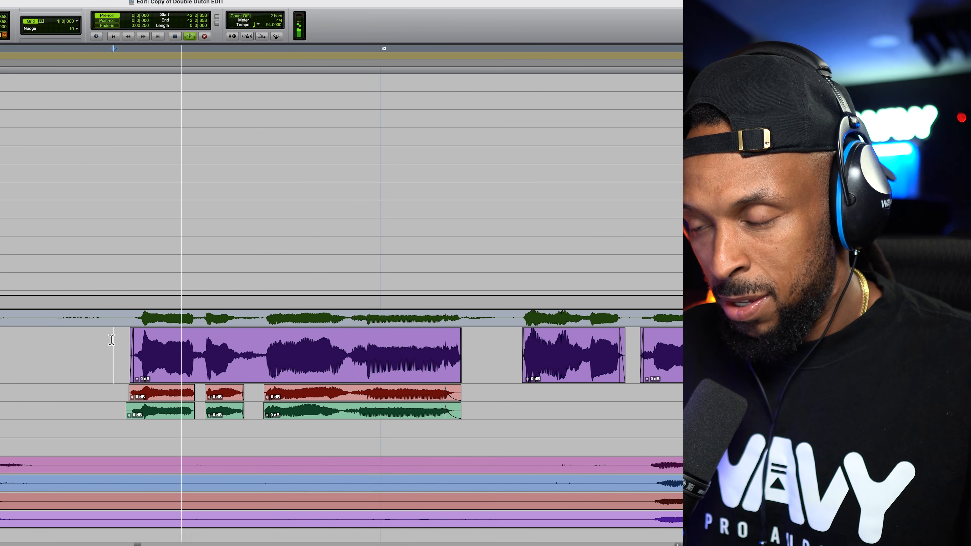
click(99, 339)
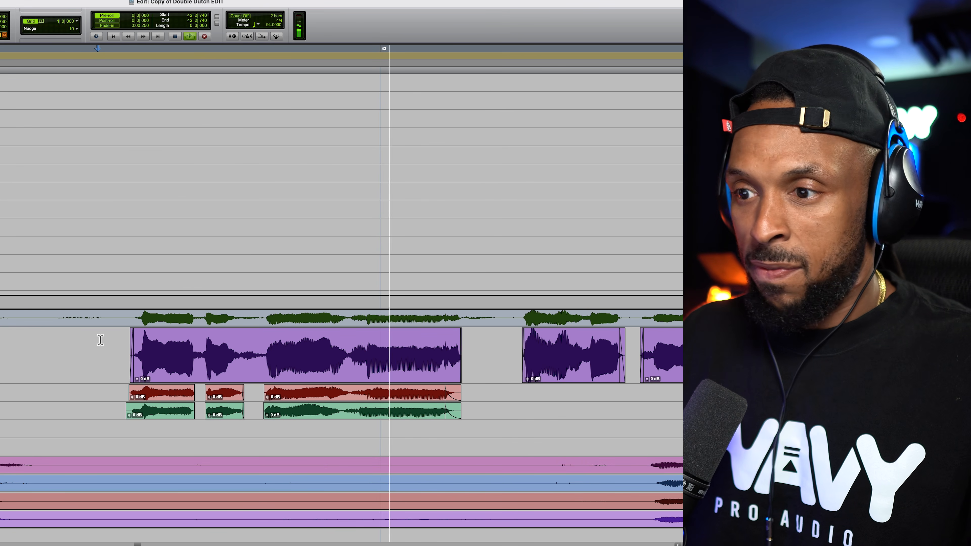
key(space)
key(space)
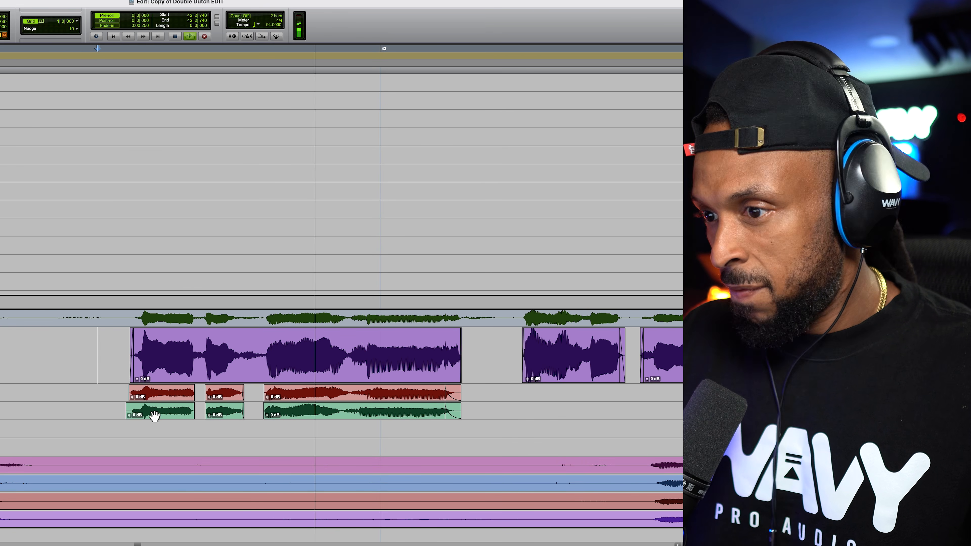
scroll(153, 382, right, 3)
key(space)
key(space)
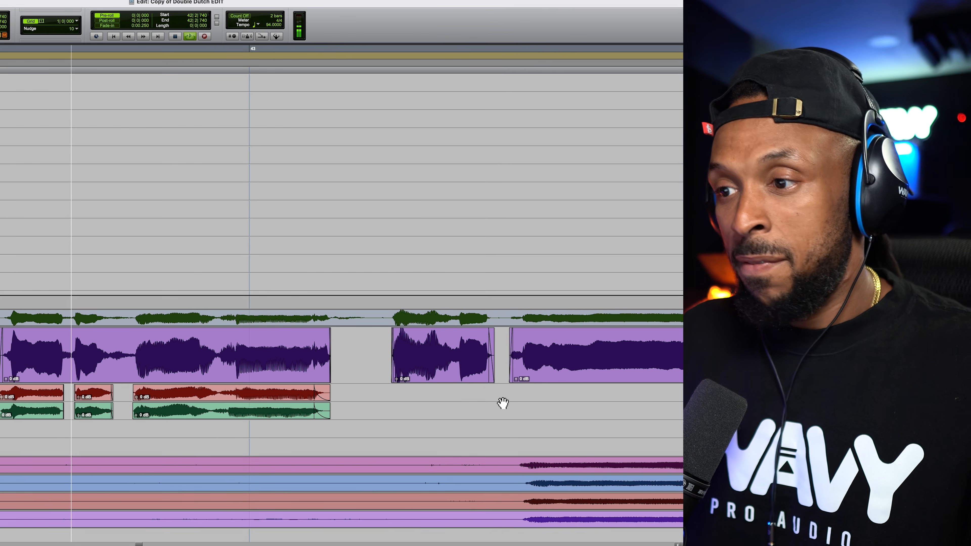
Step: Locate the next phrase after bar 44 and delete the noise before its first word on the red and green tracks
key(r)
key(r)
key(space)
scroll(497, 401, right, 3)
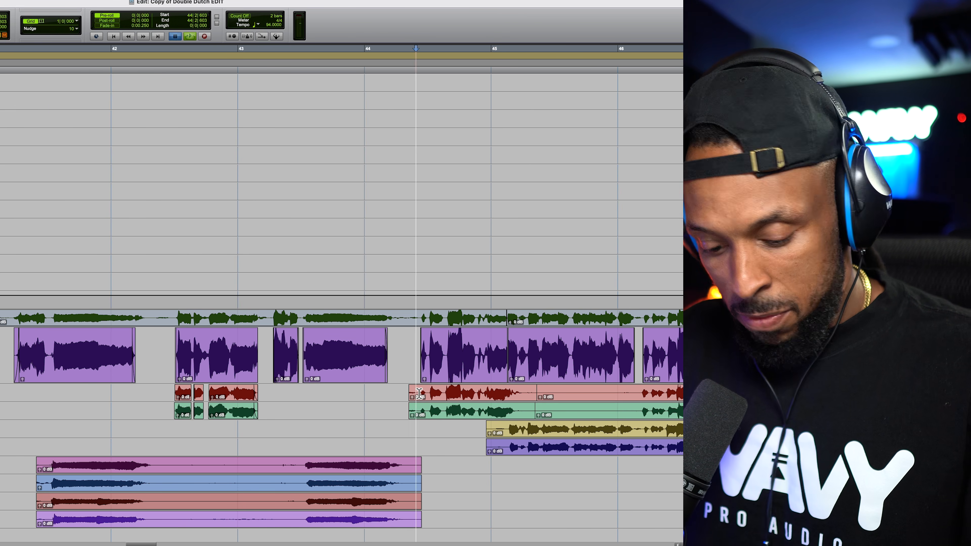
key(space)
key(t)
key(t)
scroll(383, 401, right, 2)
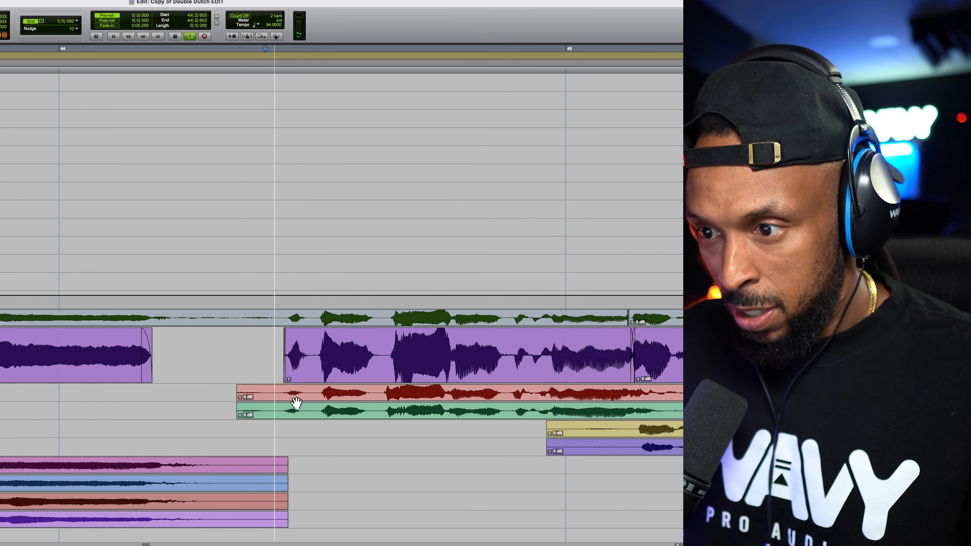
key(space)
drag(228, 390, 273, 425)
key(space)
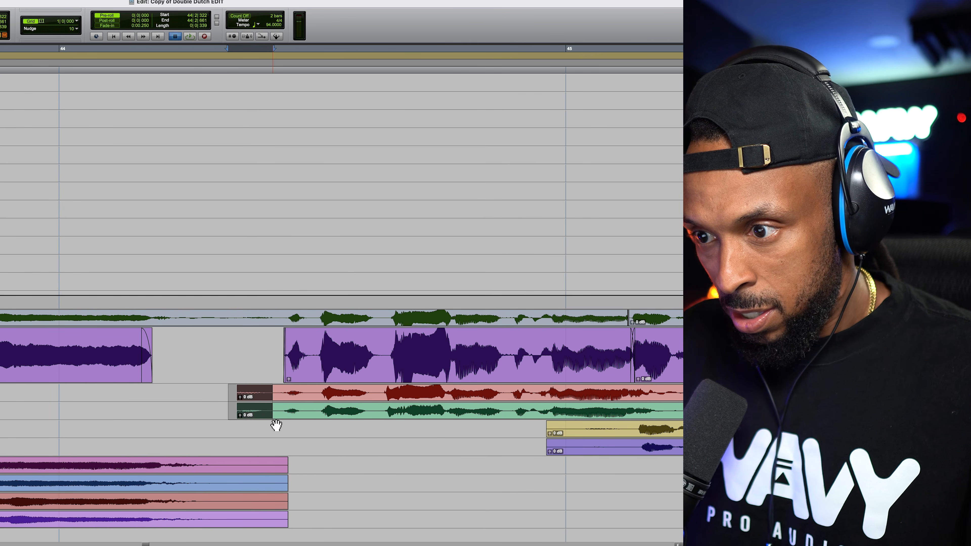
key(Delete)
Step: Trim the remaining lead-in of the red and green clips after bar 44 and fade in both clip starts
drag(265, 390, 279, 416)
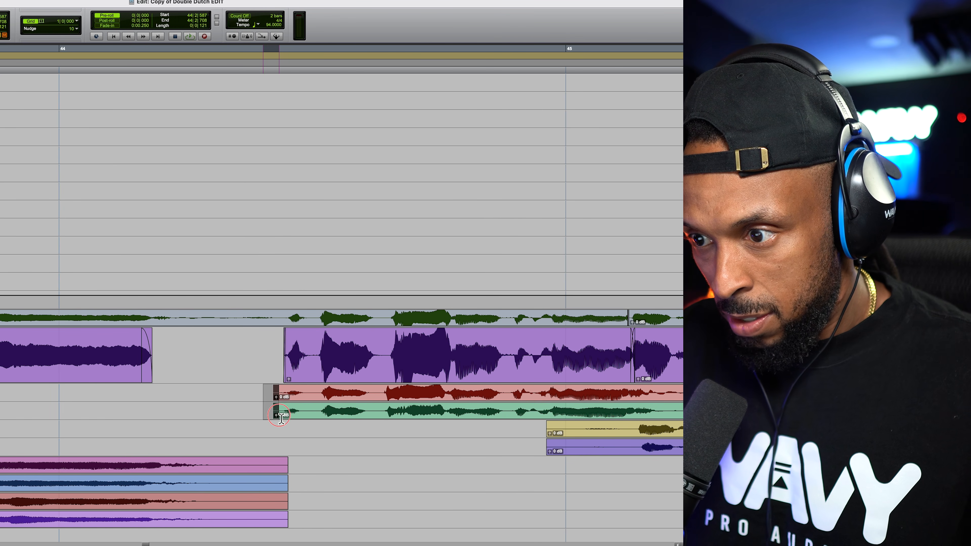
key(Delete)
key(t)
key(t)
key(t)
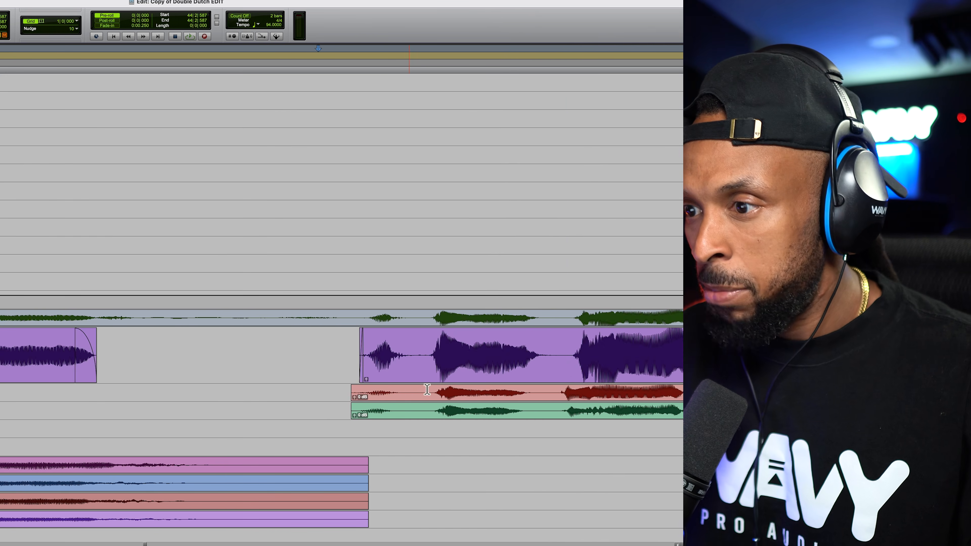
drag(438, 391, 494, 415)
key(super+f)
key(Return)
Step: Listen to the phrase leading into bar 45 to compare the red and green doubles with the purple lead
key(r)
key(r)
key(r)
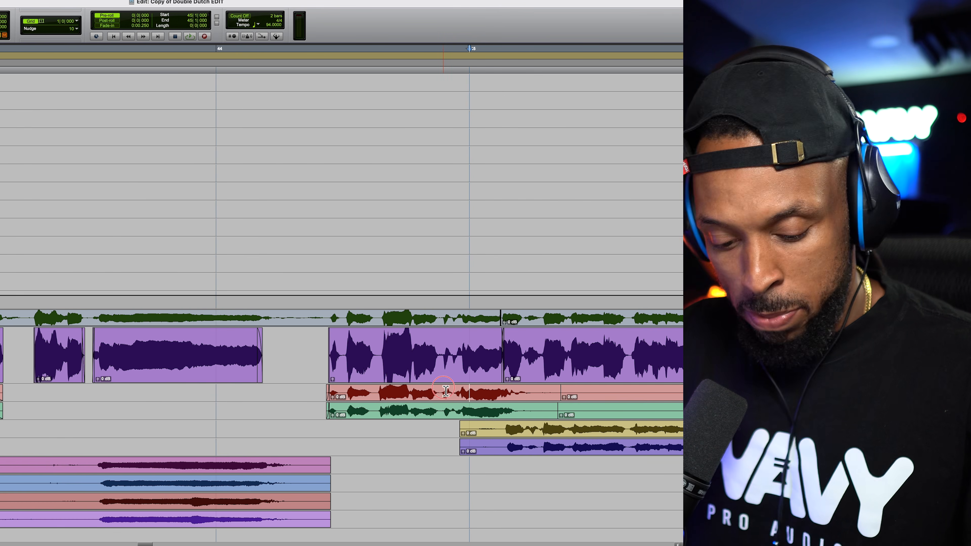
click(446, 390)
key(t)
key(t)
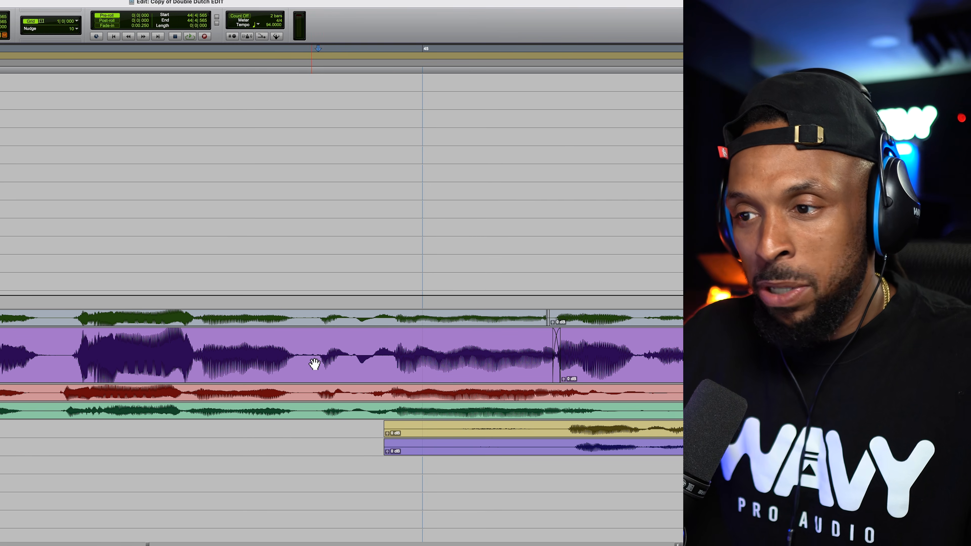
click(304, 355)
key(space)
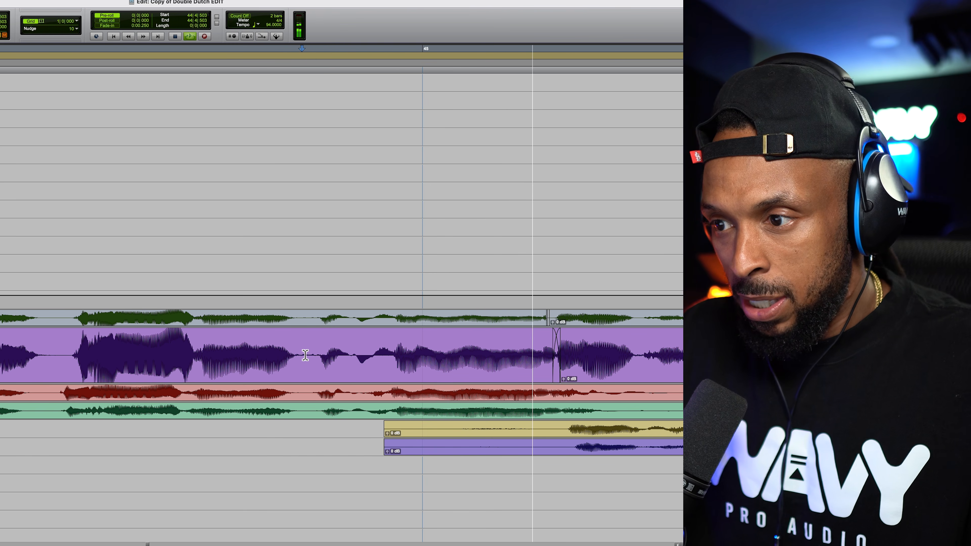
key(space)
key(space)
key(space)
Step: Select the red and green words before the short breath ahead of bar 45 and move them later to line up with the purple lead
drag(314, 392, 380, 416)
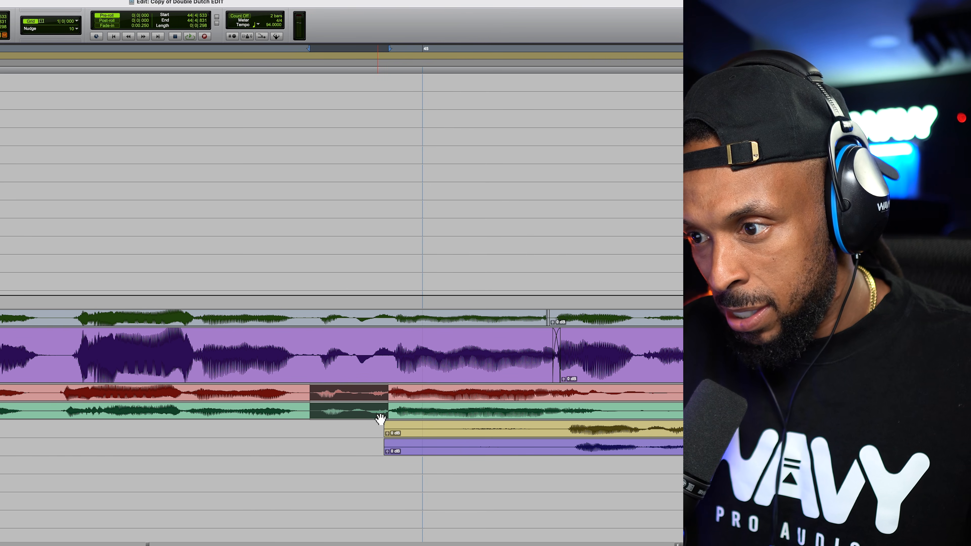
click(59, 392)
key(space)
key(space)
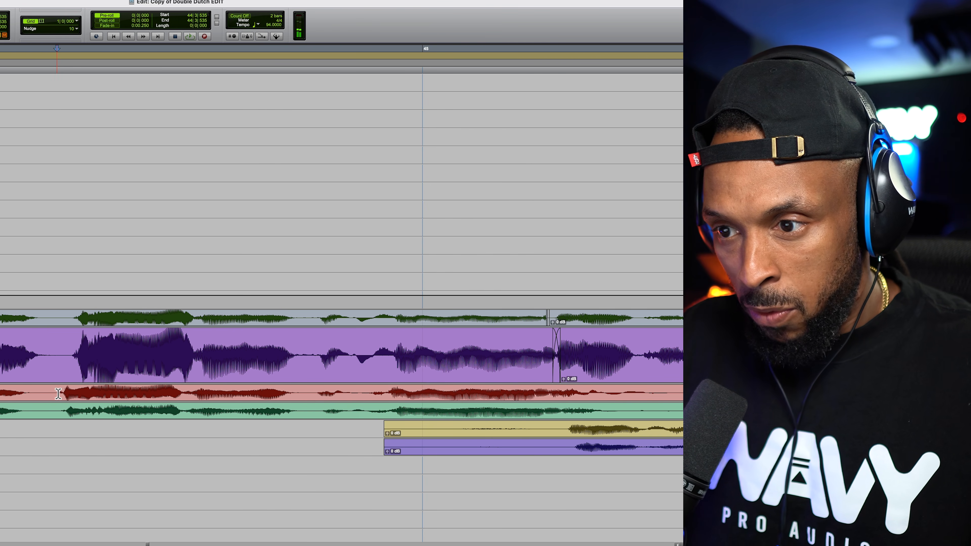
drag(55, 392, 180, 422)
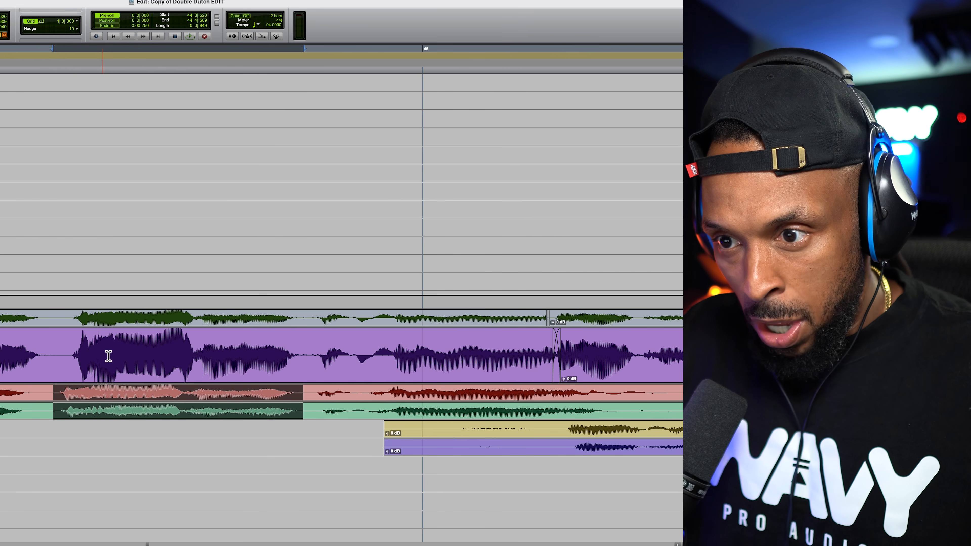
drag(79, 401, 93, 402)
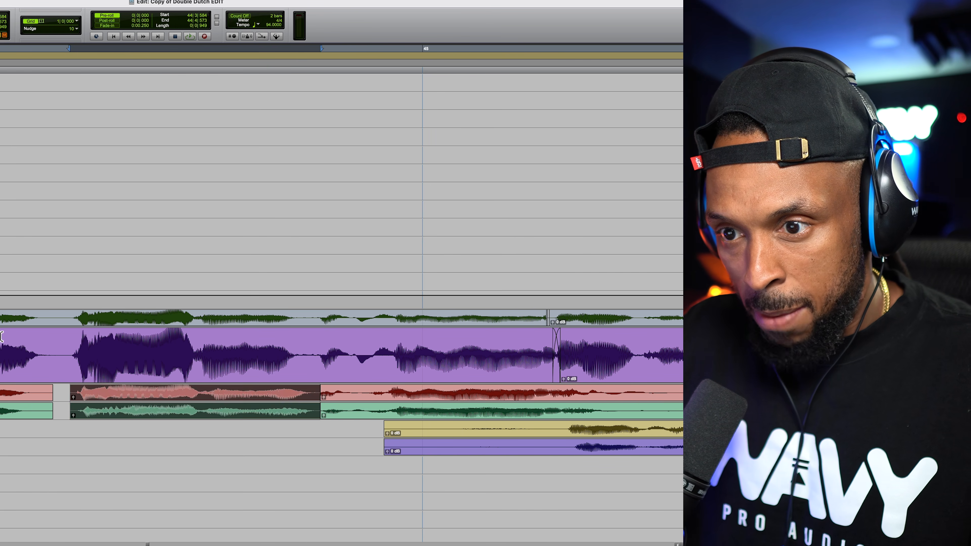
Step: Replay the realigned phrase from just before its first word after bar 44 through bar 45
click(58, 401)
key(space)
key(space)
key(r)
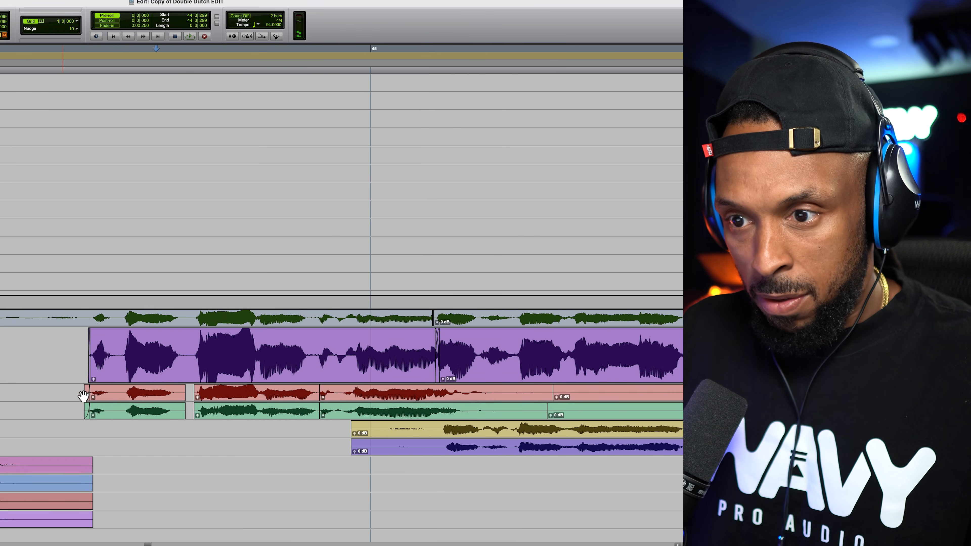
click(134, 395)
scroll(214, 419, left, 5)
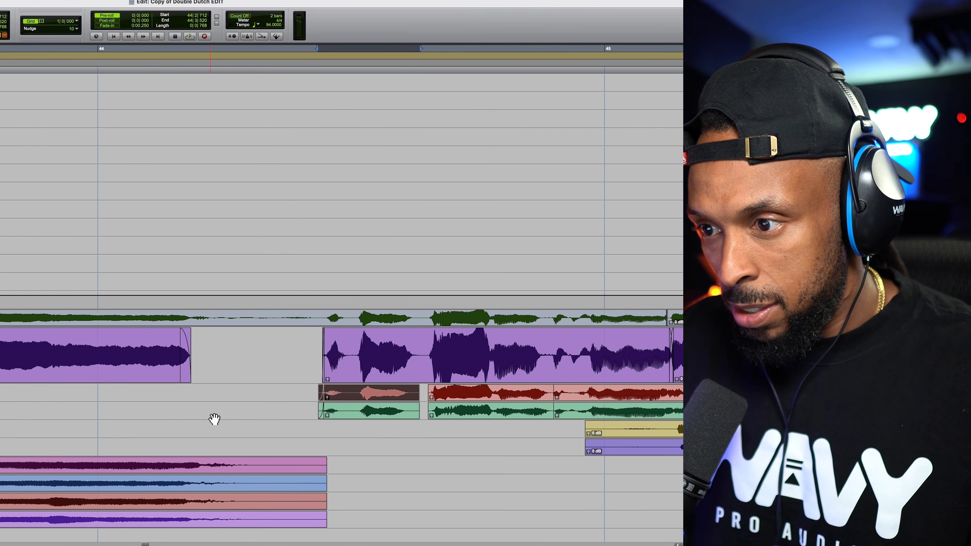
click(310, 361)
key(space)
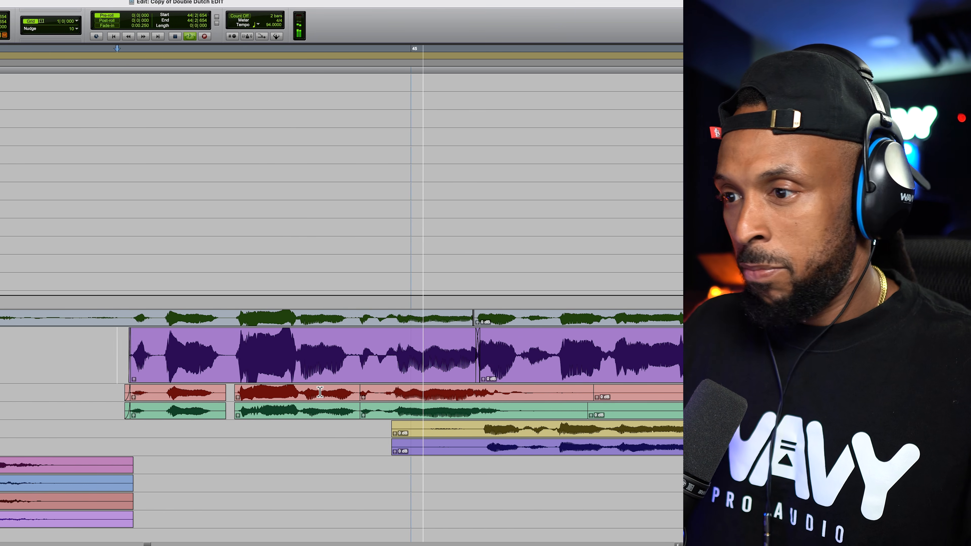
scroll(320, 392, right, 2)
key(space)
Step: Delete the noise following the red and green words after bar 45 and fade out both clip ends
scroll(353, 380, right, 5)
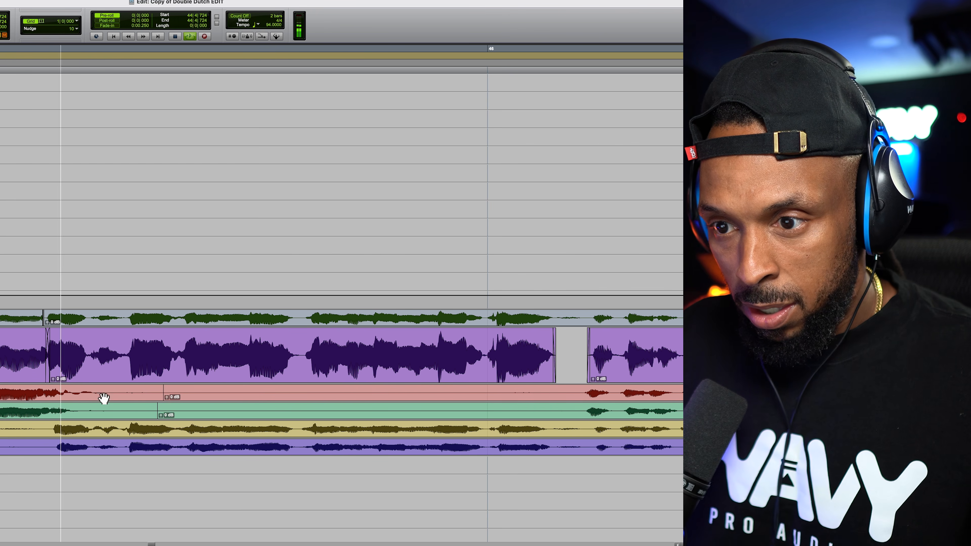
key(space)
drag(67, 394, 175, 412)
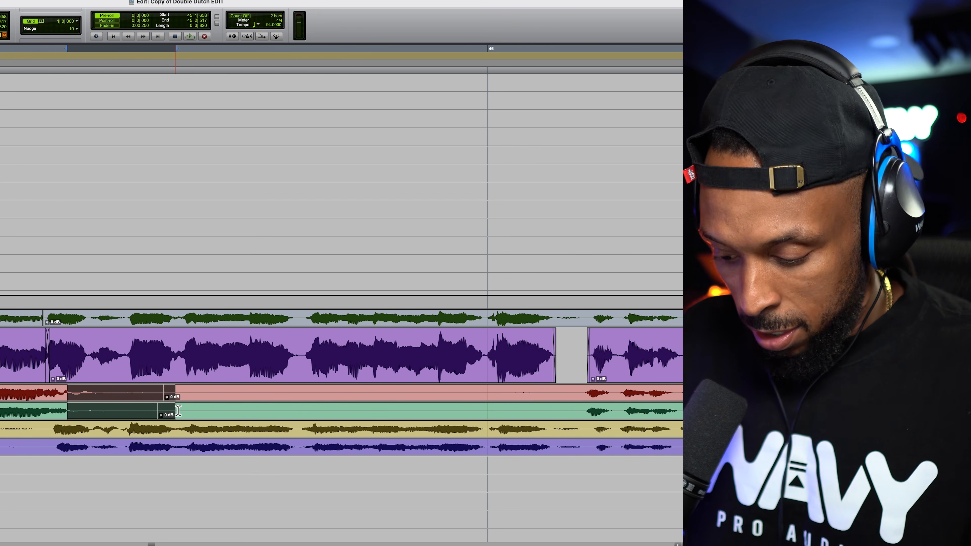
key(Delete)
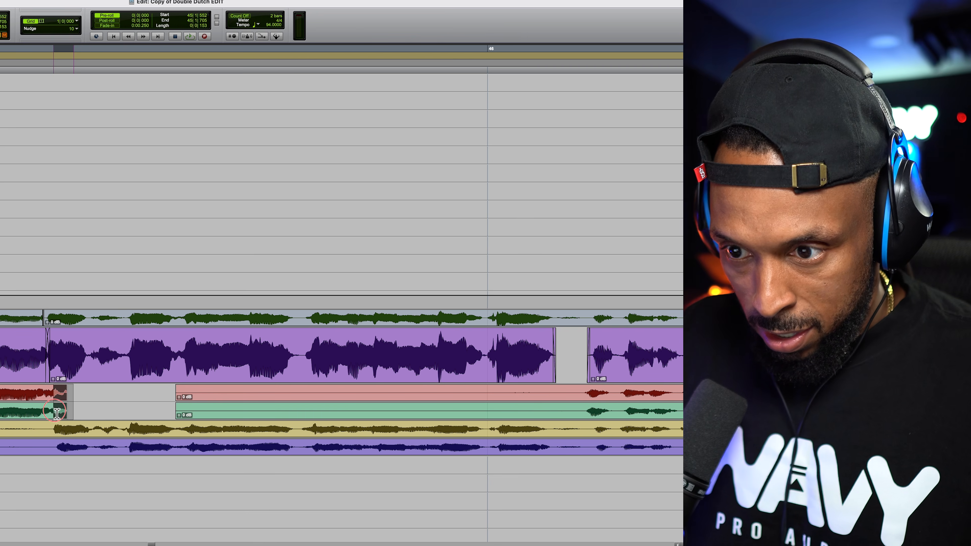
key(Delete)
drag(65, 394, 45, 418)
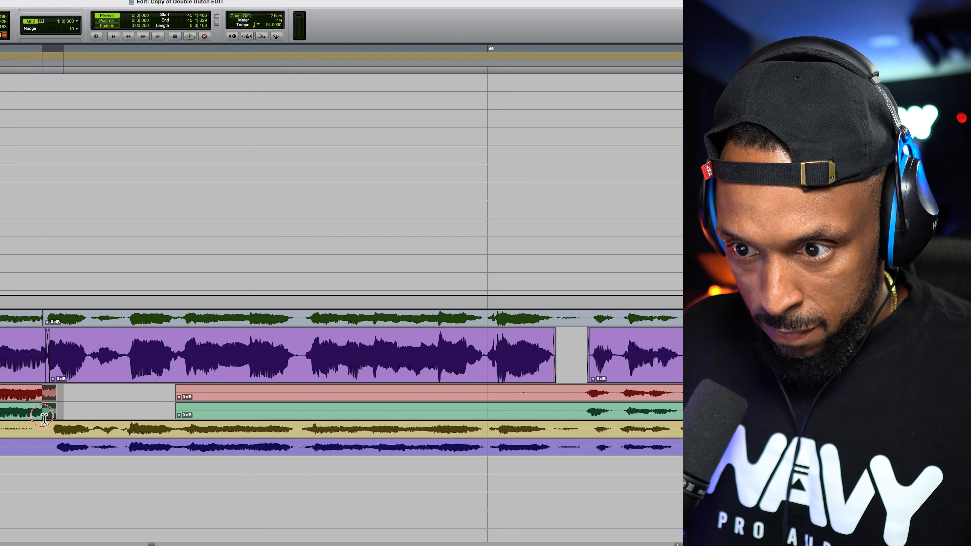
key(super+f)
key(Return)
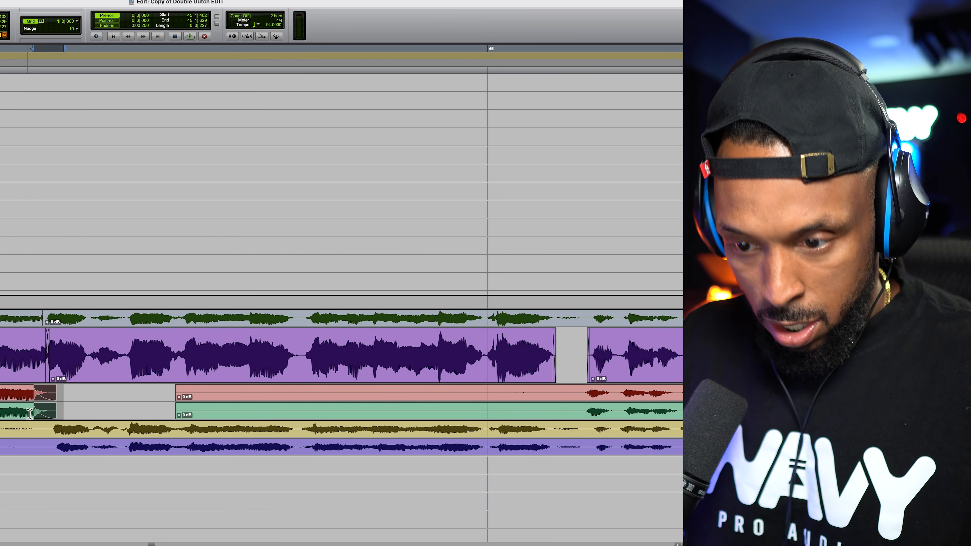
Step: Replay the phrase after bar 44, and delete the red and green noise from after bar 45 to the first word after bar 46
key(r)
key(r)
click(153, 350)
key(space)
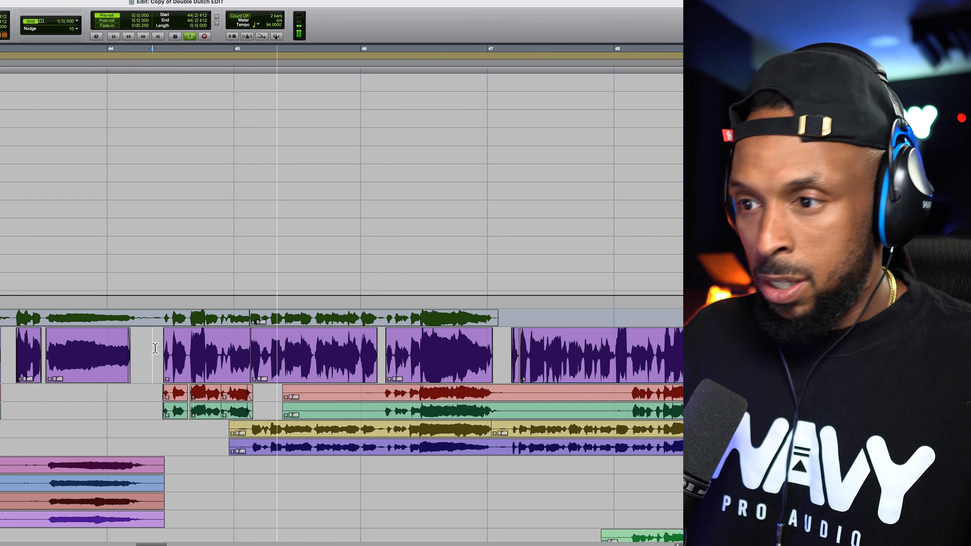
scroll(366, 402, right, 1)
key(space)
drag(262, 394, 379, 415)
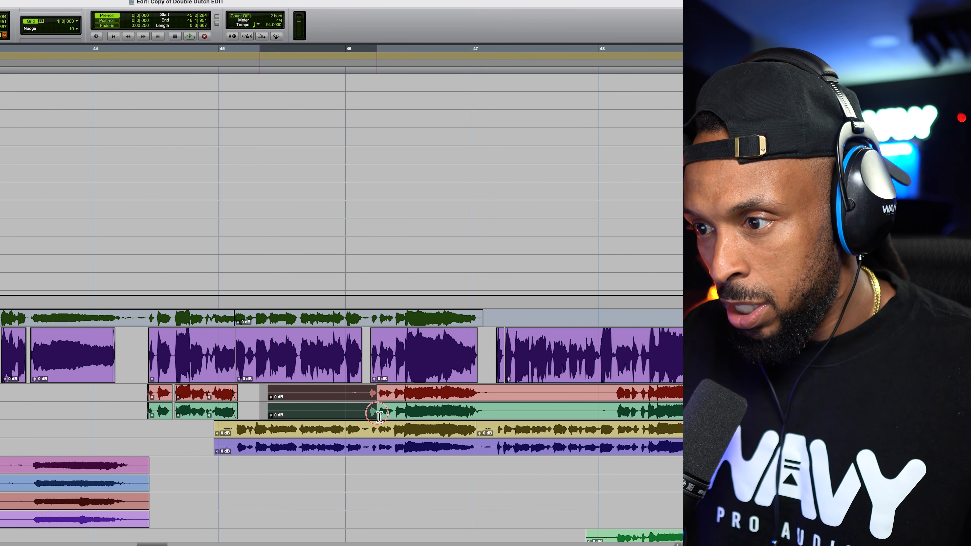
key(Delete)
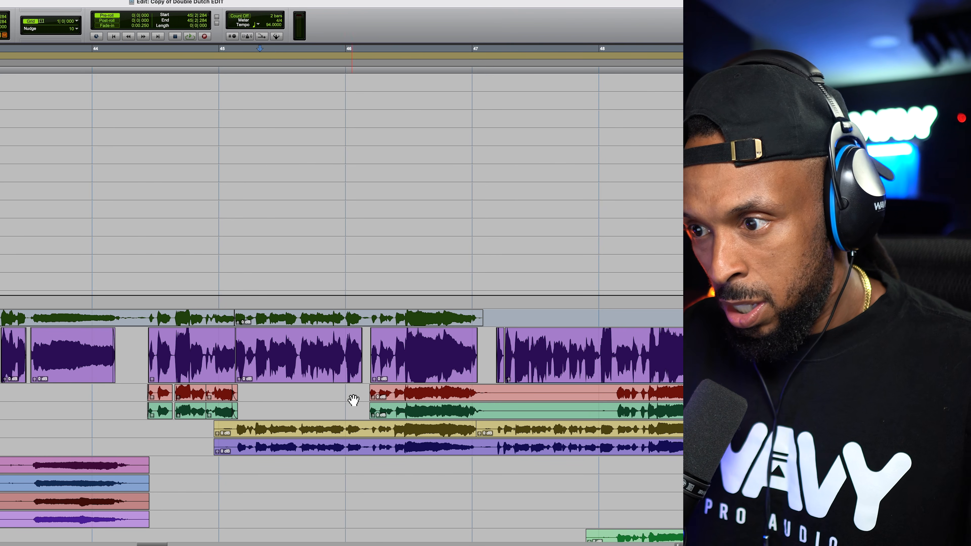
Step: Play the next phrase from around bar 46 and check where its purple, red and green words end near bar 47
key(space)
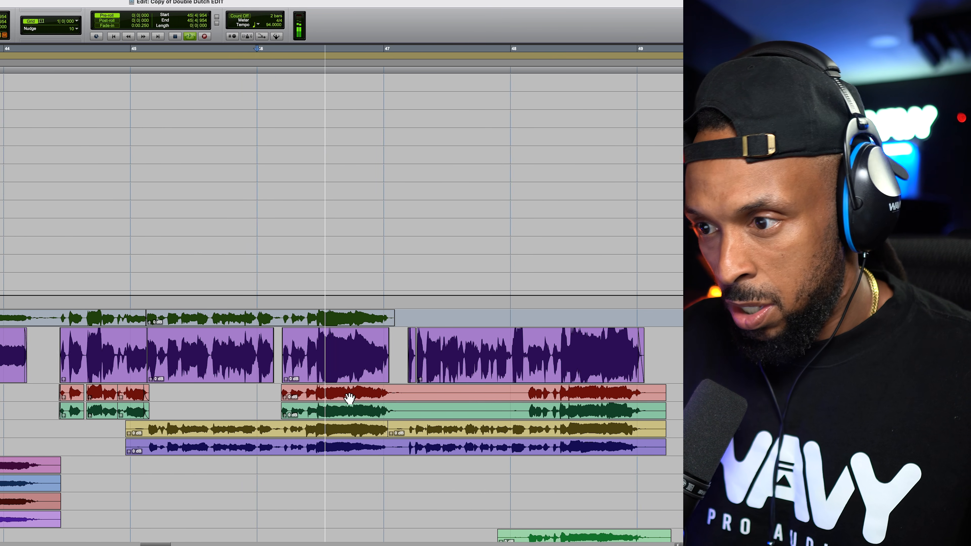
click(308, 393)
key(t)
key(space)
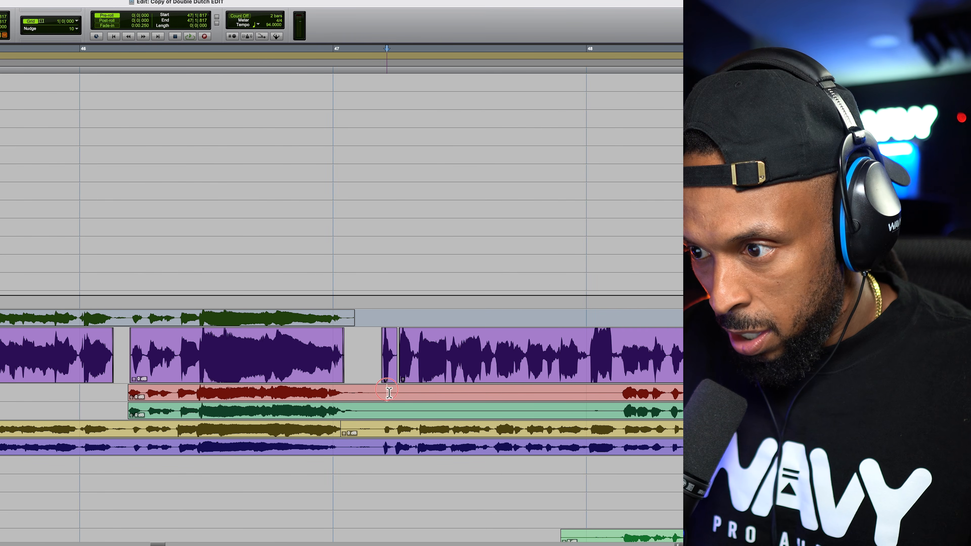
drag(387, 392, 346, 415)
click(329, 392)
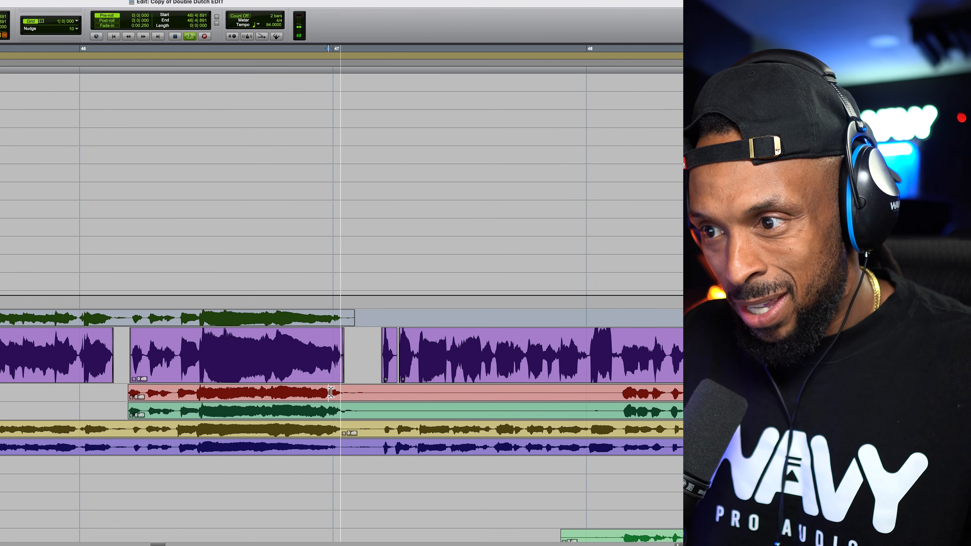
click(332, 343)
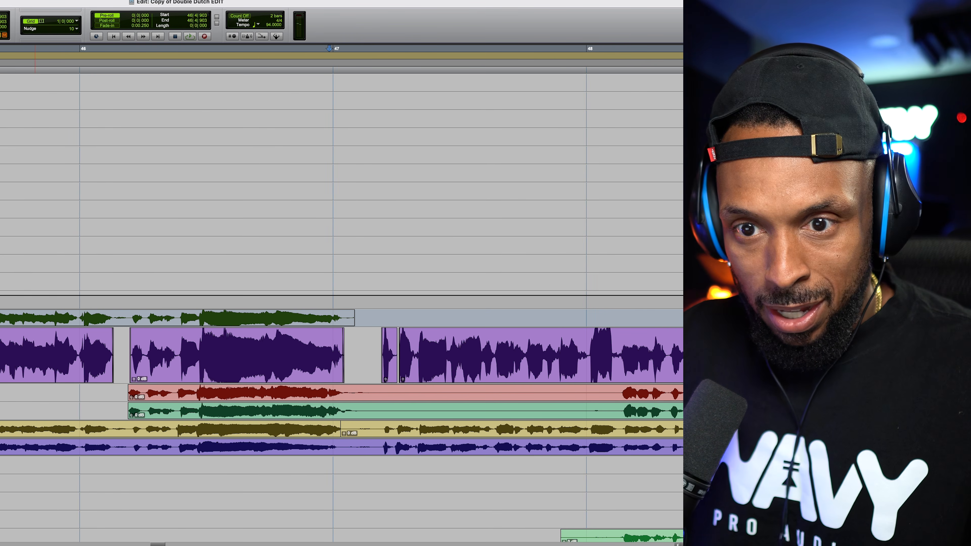
key(space)
key(space)
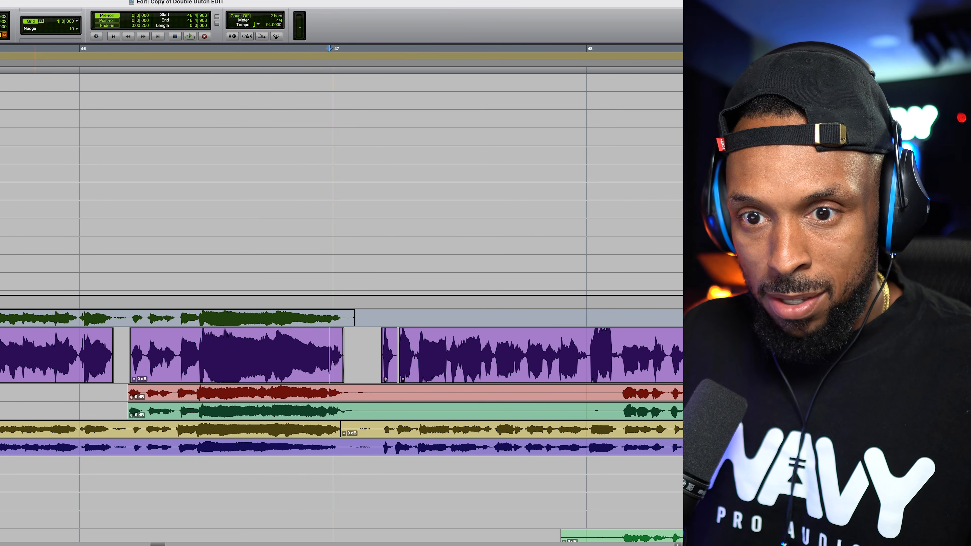
Step: Delete the noise after the red and green words end near bar 47 and fade out both clip ends
drag(380, 393, 344, 417)
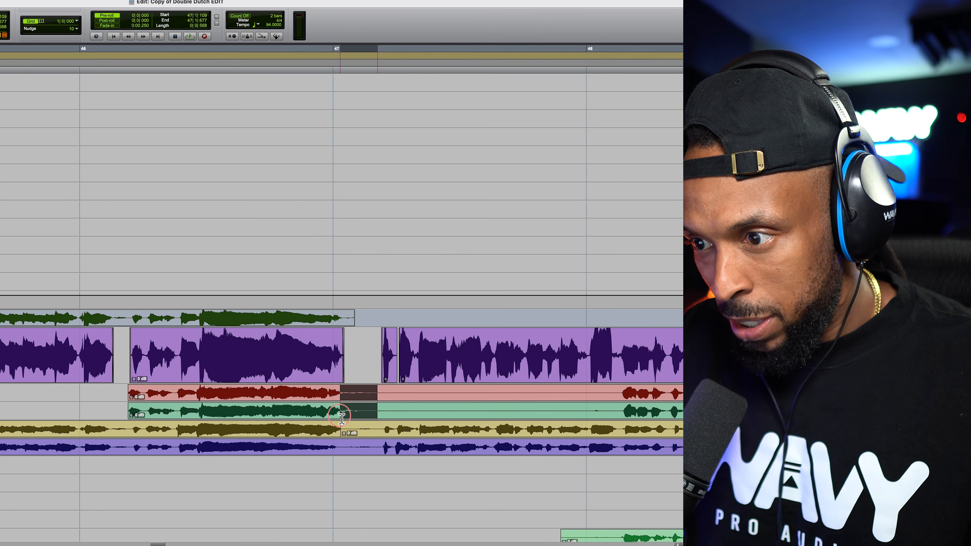
key(Delete)
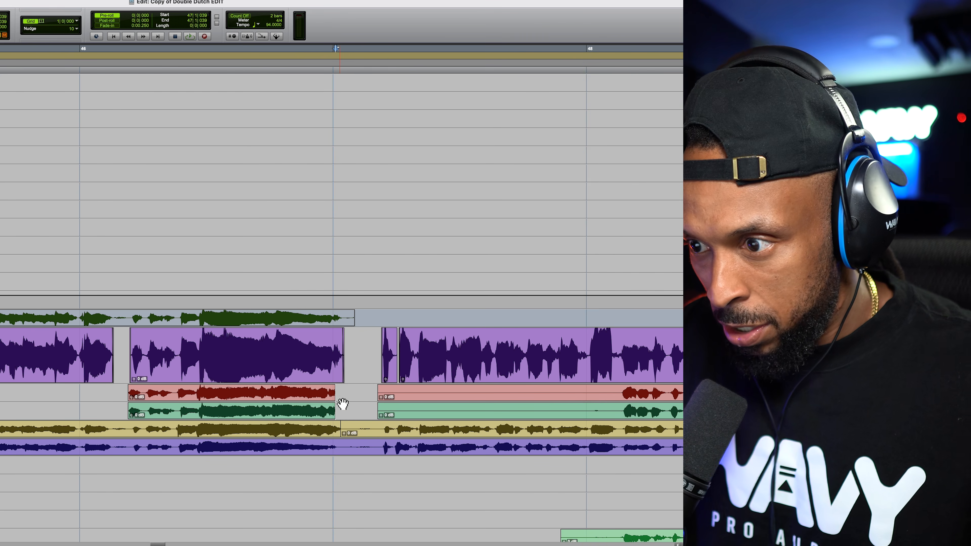
key(super+f)
key(Return)
Step: Replay the phrase after bar 46, and move its whole red clip slightly later to line up with the purple lead
click(120, 346)
key(space)
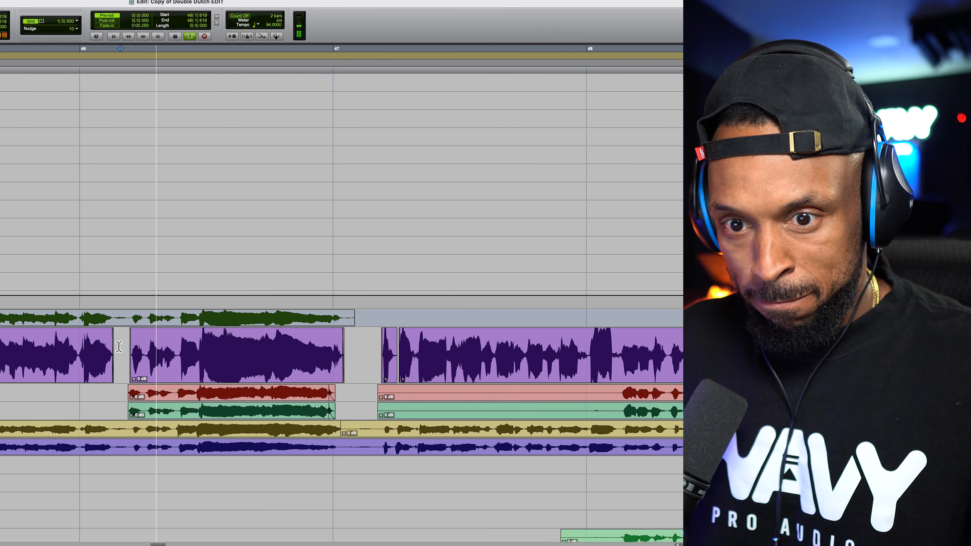
key(space)
key(space)
key(super+])
key(super+])
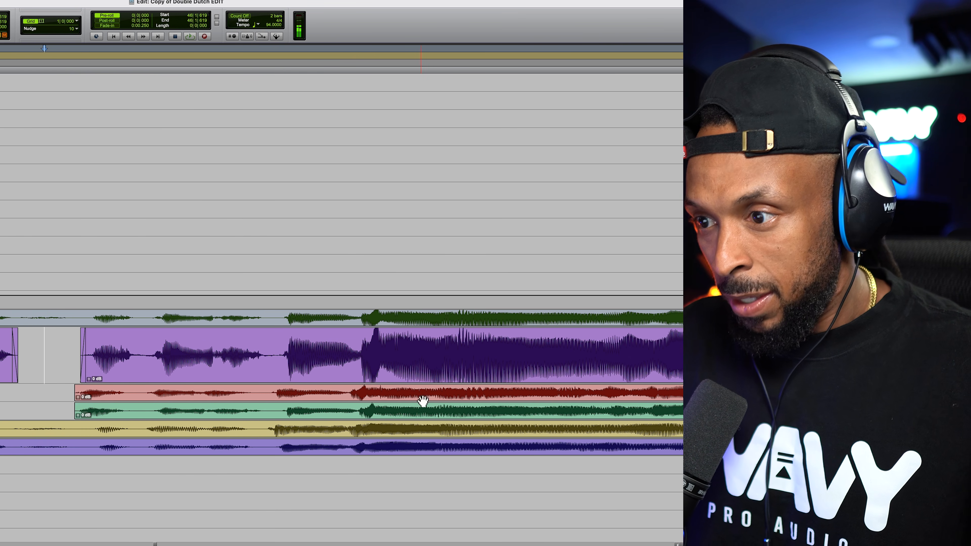
scroll(368, 411, right, 2)
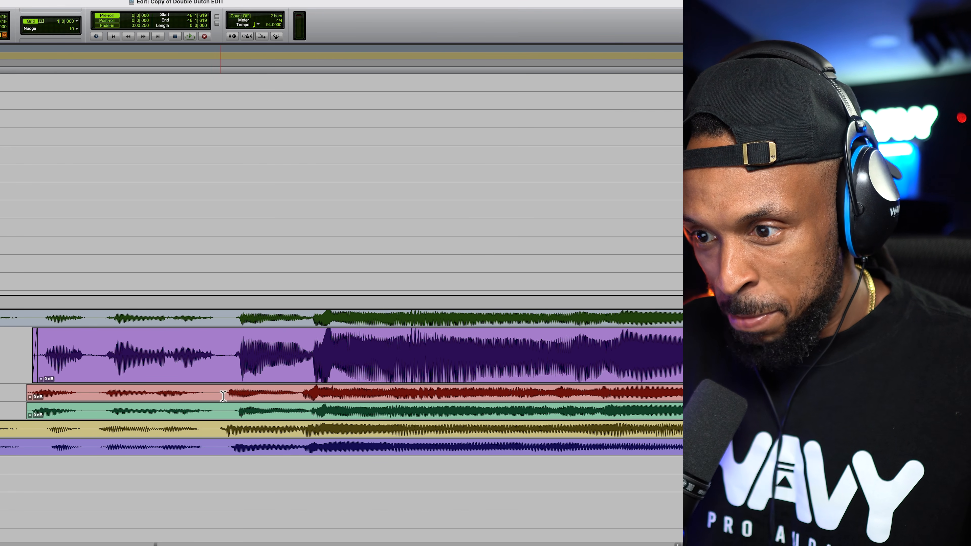
double_click(214, 398)
scroll(225, 402, left, 2)
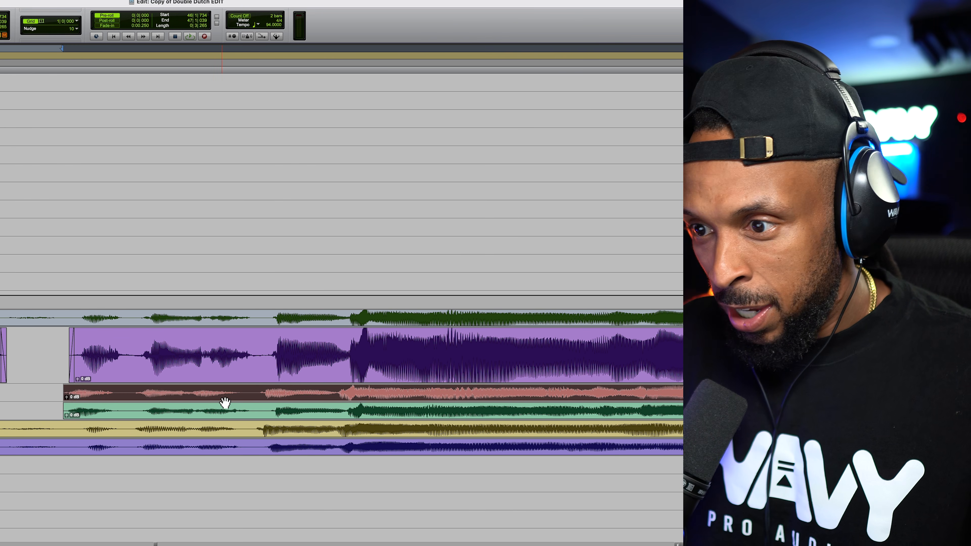
drag(251, 399, 260, 401)
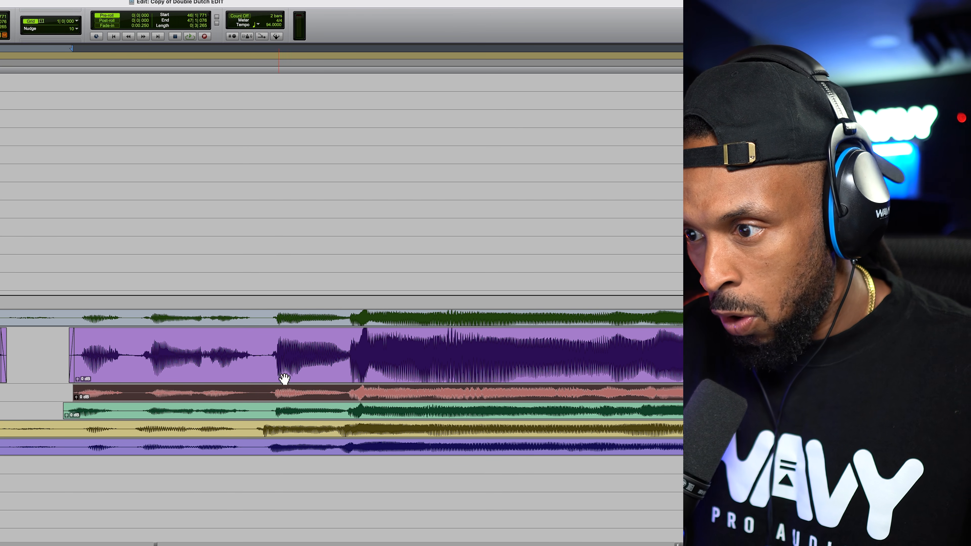
Step: Separate the first word of the green clip after bar 46 and move it slightly later to match the purple lead
click(266, 417)
click(126, 412)
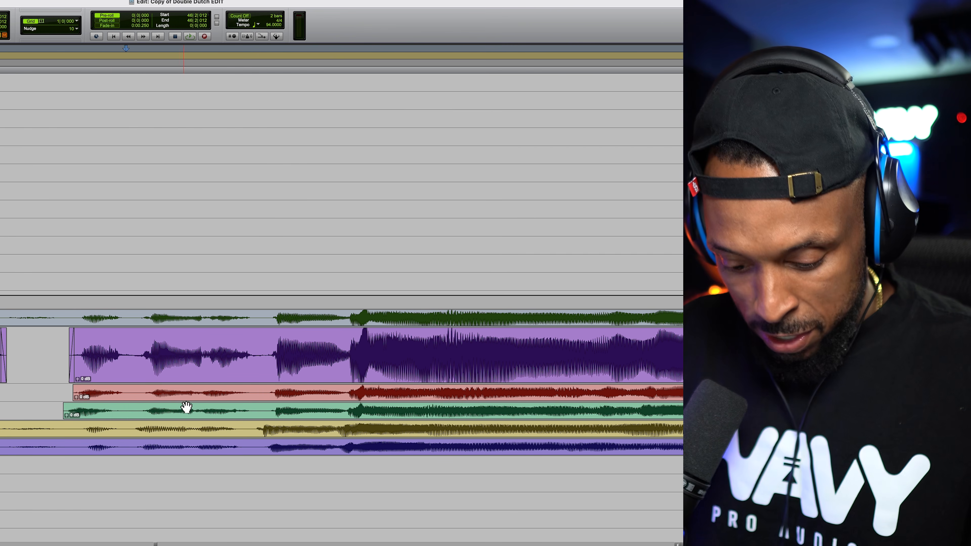
drag(92, 416, 101, 417)
scroll(57, 363, left, 5)
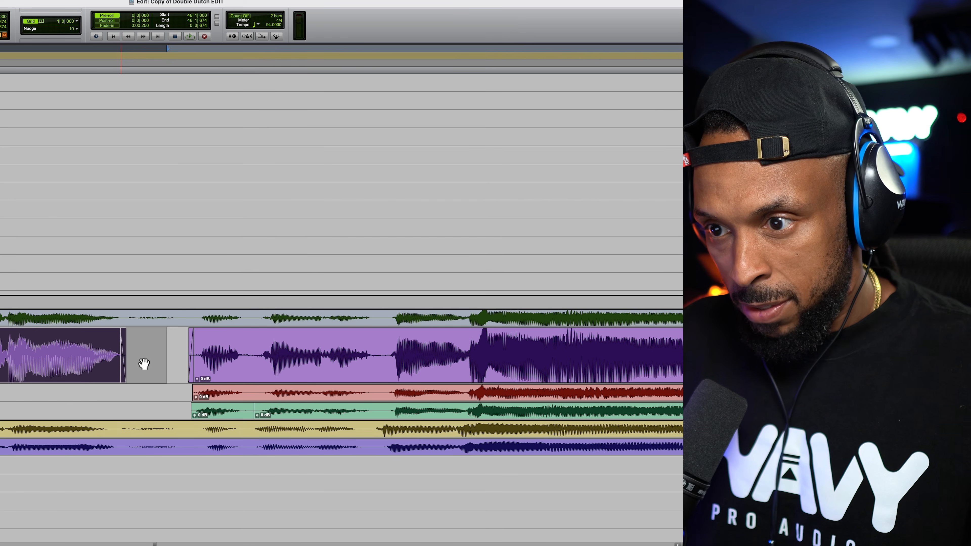
Step: Replay the aligned red and green phrase from just before its first word after bar 46
click(155, 340)
key(space)
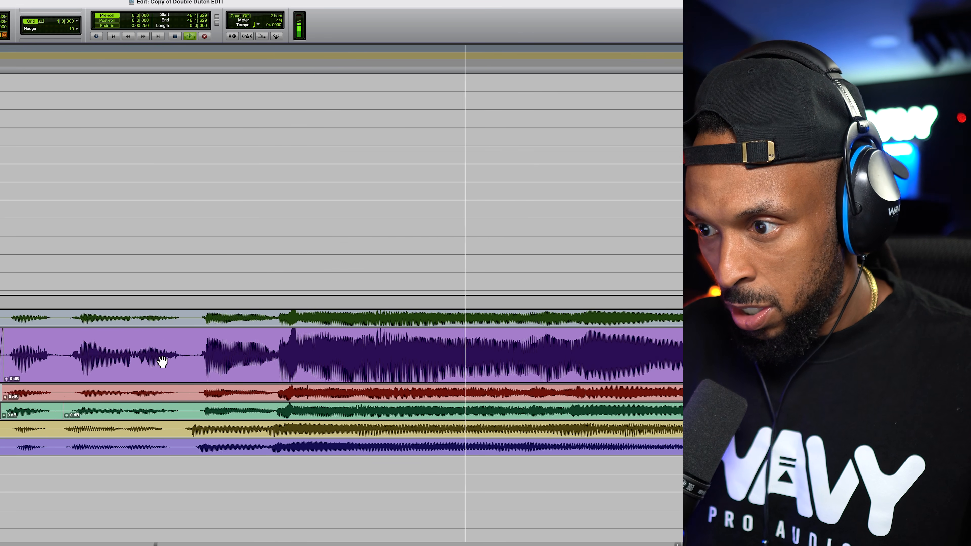
key(r)
key(r)
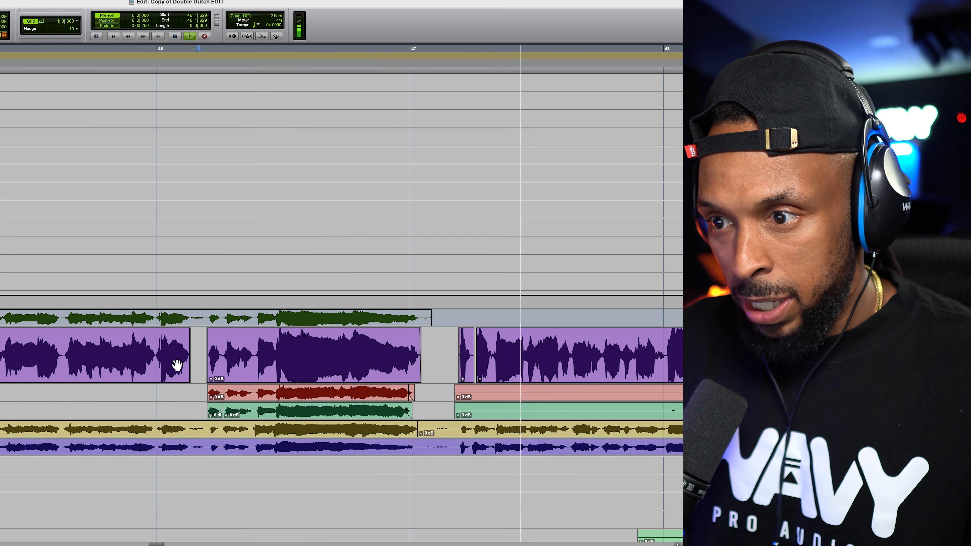
key(space)
click(197, 355)
key(space)
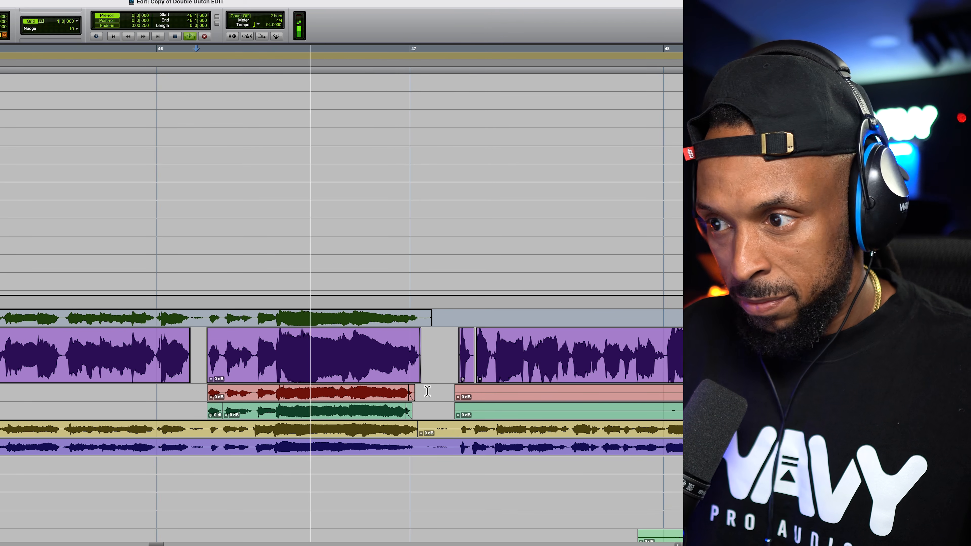
Step: Trim the purple clip's end near bar 47 back to where the doubles end, and replay the phrase from just before it
drag(419, 361, 413, 368)
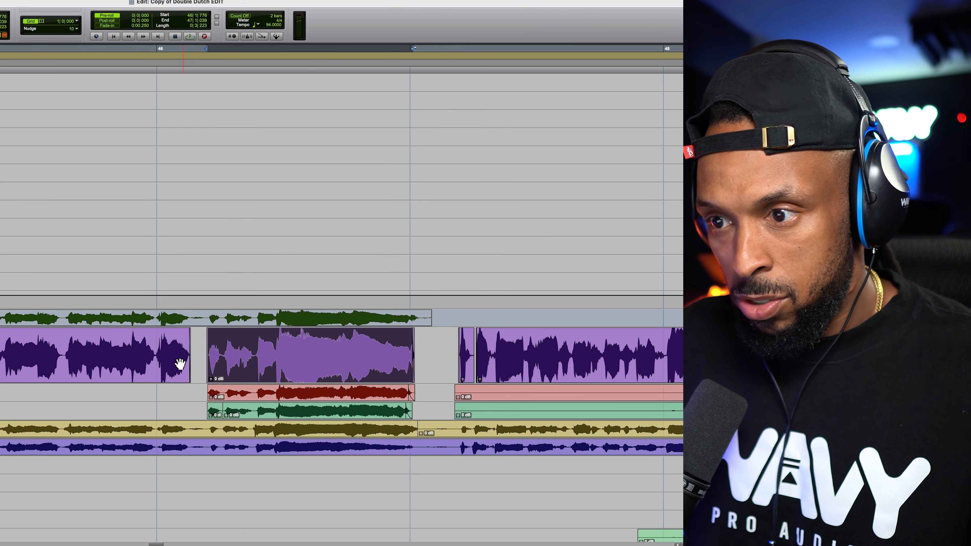
drag(205, 348, 156, 348)
key(space)
click(200, 349)
key(space)
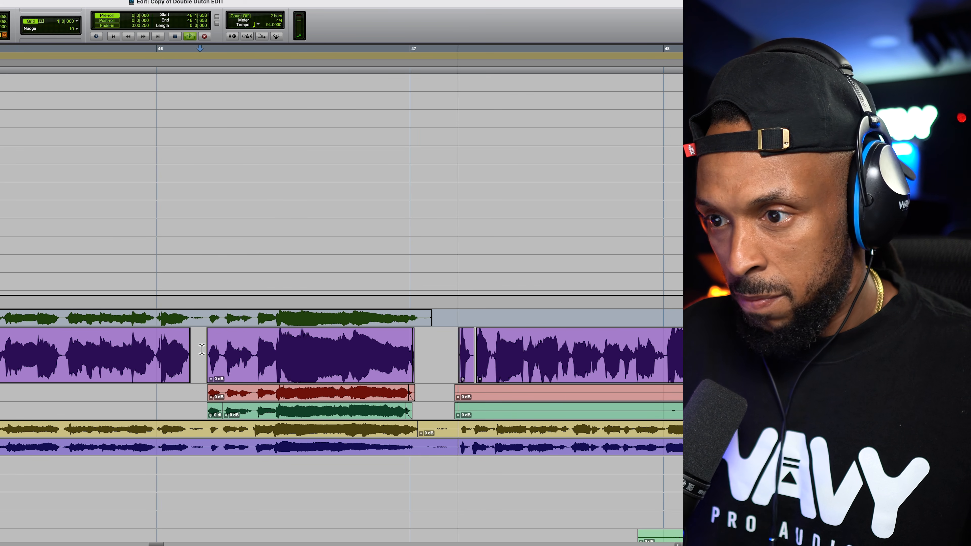
key(space)
key(space)
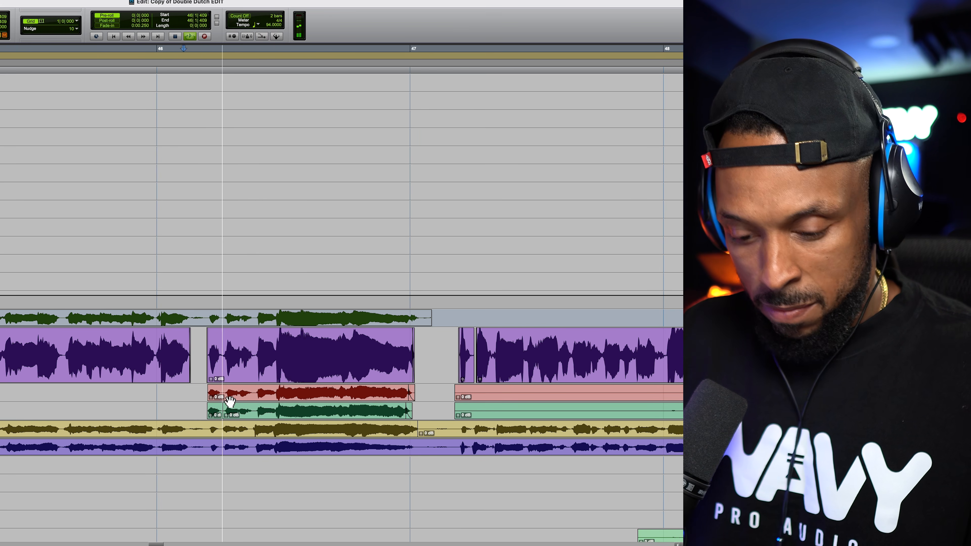
Step: Add a standard, equal-gain fade-in to the starts of the red and green clips after bar 46, and replay the phrase
key(t)
key(t)
key(space)
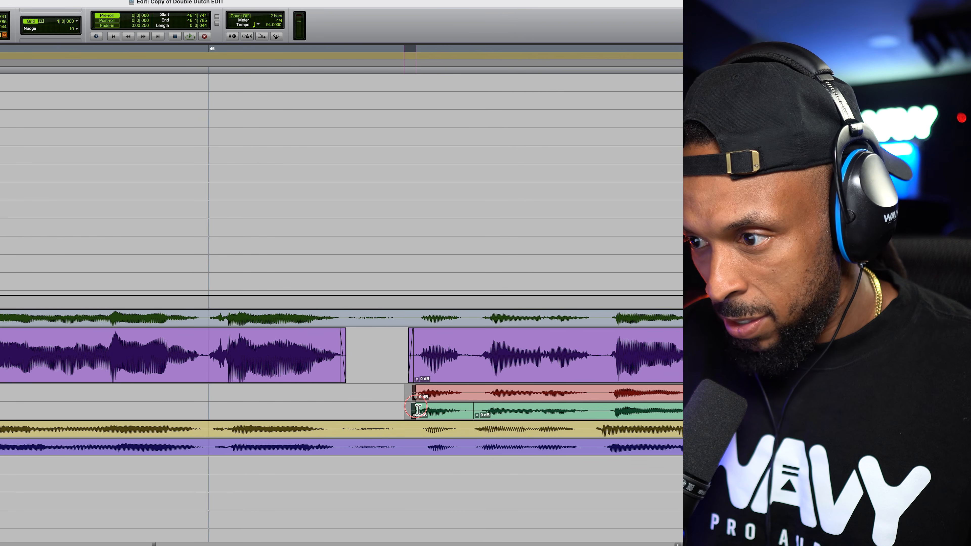
key(super+f)
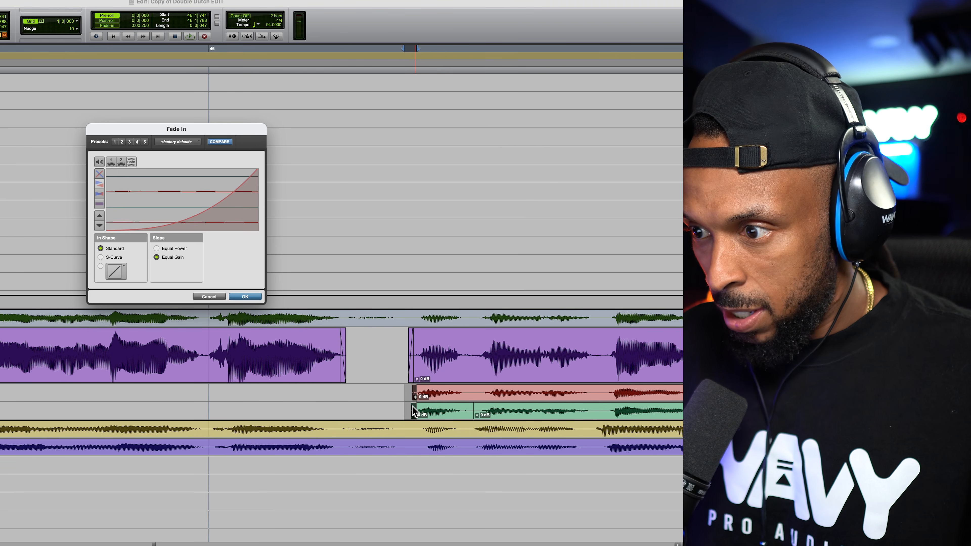
key(Return)
key(space)
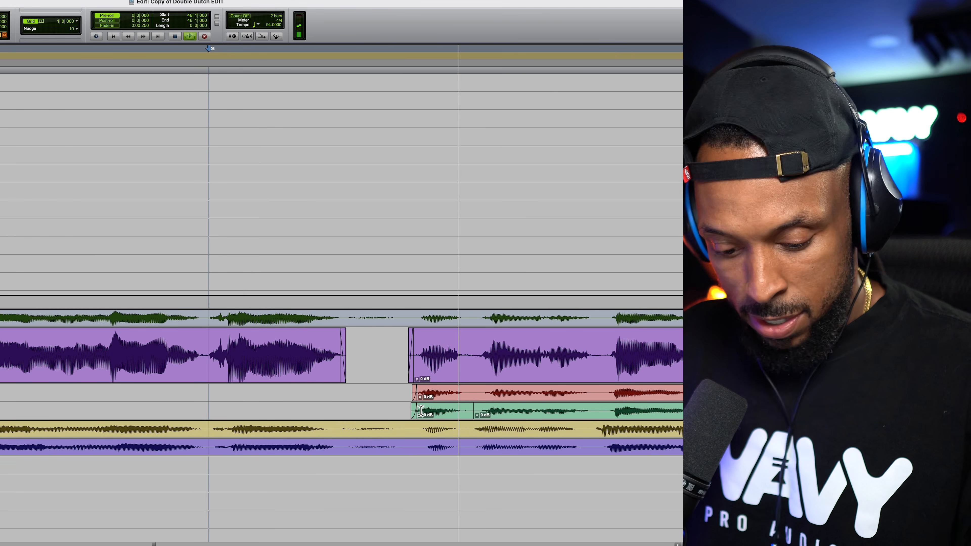
key(r)
key(r)
key(r)
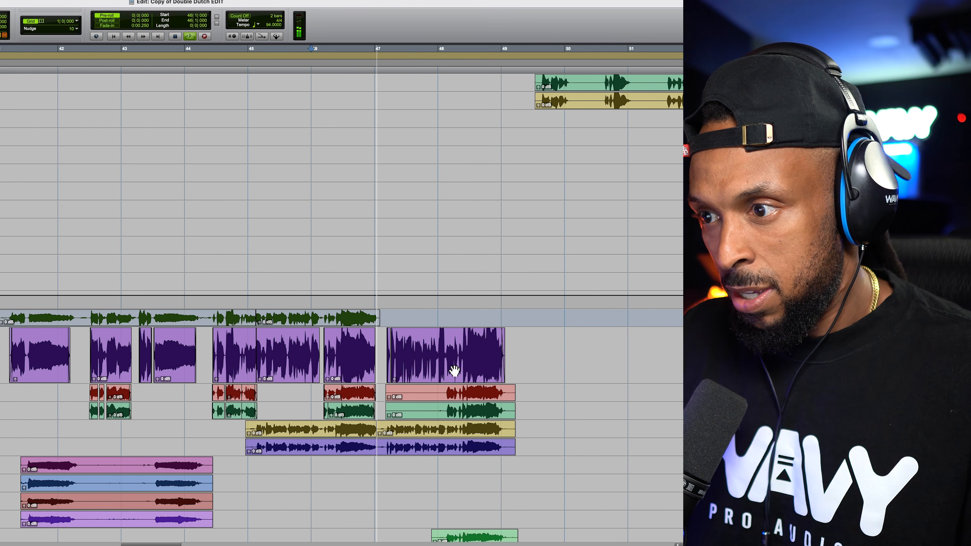
key(space)
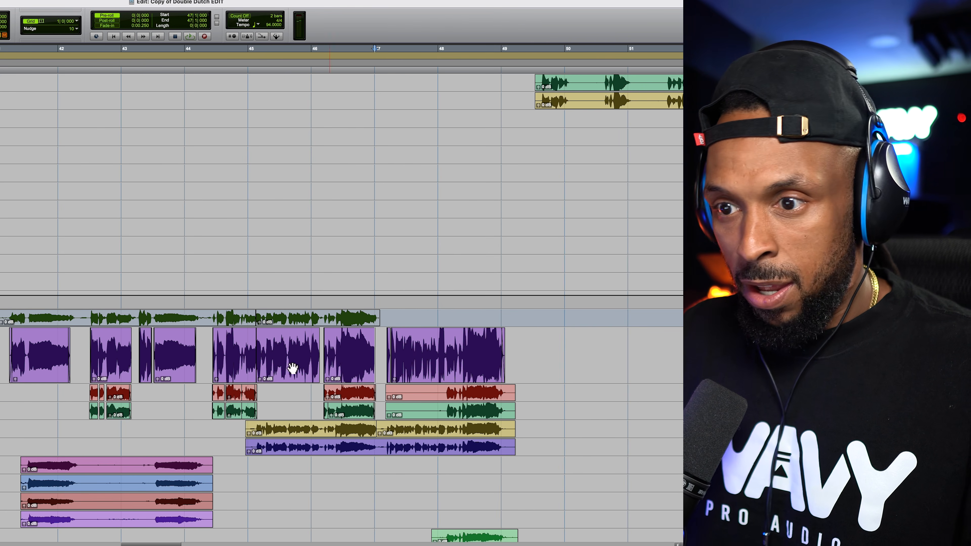
Step: Delete the empty red and green audio from after bar 47 up to the words that start after bar 48
scroll(341, 306, up, 5)
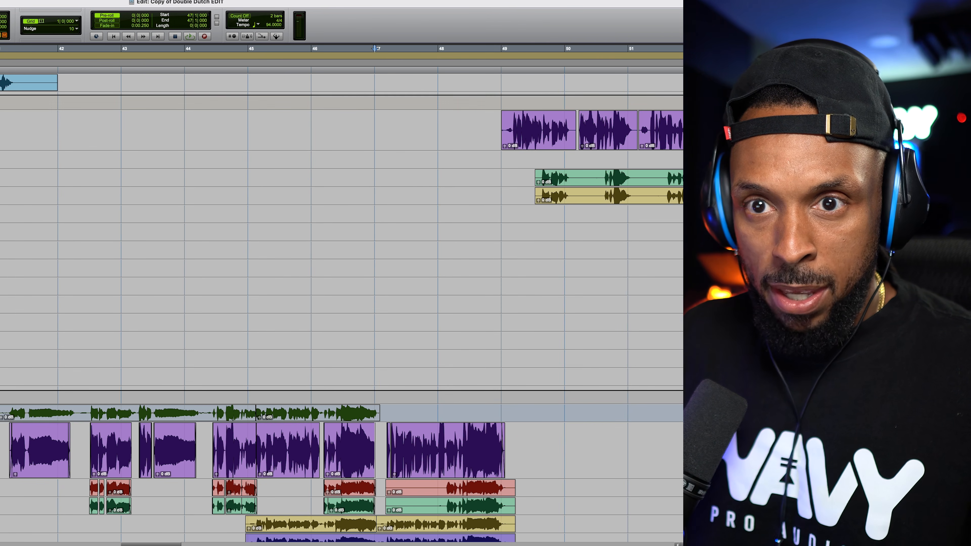
scroll(341, 308, up, 2)
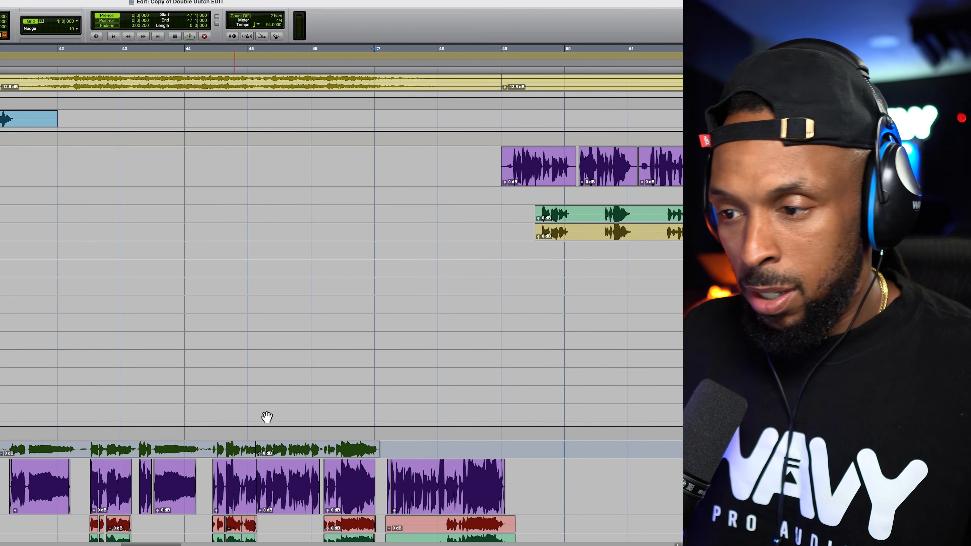
scroll(268, 418, down, 7)
drag(384, 393, 444, 410)
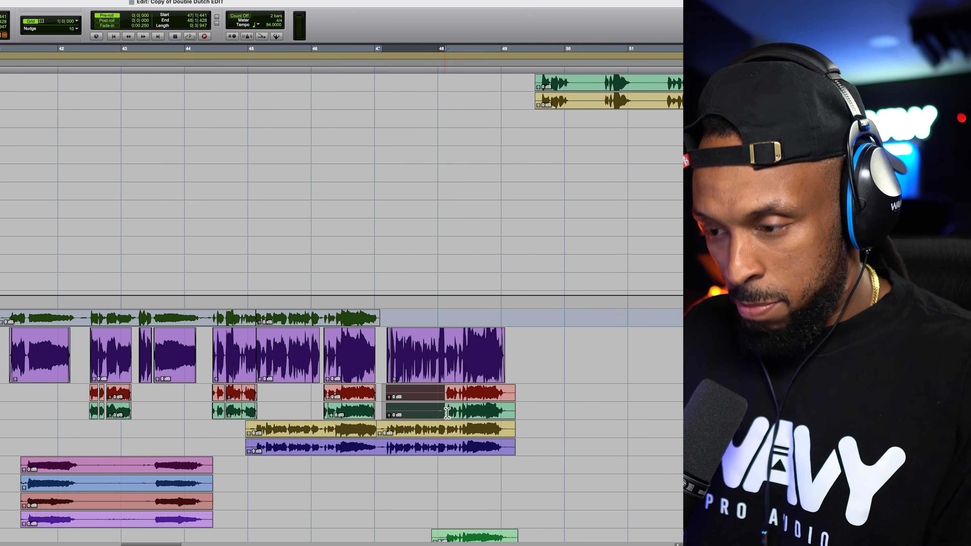
key(Delete)
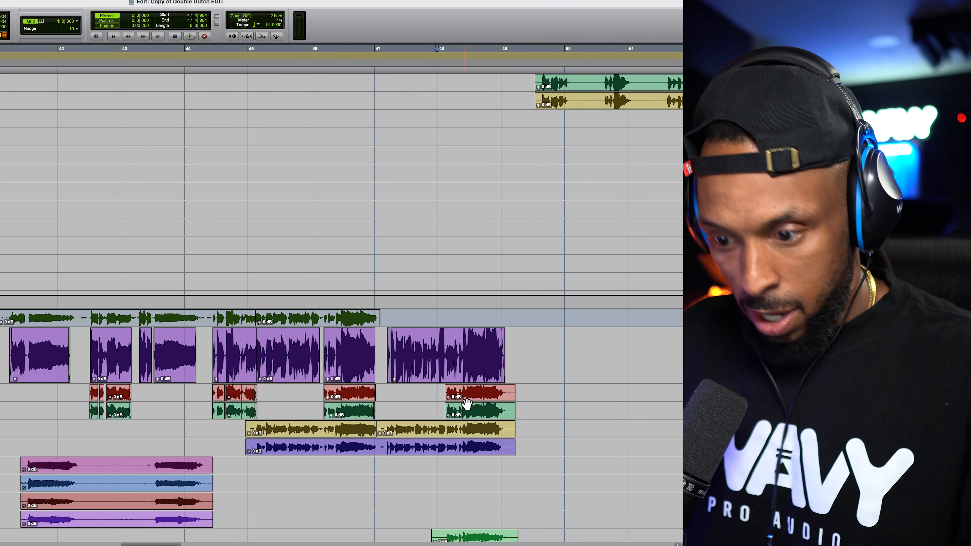
Step: Trim the remaining silence right before the first red and green words after bar 48
alt+scroll(466, 405, up, 5)
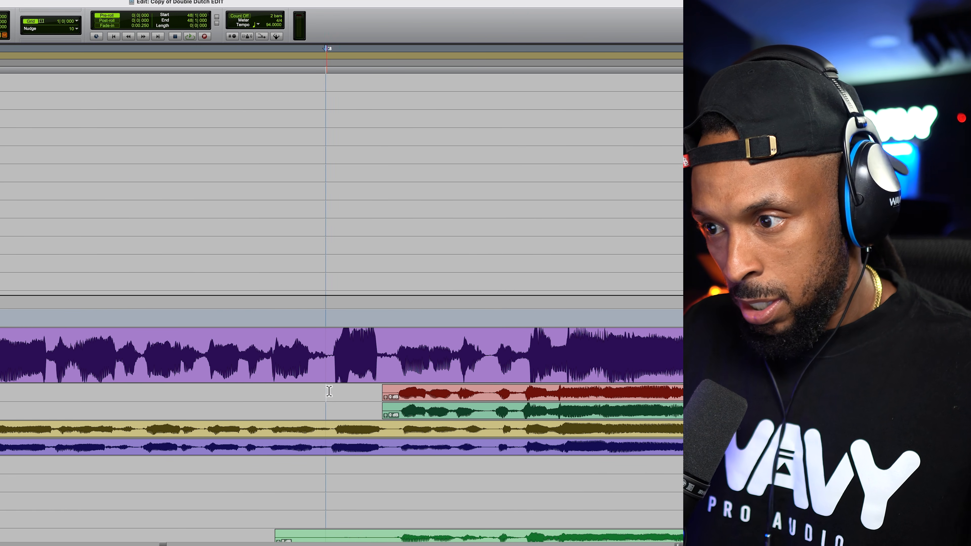
key(space)
scroll(332, 401, right, 2)
drag(308, 393, 339, 416)
key(Delete)
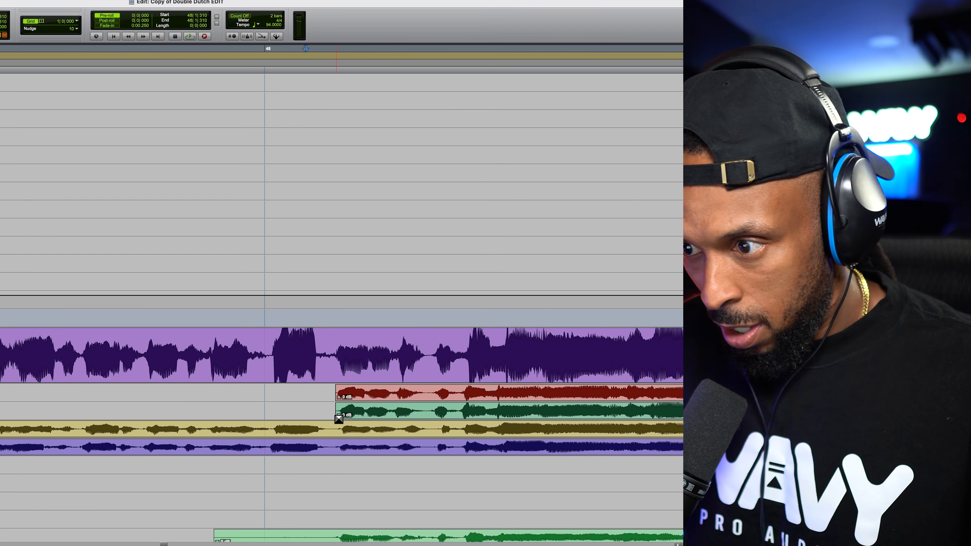
Step: Separate the first words of the red clip after bar 48 and move them slightly later to match the purple lead, playing the result
click(380, 415)
key(t)
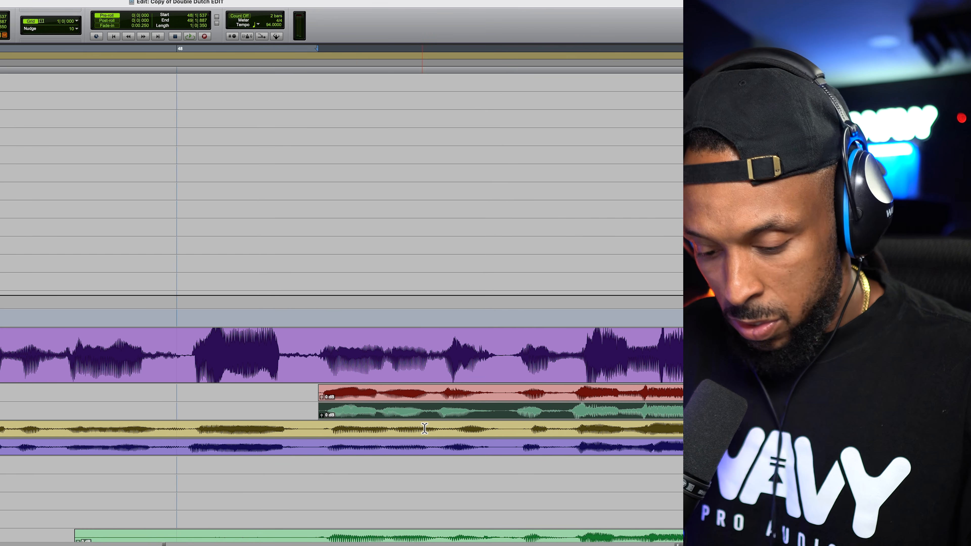
key(t)
scroll(424, 429, right, 5)
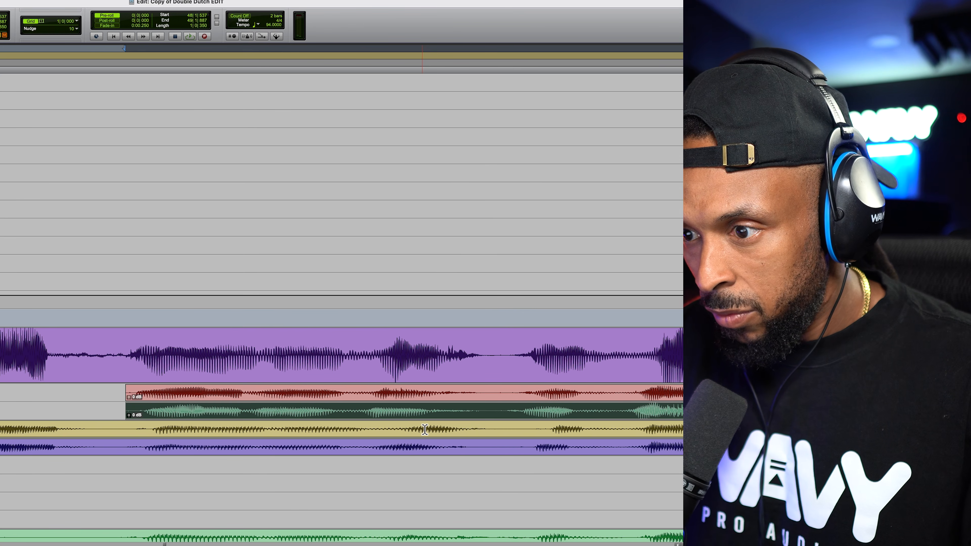
key(r)
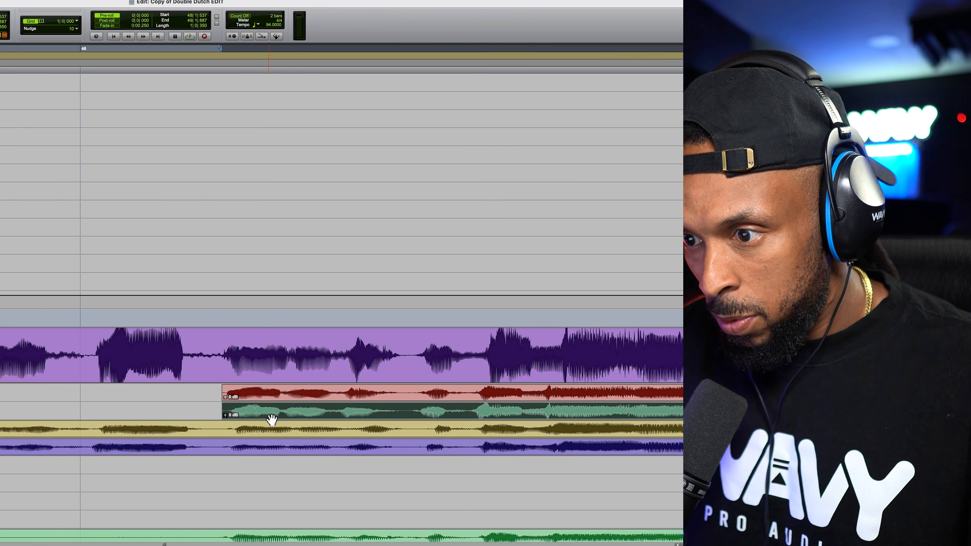
click(408, 394)
click(341, 398)
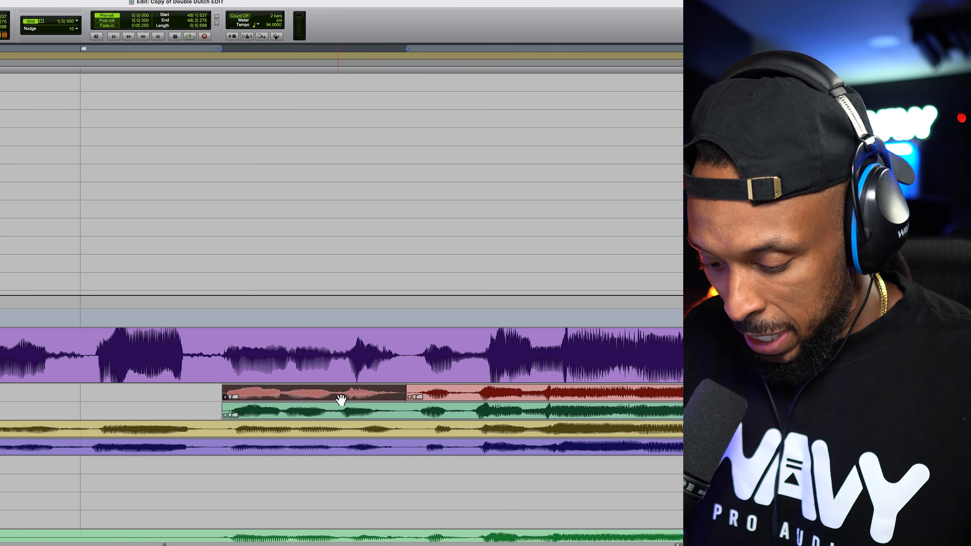
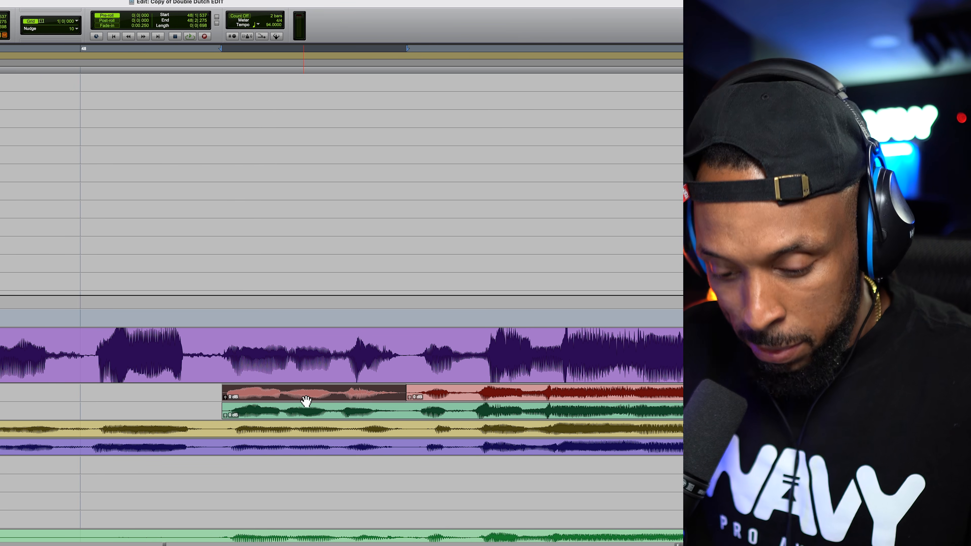
key(t)
key(t)
drag(387, 398, 398, 398)
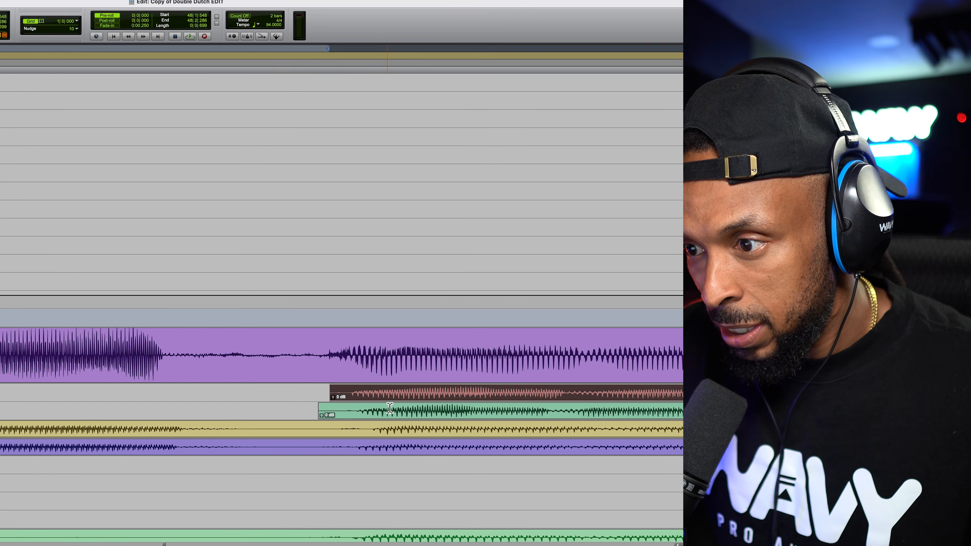
click(277, 391)
key(space)
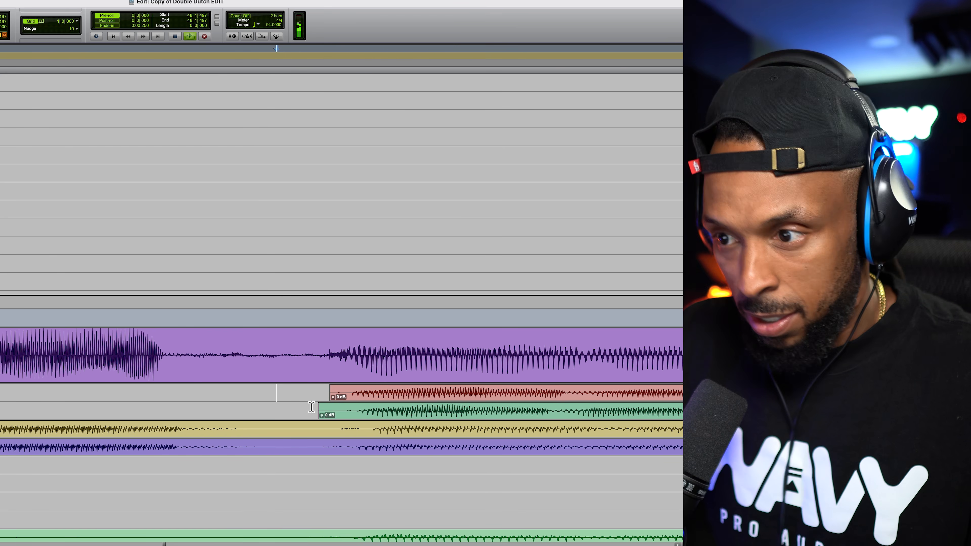
Step: Delete the noise after the last words near bar 49 on the red, green, yellow and lower purple clips, and fade out their ends
key(r)
key(r)
key(r)
key(r)
drag(594, 397, 532, 454)
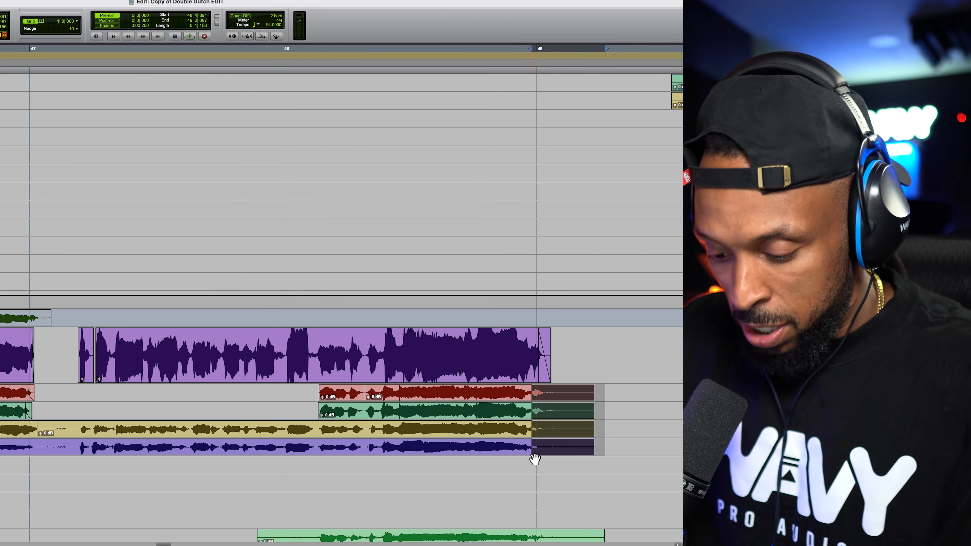
key(BackSpace)
drag(542, 395, 524, 452)
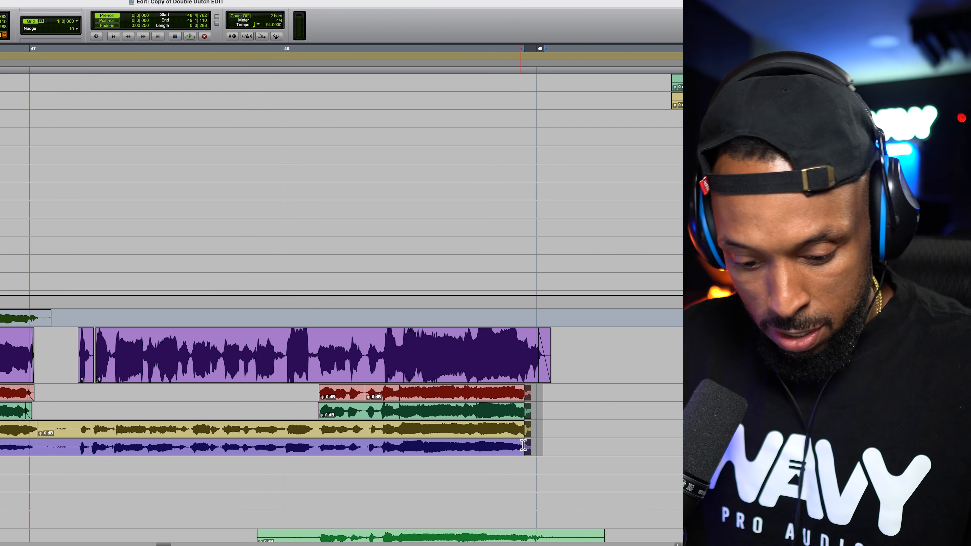
key(super+f)
key(Return)
Step: Trim the red and green clip starts after bar 48 to one common point and add a fade-in to both
click(310, 394)
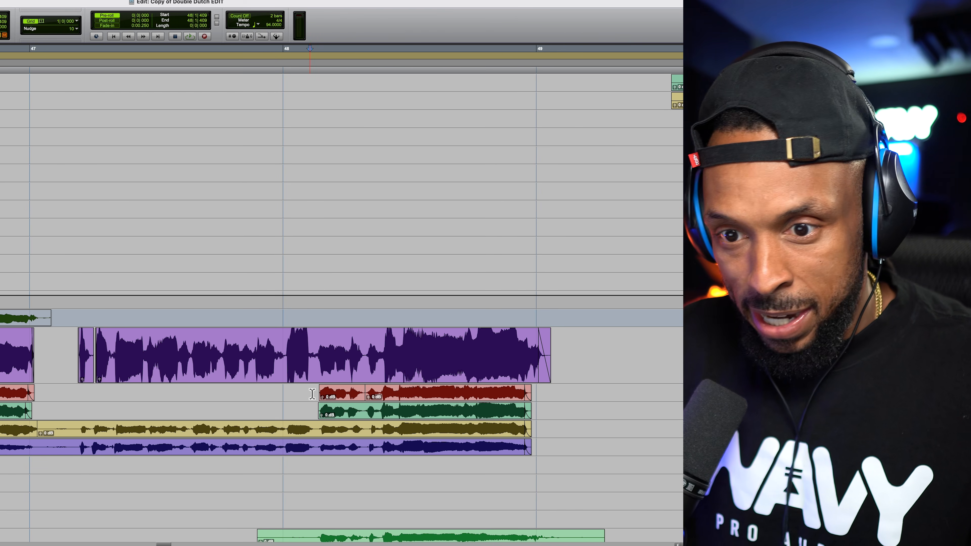
key(super+])
key(super+])
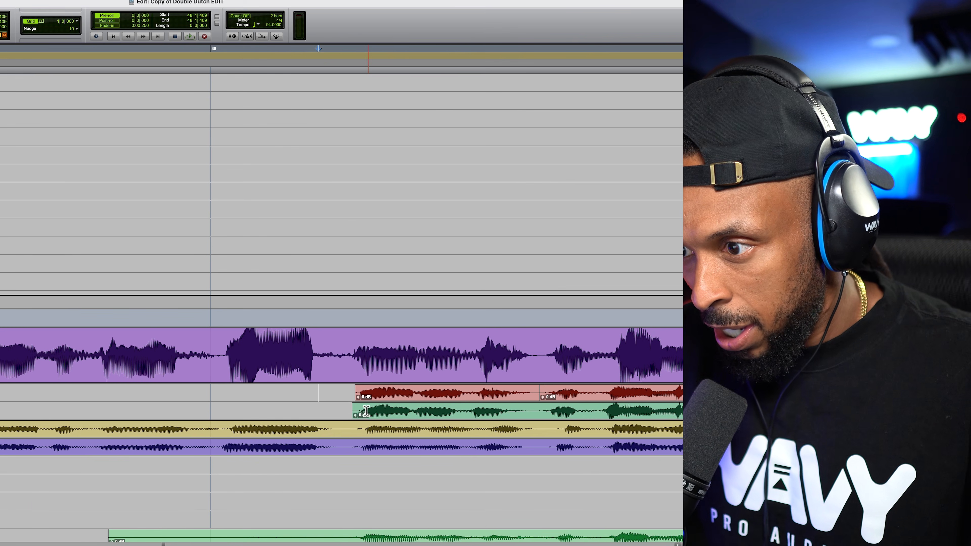
drag(342, 395, 359, 415)
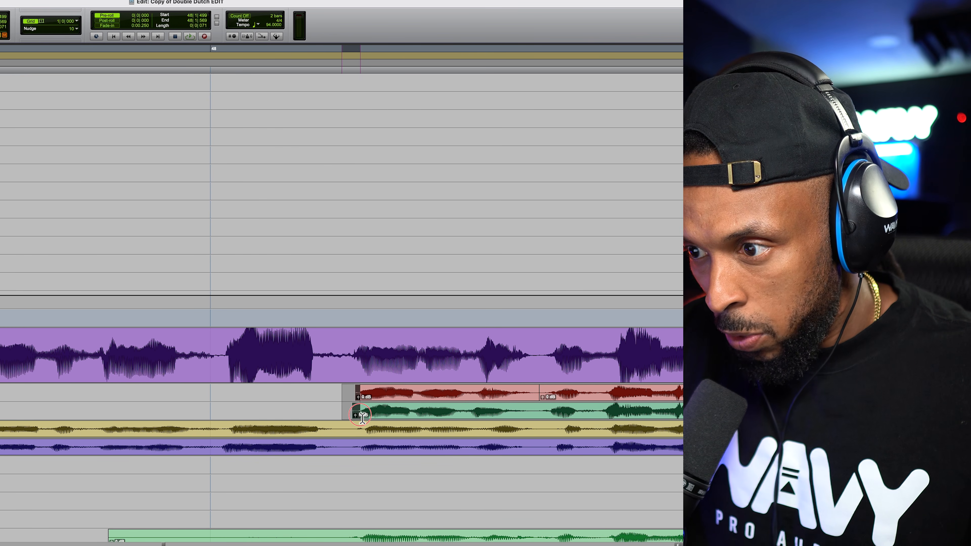
key(Delete)
drag(342, 392, 366, 414)
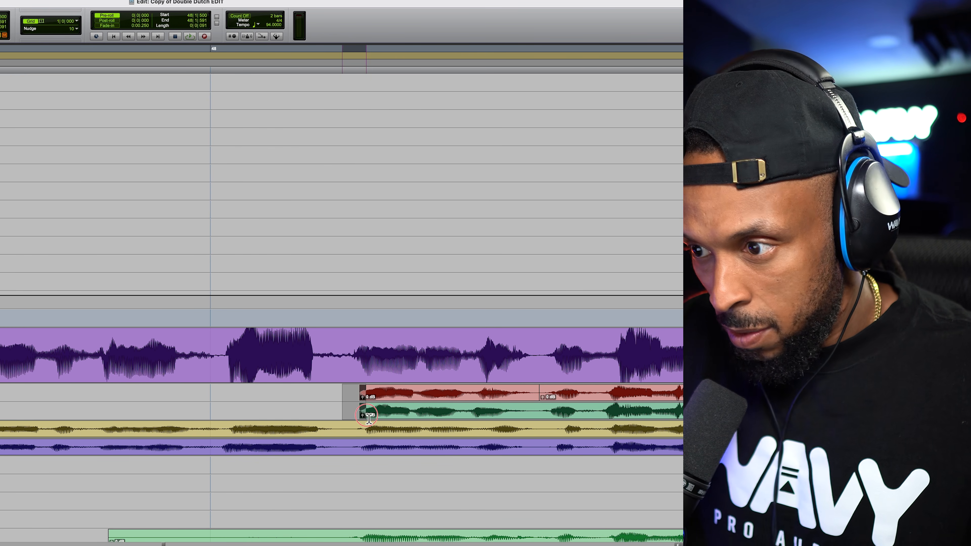
key(super+f)
key(Return)
Step: Replay the edited red and green phrase from bar 48 and check the split between the two red clips
click(228, 396)
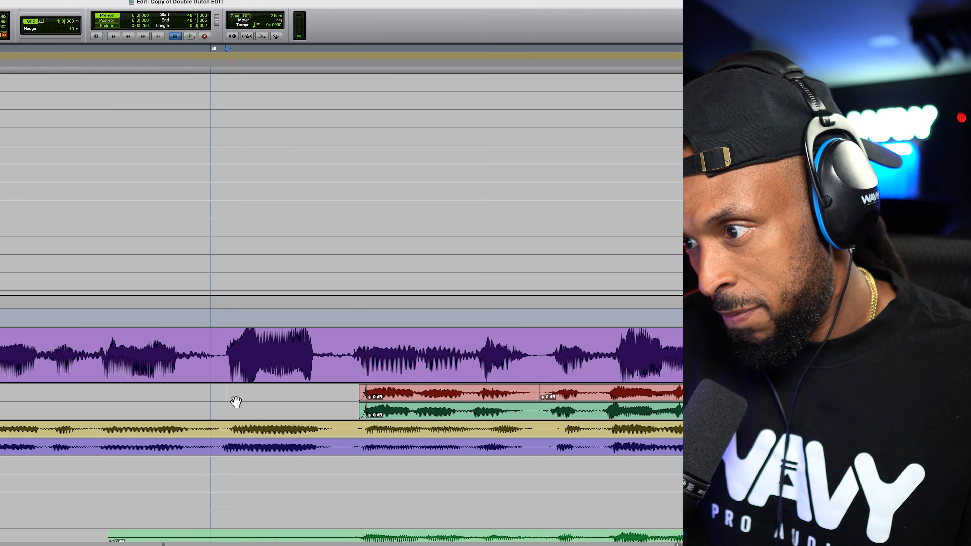
click(228, 397)
key(space)
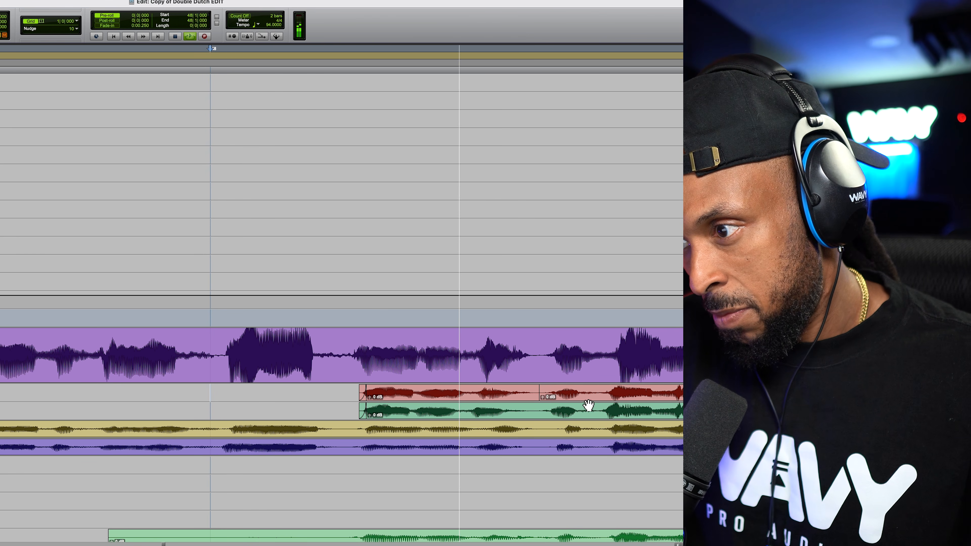
key(space)
drag(539, 395, 545, 402)
key(r)
key(r)
key(r)
key(r)
key(r)
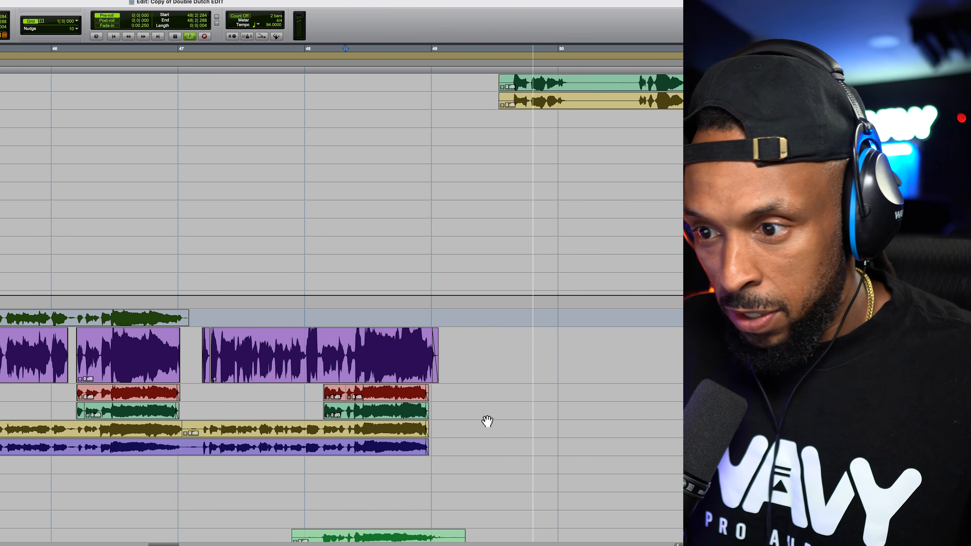
Step: Play the doubles around bar 45 and delete the noise before the first words of the yellow and lower purple clips
click(216, 435)
scroll(215, 437, down, 5)
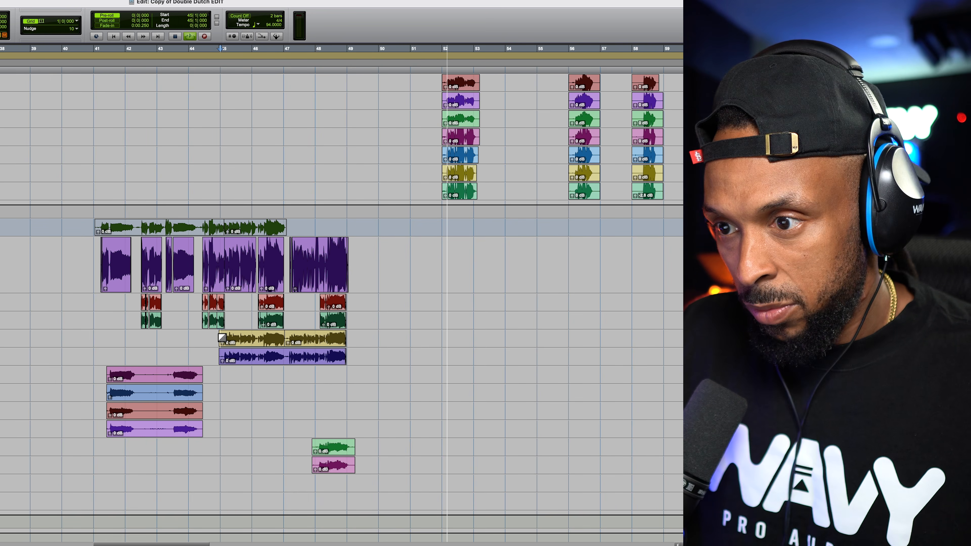
click(218, 339)
key(t)
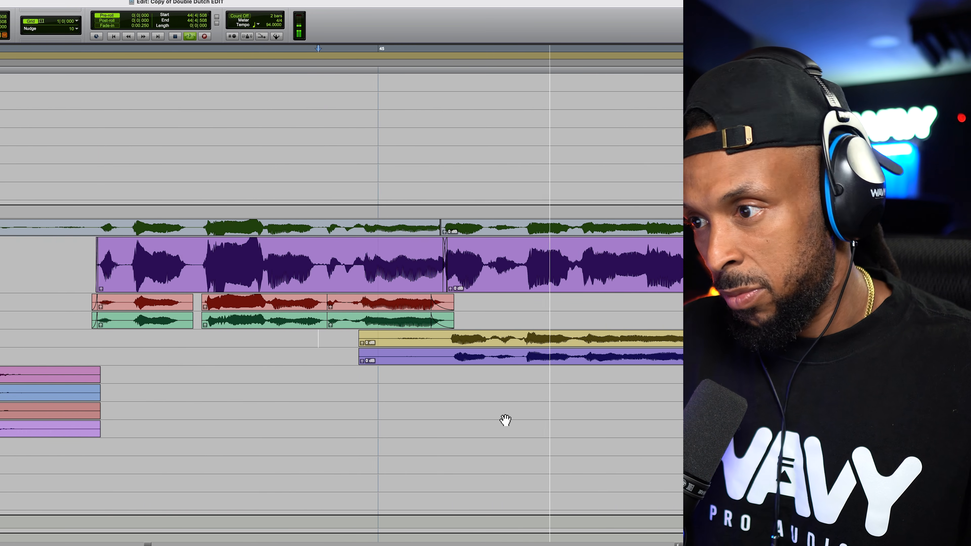
scroll(503, 421, right, 2)
key(r)
key(space)
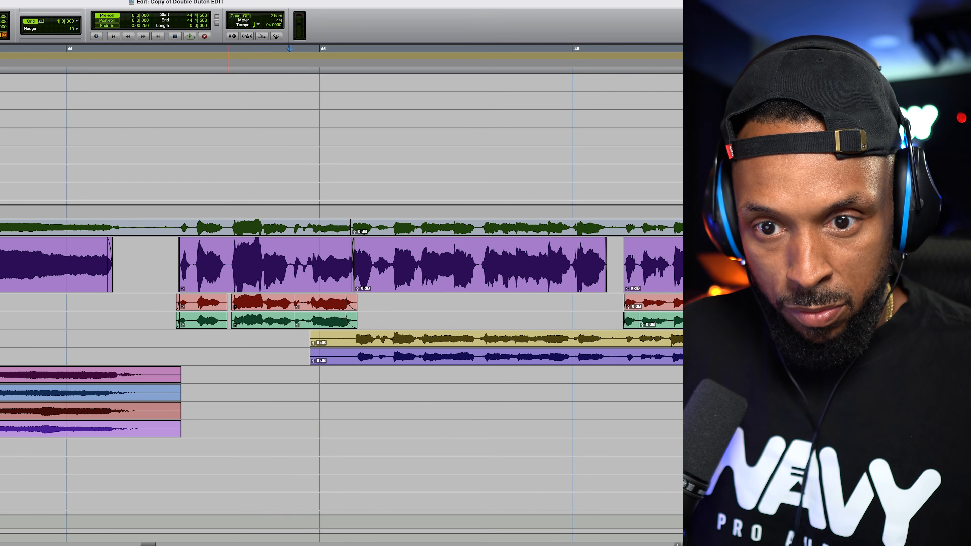
key(space)
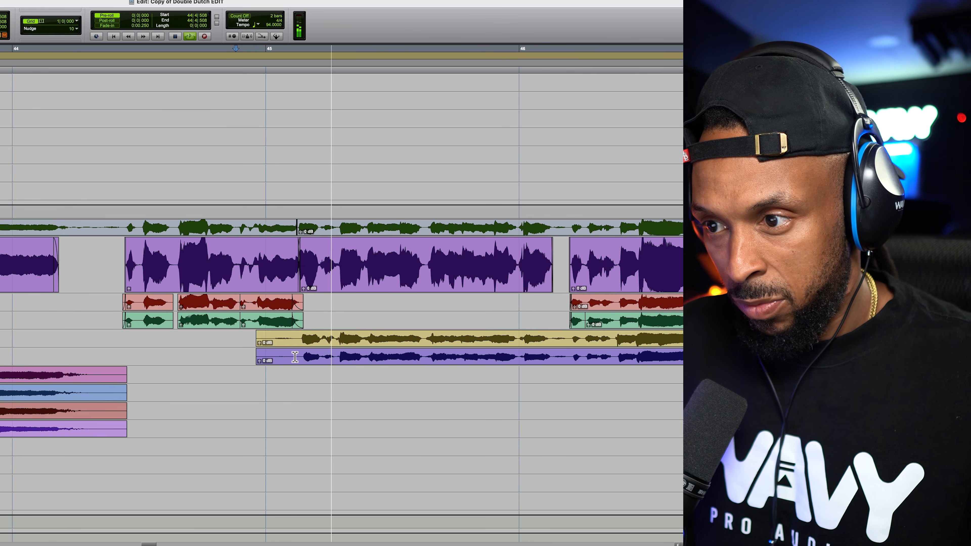
drag(249, 340, 300, 362)
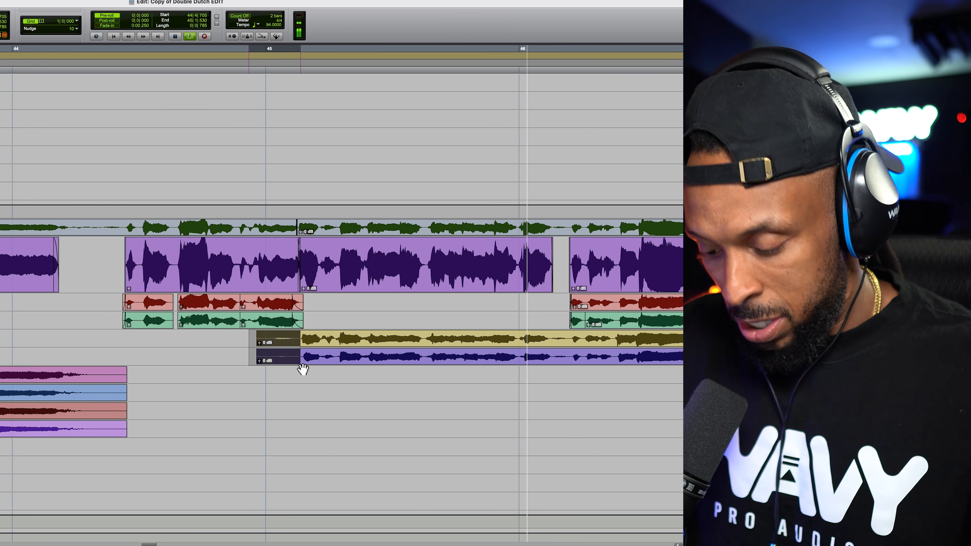
key(BackSpace)
key(space)
Step: Play the trimmed start of the yellow and lower purple clips after bar 45 and compare it with the lead
key(t)
scroll(572, 385, right, 5)
key(r)
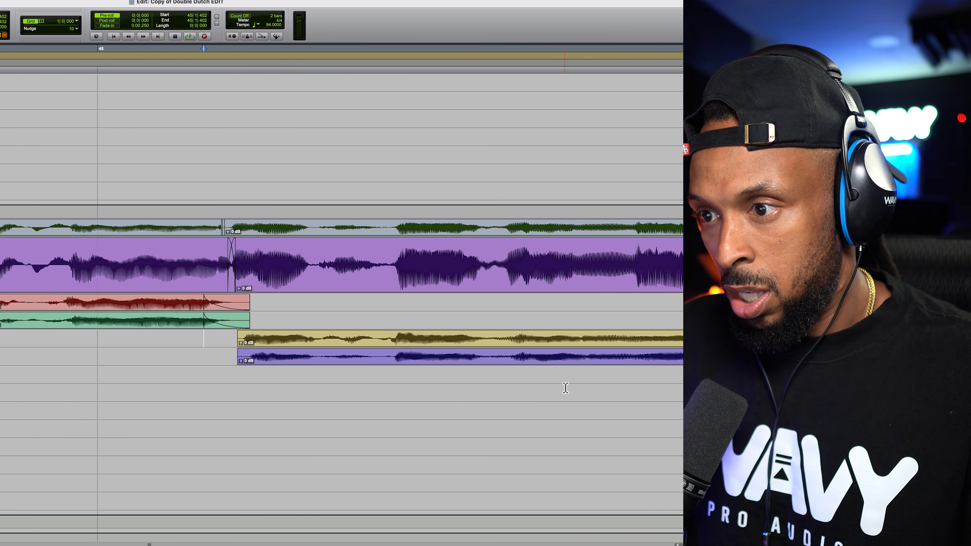
key(space)
scroll(415, 366, right, 2)
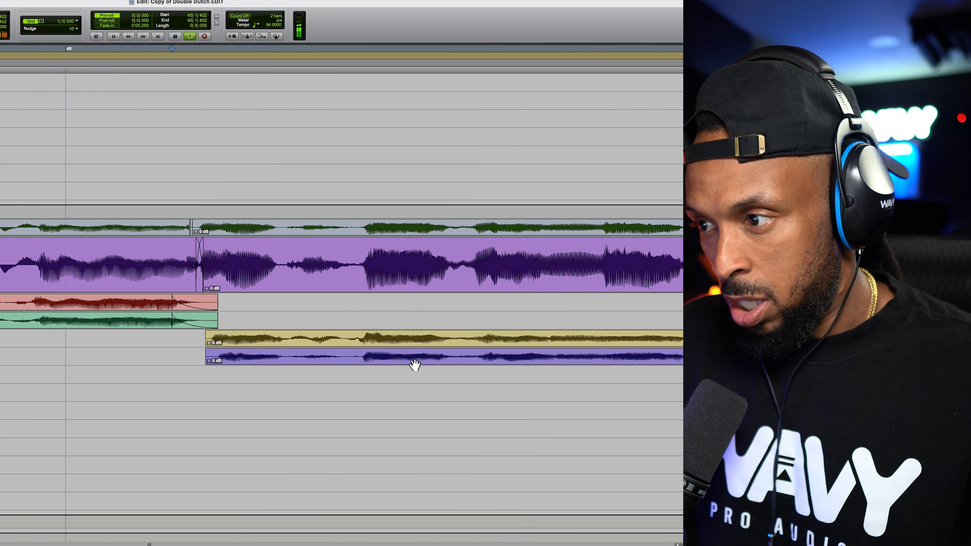
key(r)
key(r)
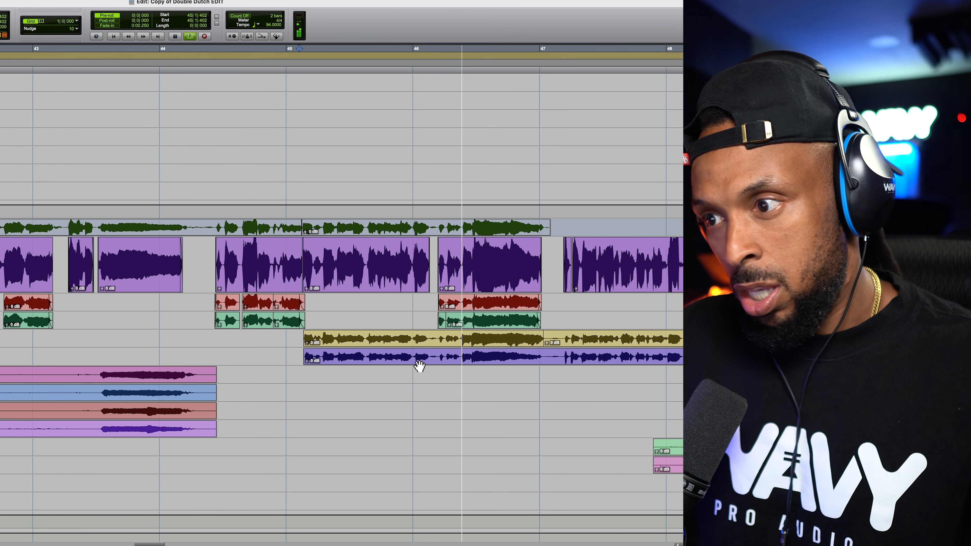
Step: Delete the noise between the phrases just after bar 46 on the yellow and lower purple clips, matching the gap in the lead
key(space)
click(429, 336)
key(t)
key(t)
key(t)
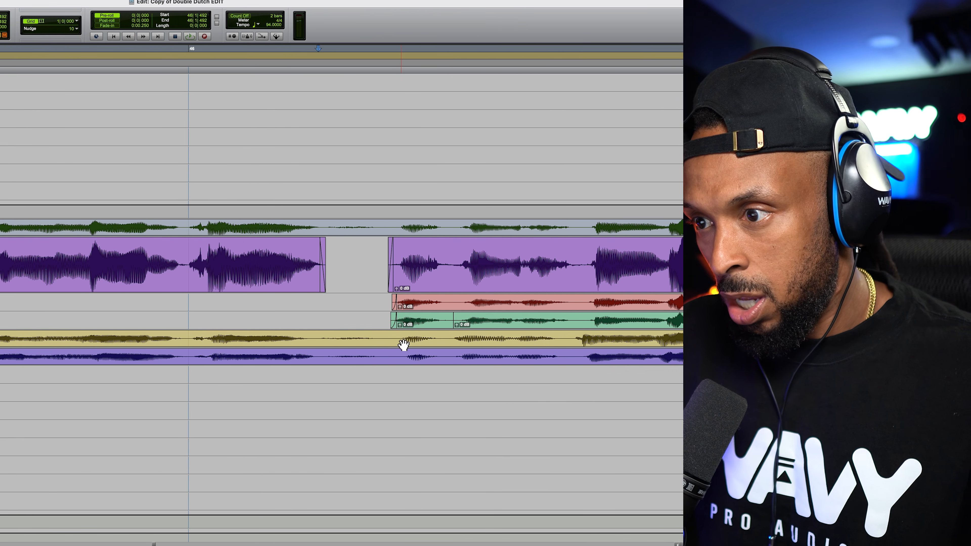
drag(388, 339, 320, 364)
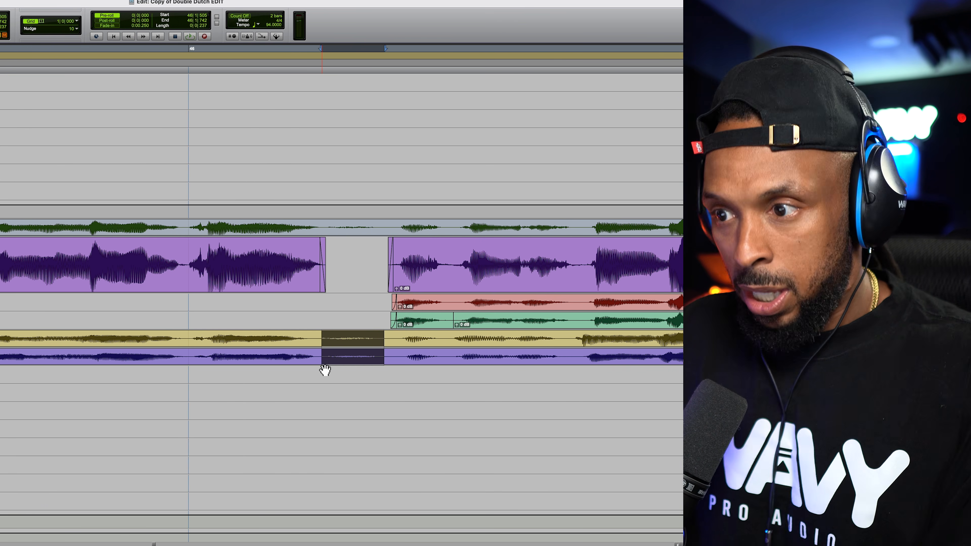
key(Delete)
Step: Trim the starts of the four stacked harmony clips after bar 41 to one common point just before the first word
key(r)
key(r)
key(r)
key(r)
key(r)
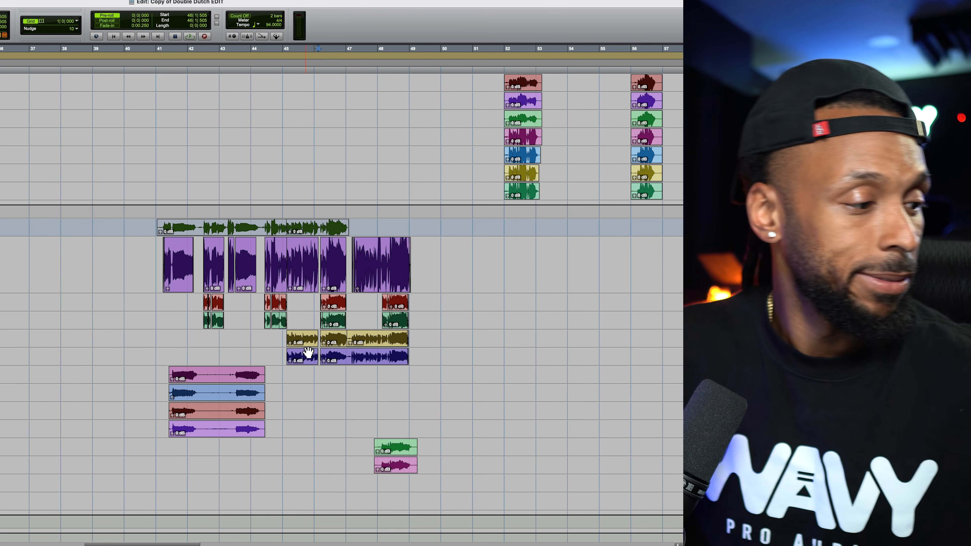
scroll(263, 328, down, 3)
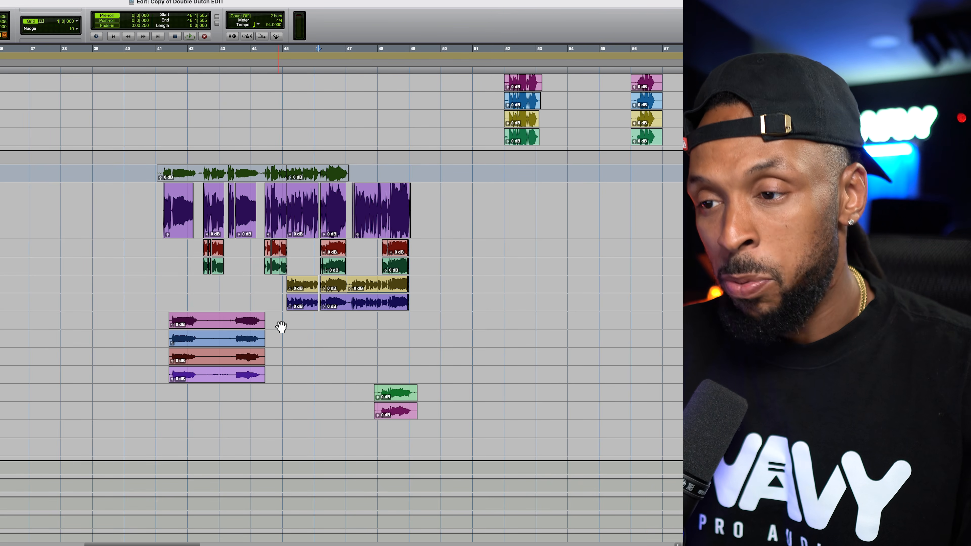
click(236, 319)
key(super+bracketright)
key(super+bracketright)
key(super+bracketright)
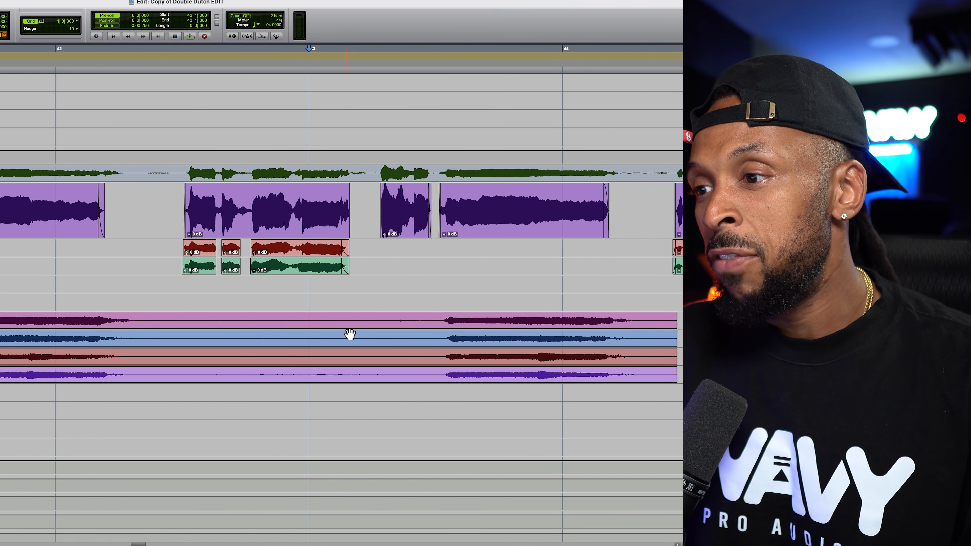
scroll(351, 334, left, 5)
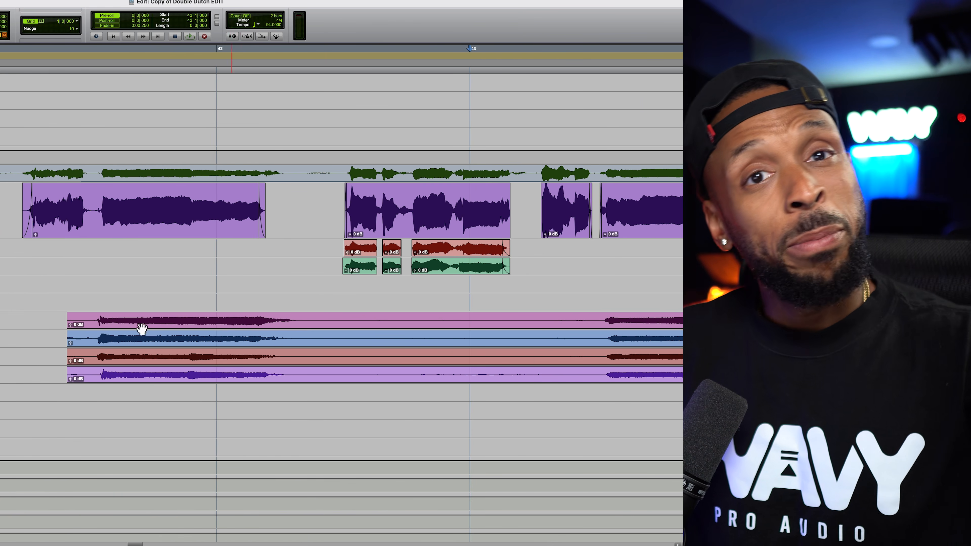
drag(44, 322, 73, 351)
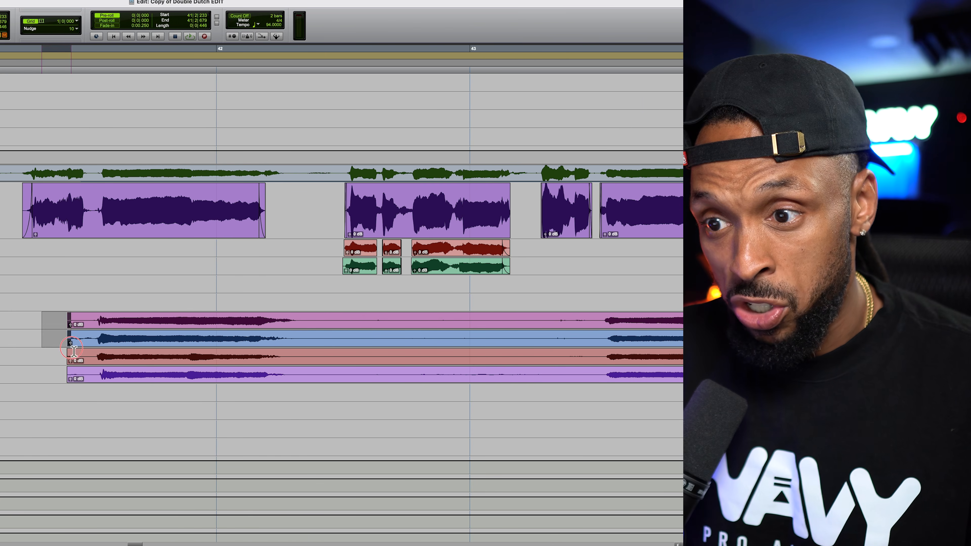
click(95, 320)
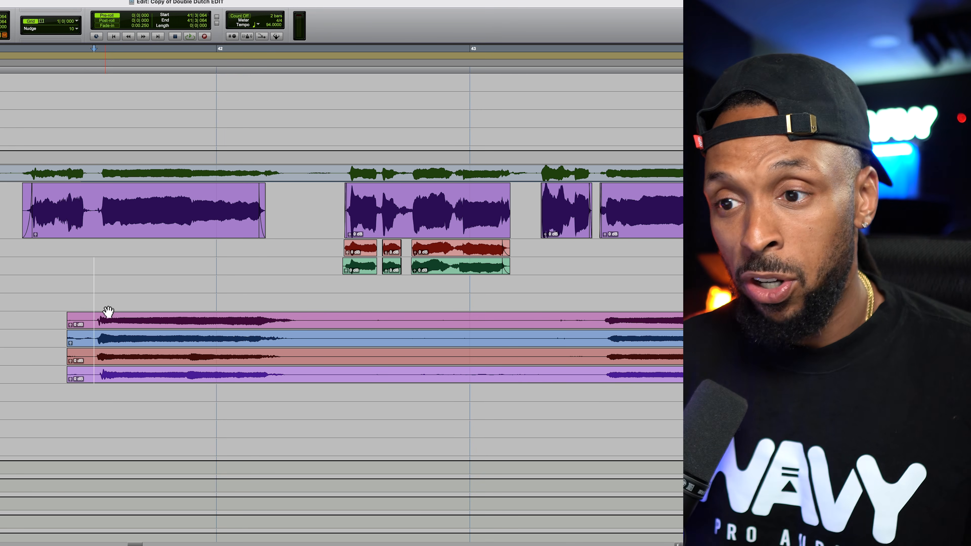
click(98, 320)
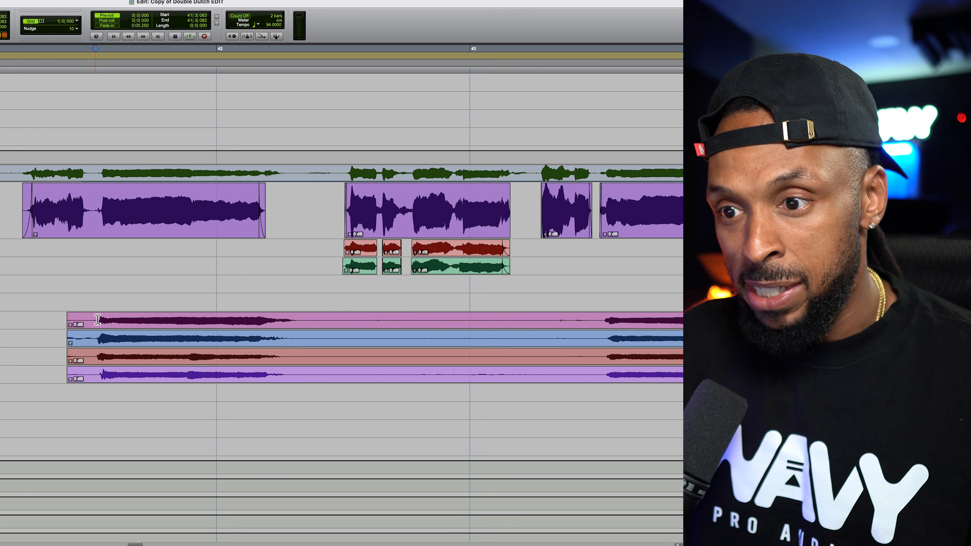
key(a)
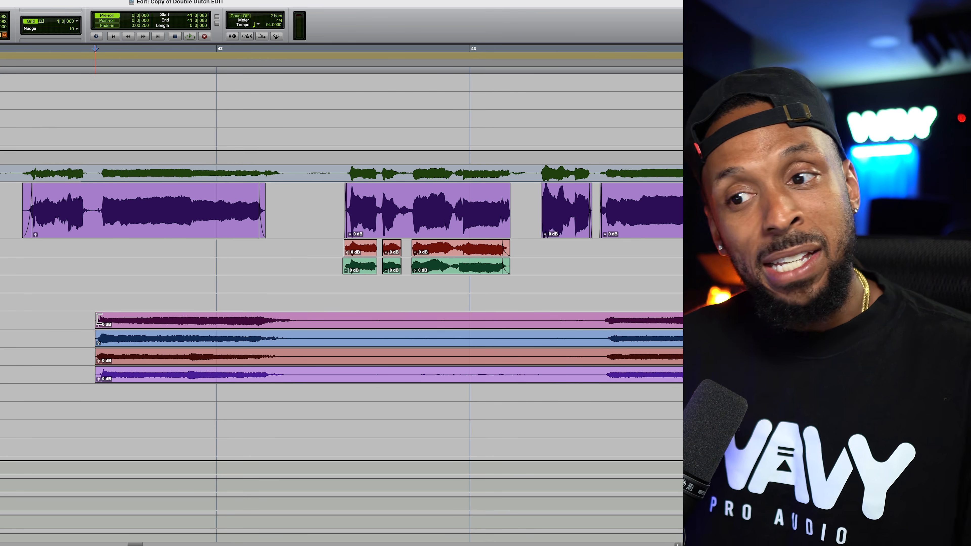
Step: Add a standard equal-gain fade-in to the starts of the four harmony clips after bar 41
key(t)
key(t)
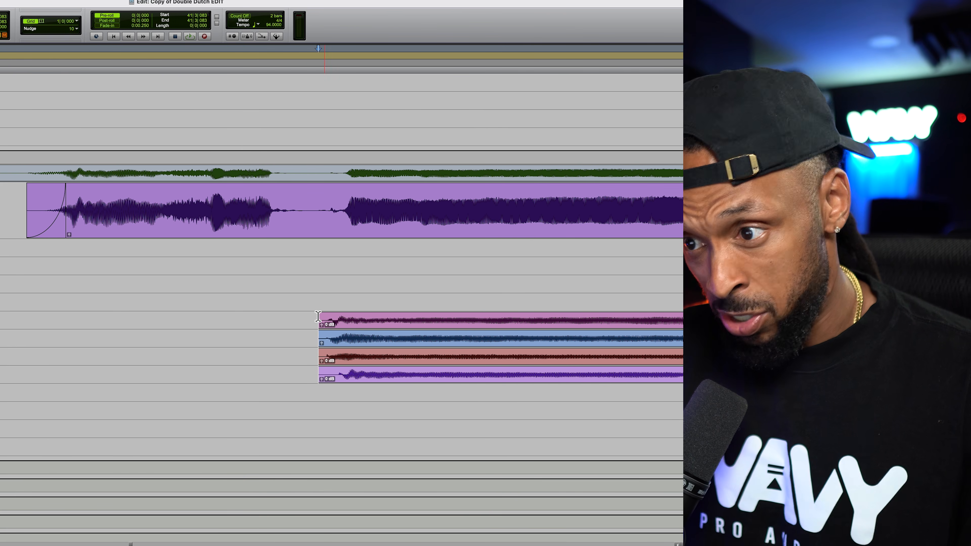
drag(302, 317, 332, 379)
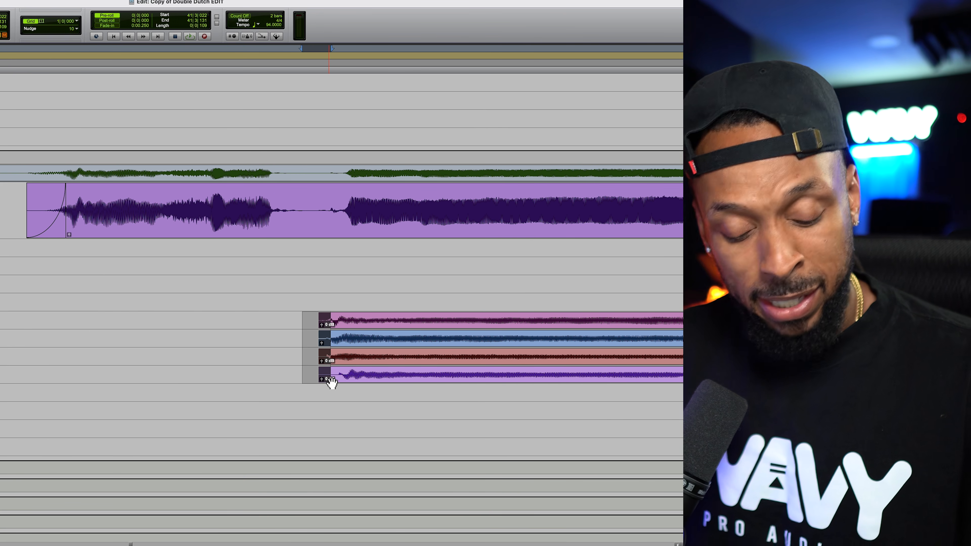
key(super+f)
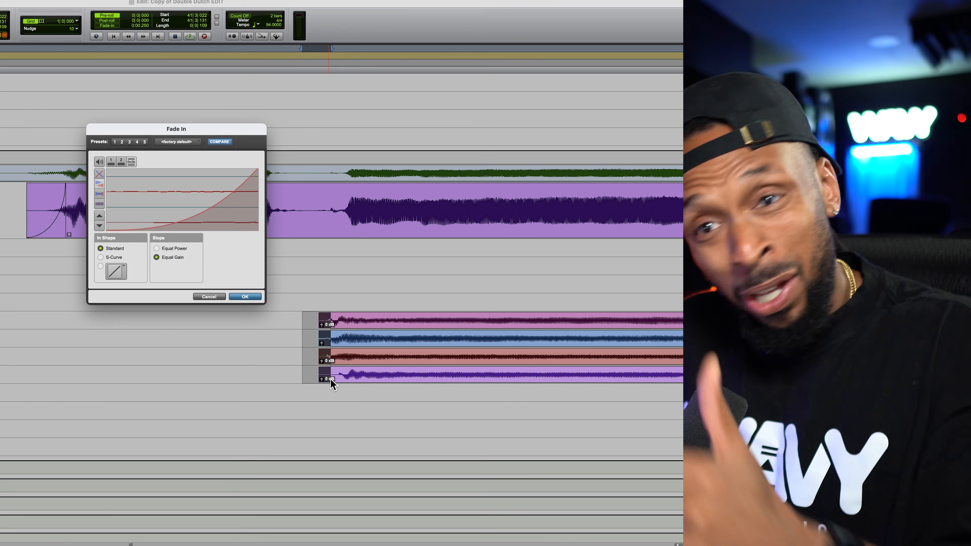
key(Return)
Step: Delete the noise between the two sung phrases on the four harmony clips, from after bar 42 to the next phrase after bar 43
key(super+bracketleft)
key(super+bracketleft)
key(super+bracketleft)
key(super+bracketleft)
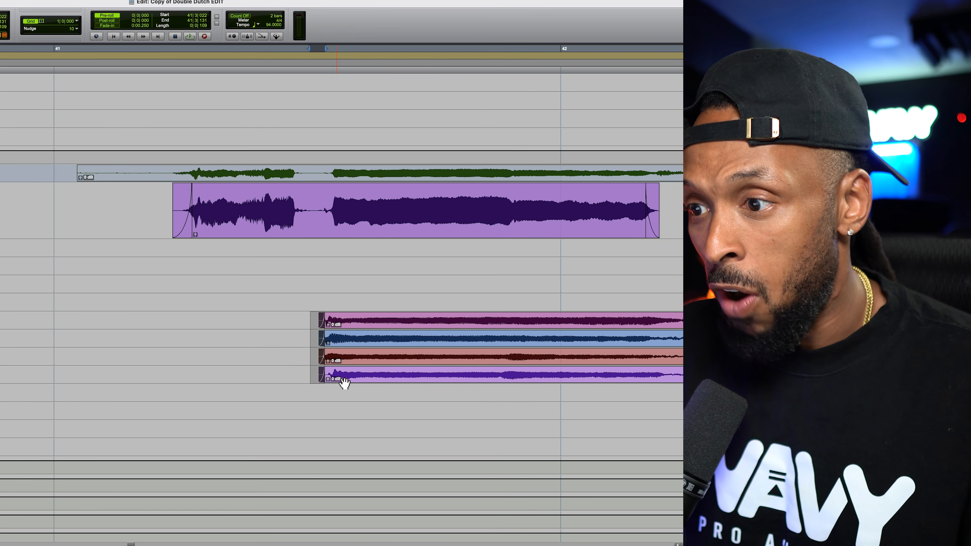
click(439, 323)
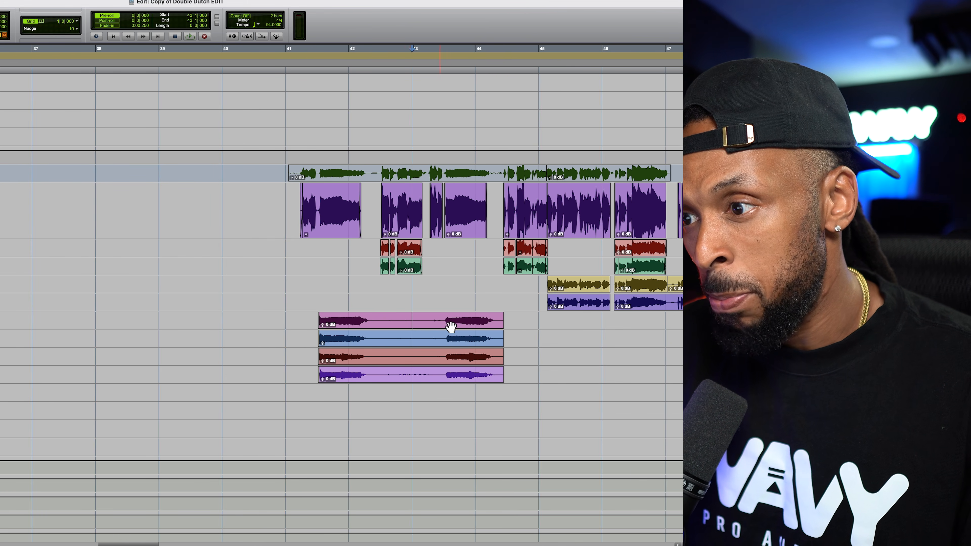
key(super+bracketright)
drag(385, 320, 233, 386)
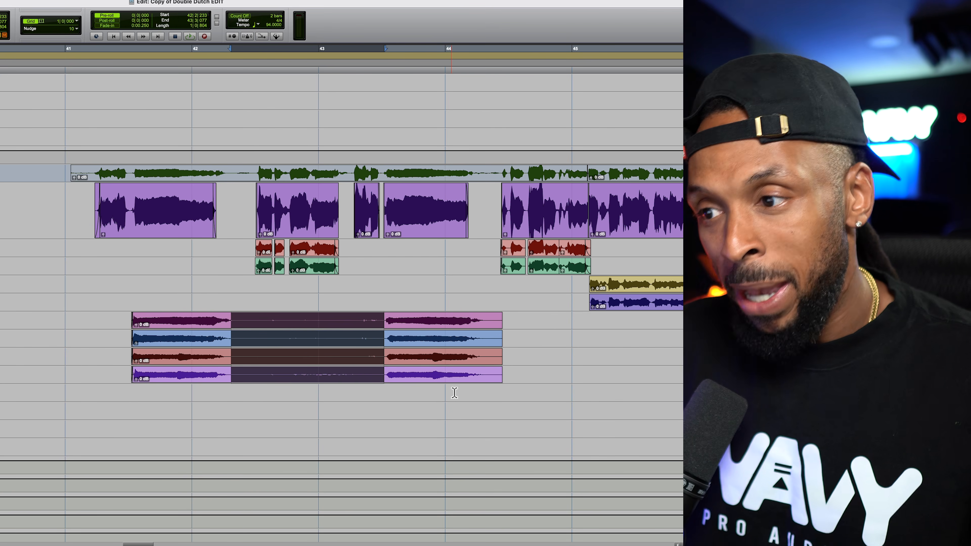
key(Delete)
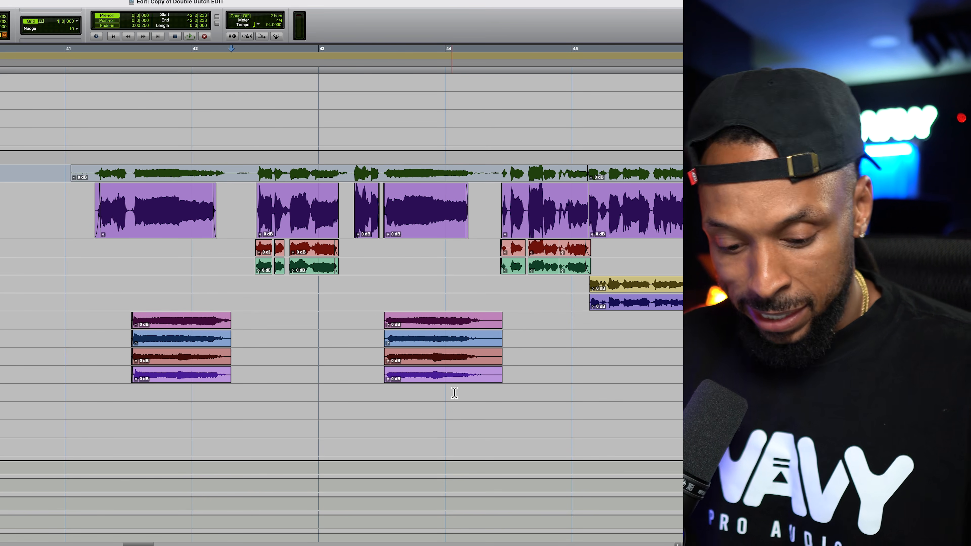
Step: Fade out the ends of the first four harmony clips after bar 42
key(super+bracketright)
key(super+bracketright)
drag(327, 322, 287, 375)
key(super+d)
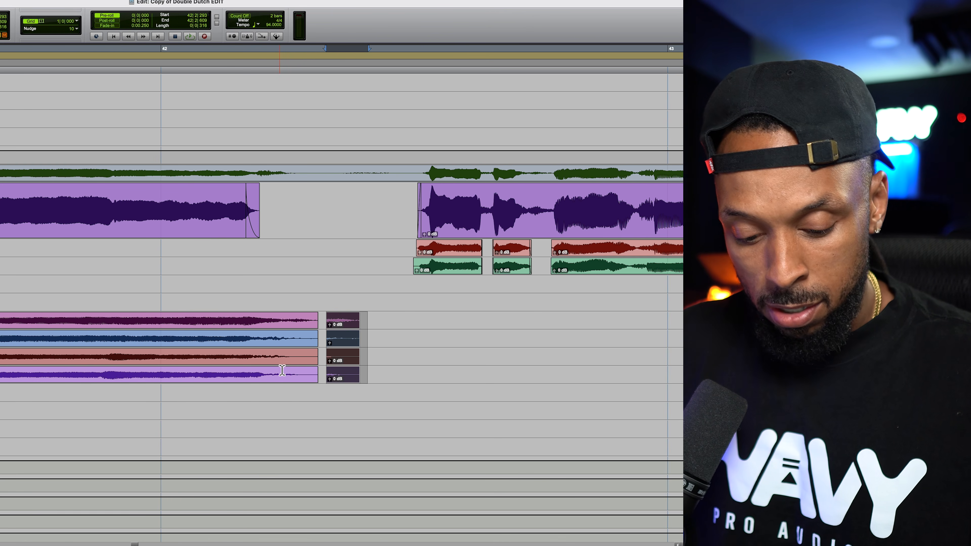
key(super+z)
key(super+f)
key(Return)
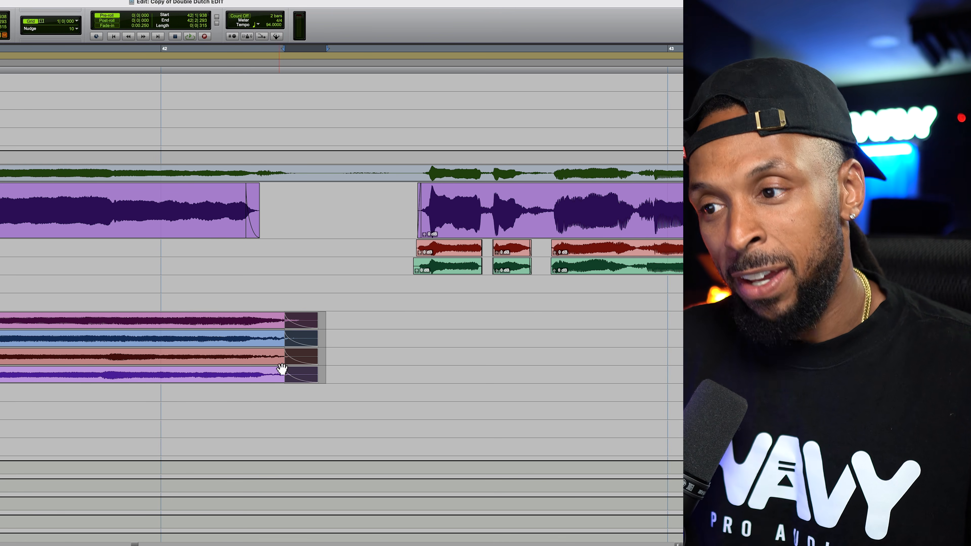
Step: Delete the noise after the last words past bar 44 on the second set of four harmony clips and fade out their ends
key(super+[)
key(super+[)
drag(596, 317, 566, 385)
key(BackSpace)
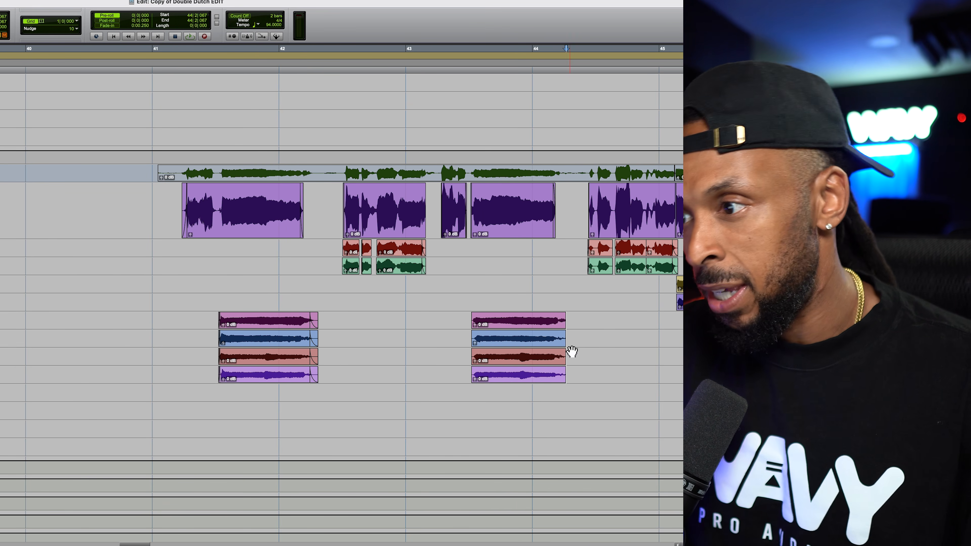
drag(574, 319, 559, 383)
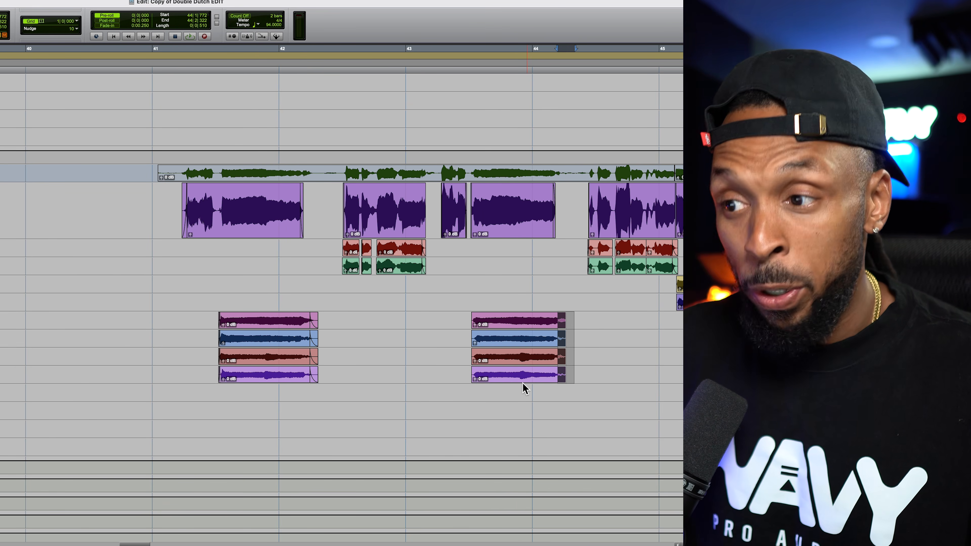
key(super+[)
key(super+[)
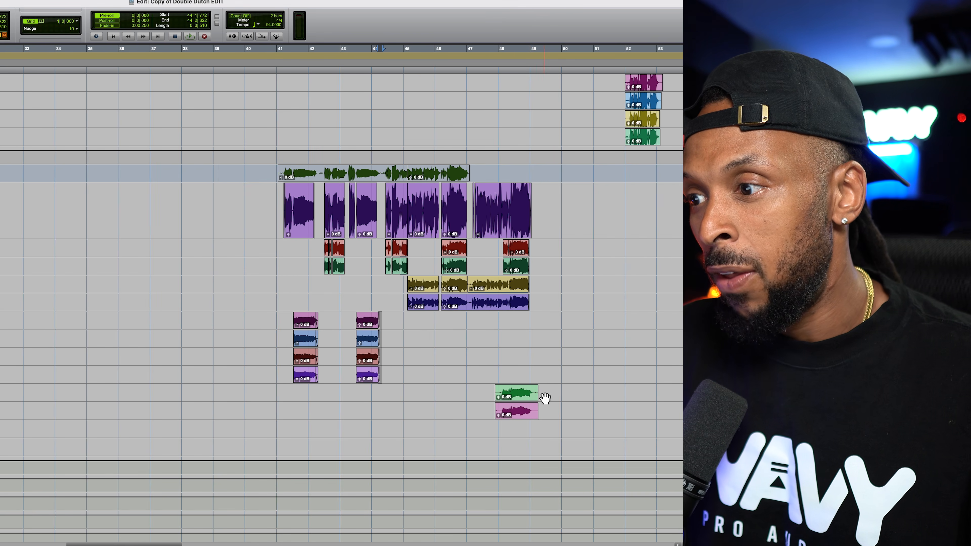
Step: Trim the starts of the lower green and pink clips after bar 48 to just before their first word
click(532, 395)
key(super+])
key(super+])
key(super+])
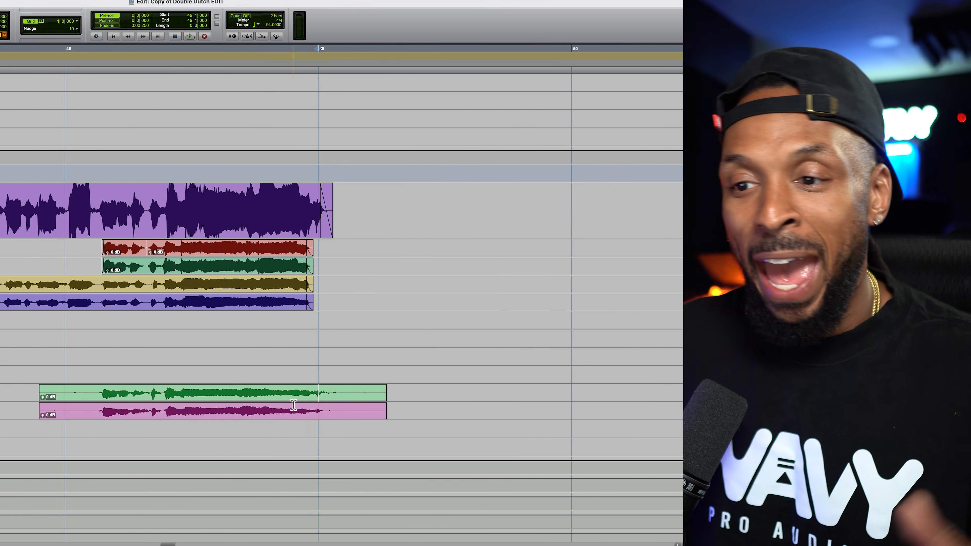
click(102, 394)
key(a)
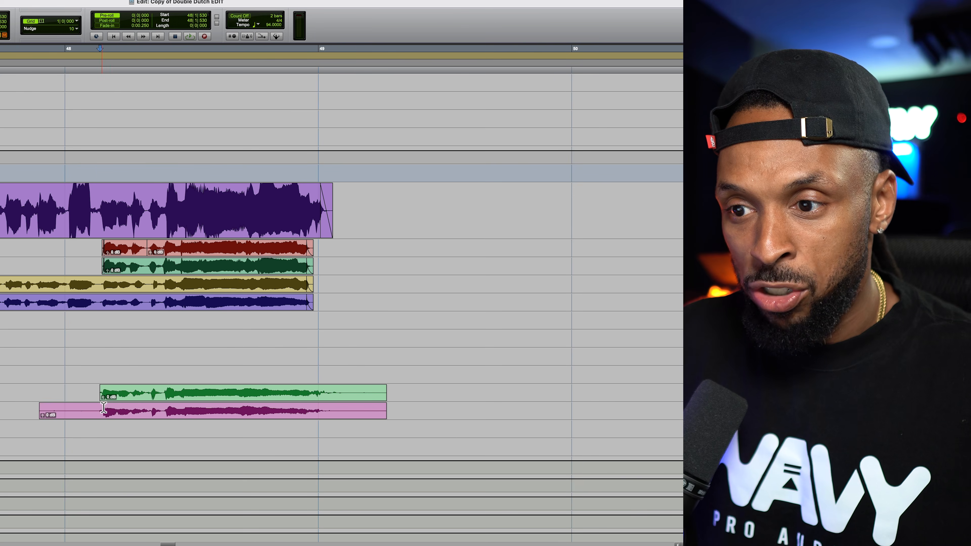
key(a)
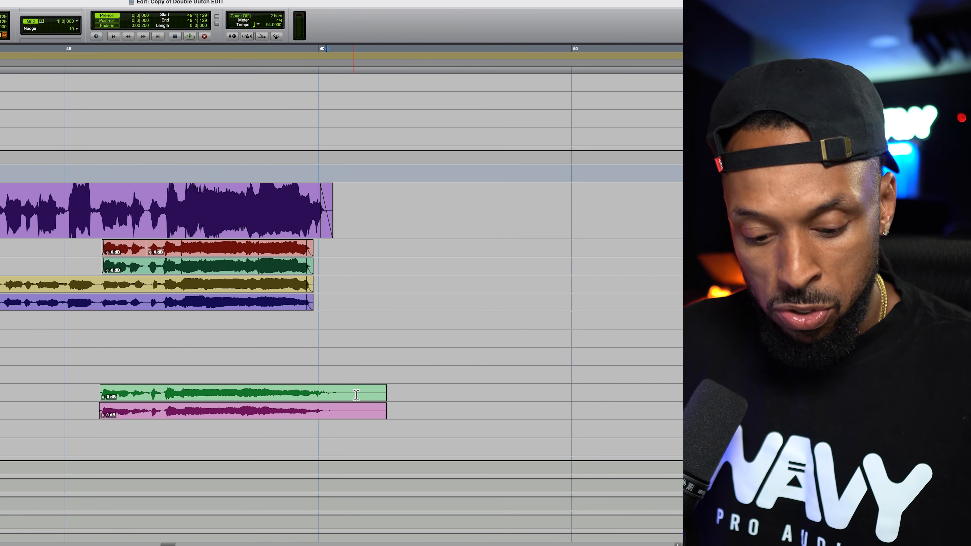
Step: Trim the ends of the lower green and pink clips to just after their last words past bar 49
key(s)
click(325, 411)
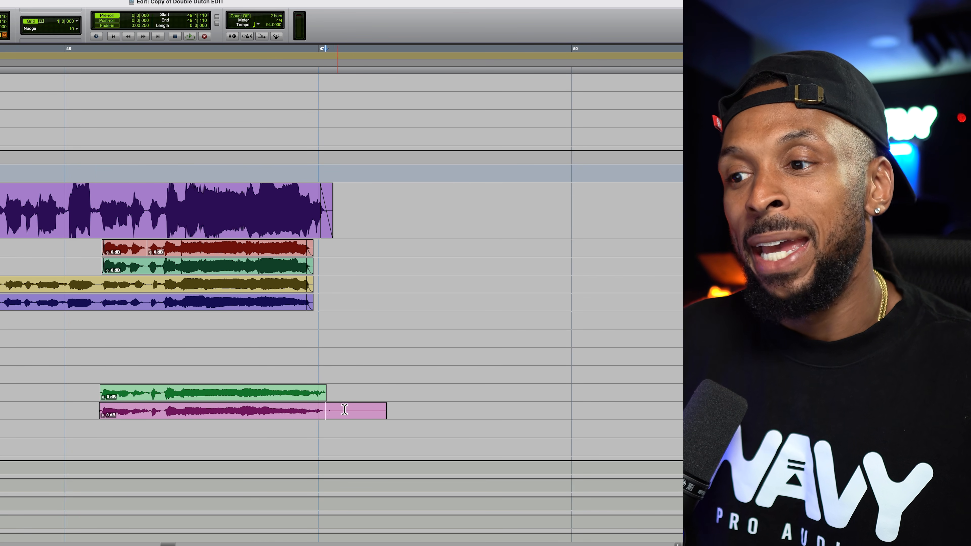
key(s)
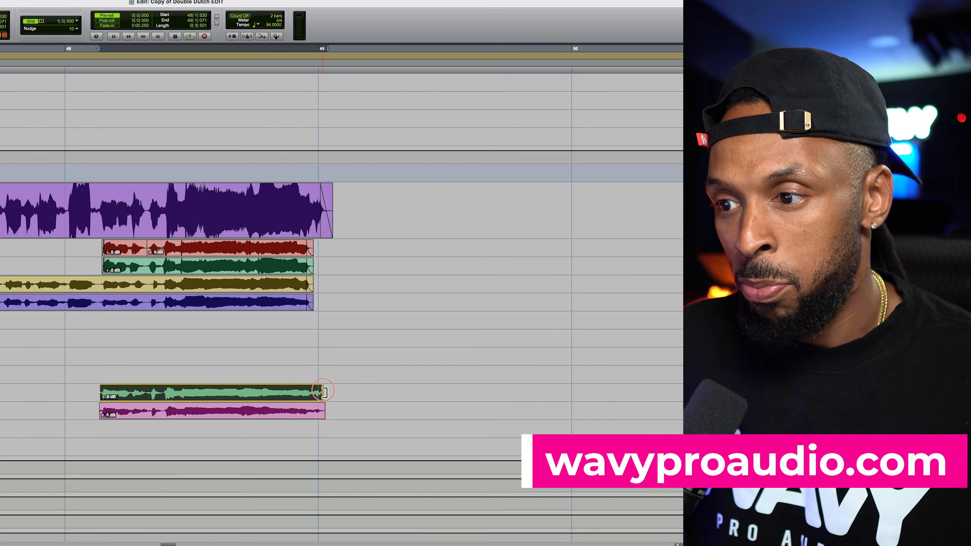
Step: Add fade-outs to the ends and fade-ins to the starts of the lower green and pink clips
drag(337, 399, 313, 413)
key(f)
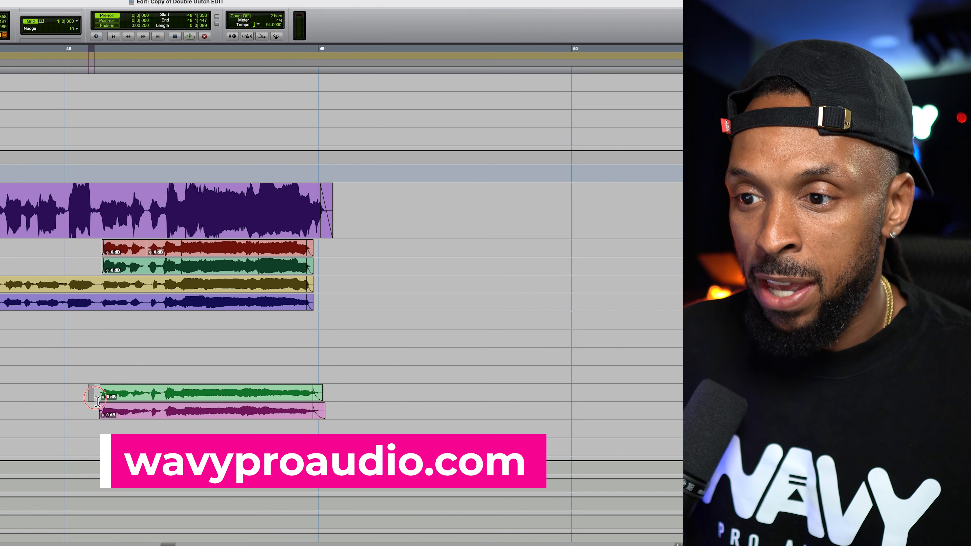
drag(88, 388, 104, 415)
key(f)
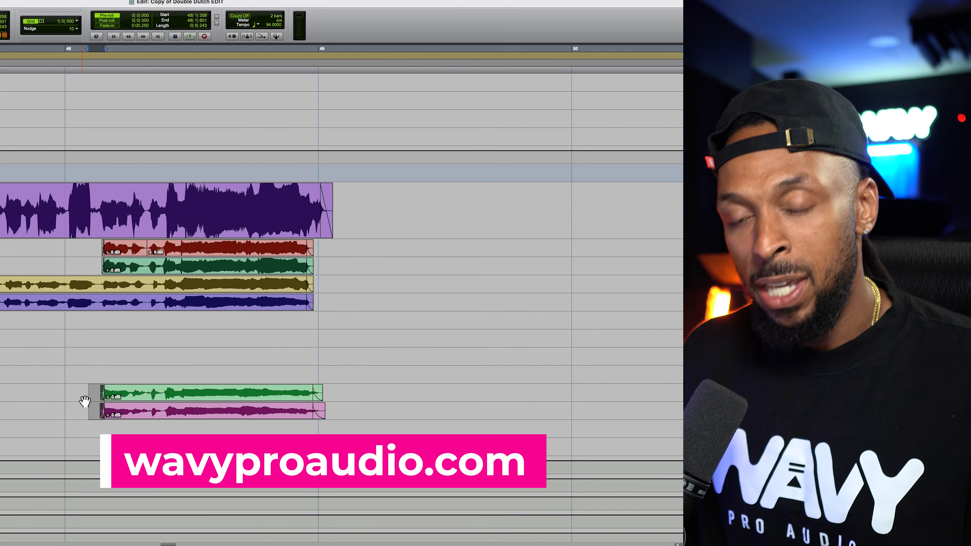